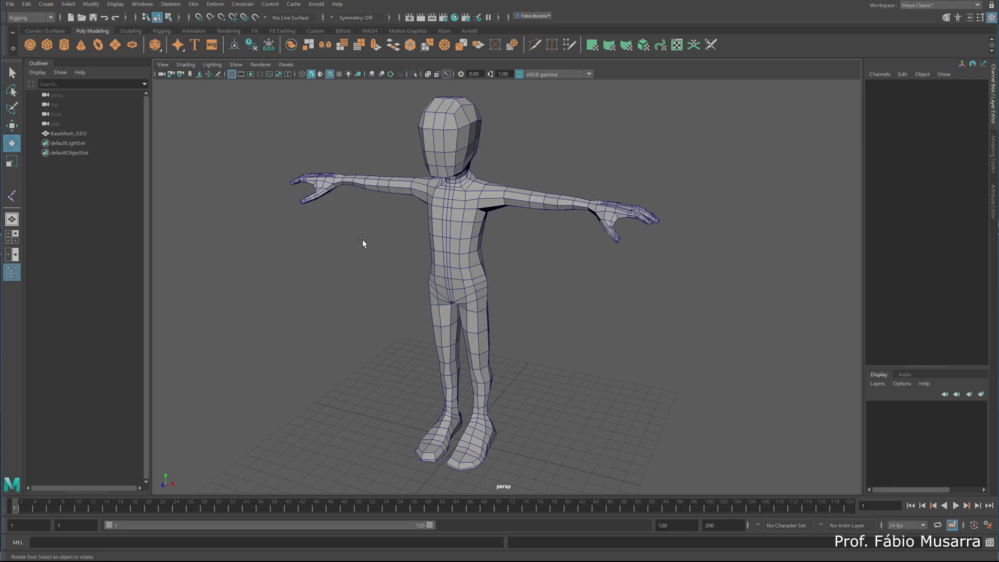
Step: Rename the BaseMesh_GEO character mesh to Jose_GEO and deselect it
{"action": "middle_click_drag", "start_coordinate": [427, 289], "coordinate": [412, 290], "text": "alt"}
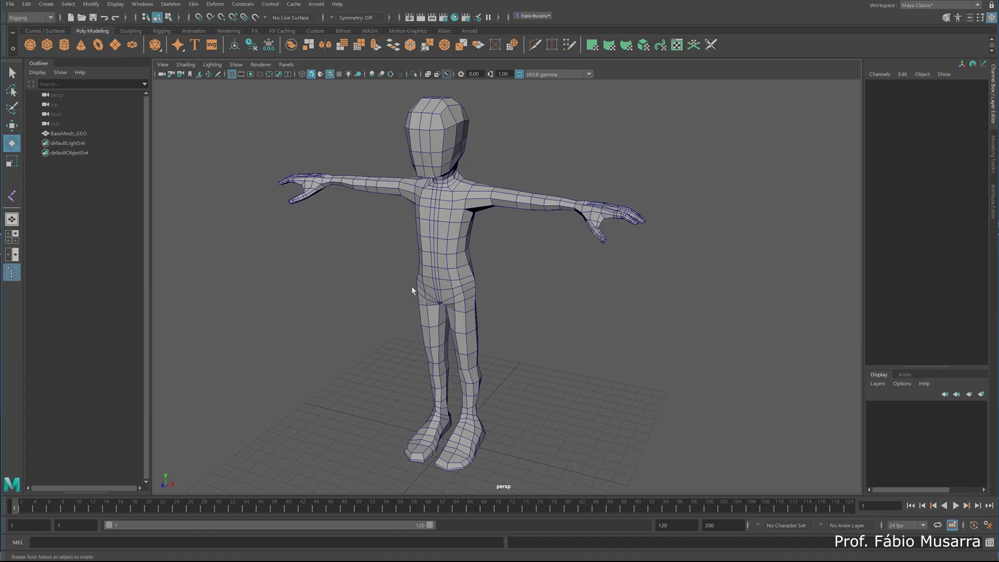
{"action": "mouse_move", "coordinate": [497, 308]}
{"action": "left_mouse_down", "text": "alt"}
{"action": "mouse_move", "coordinate": [404, 301]}
{"action": "mouse_move", "coordinate": [507, 300]}
{"action": "mouse_move", "coordinate": [500, 307]}
{"action": "left_mouse_up", "text": "alt"}
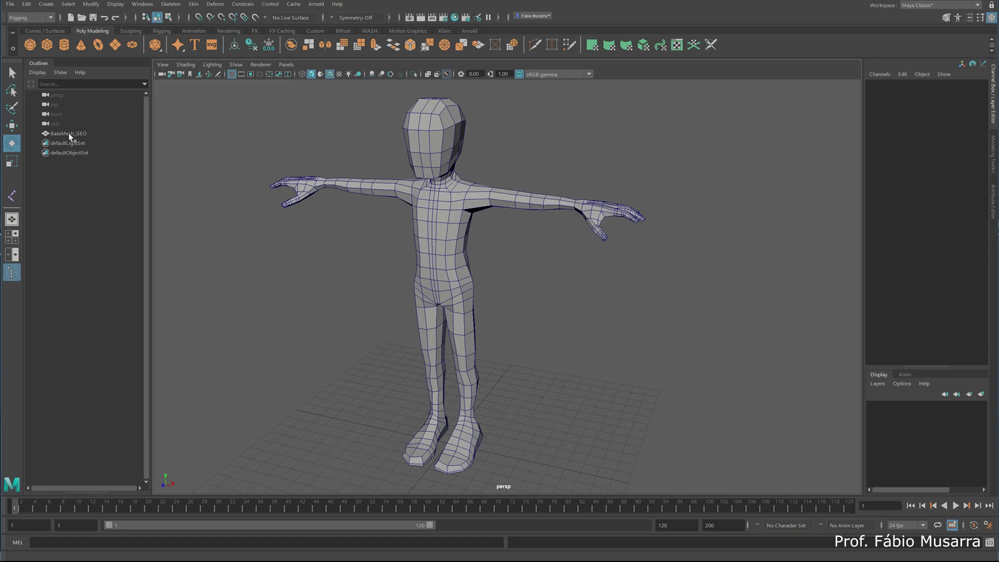
{"action": "left_click", "coordinate": [68, 134]}
{"action": "key", "text": "BackSpace"}
{"action": "key", "text": "BackSpace"}
{"action": "key", "text": "BackSpace"}
{"action": "key", "text": "BackSpace"}
{"action": "key", "text": "BackSpace"}
{"action": "key", "text": "BackSpace"}
{"action": "key", "text": "BackSpace"}
{"action": "key", "text": "BackSpace"}
{"action": "type", "text": "Jose"}
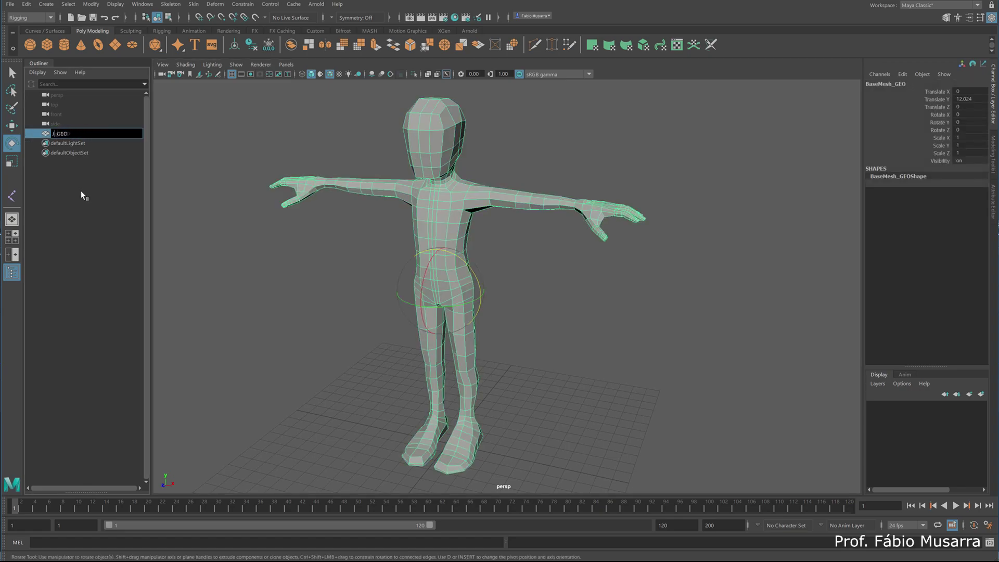
{"action": "key", "text": "Return"}
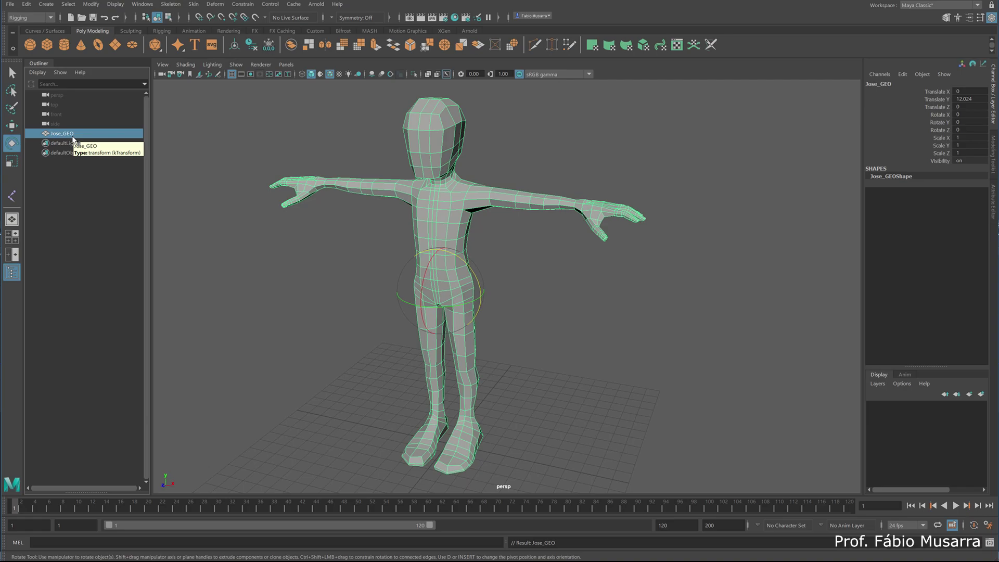
{"action": "left_click", "coordinate": [364, 232]}
Step: Select the Jose_GEO body mesh and switch it to vertex editing around the pelvis
{"action": "mouse_move", "coordinate": [387, 242]}
{"action": "left_mouse_down", "text": "alt"}
{"action": "mouse_move", "coordinate": [370, 241]}
{"action": "mouse_move", "coordinate": [398, 234]}
{"action": "mouse_move", "coordinate": [386, 239]}
{"action": "left_mouse_up", "text": "alt"}
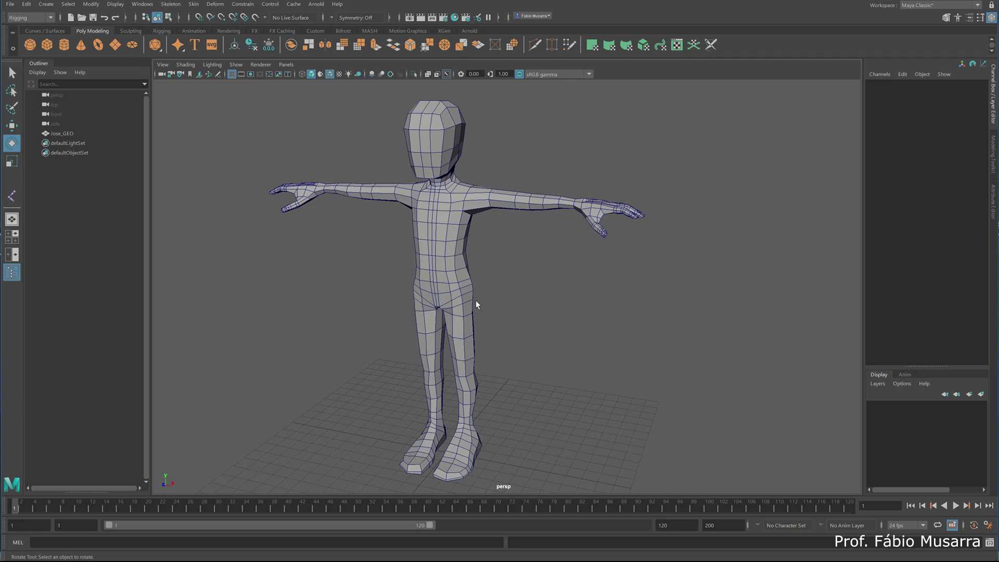
{"action": "left_click", "coordinate": [450, 263]}
{"action": "mouse_move", "coordinate": [450, 262]}
{"action": "left_mouse_down", "text": "alt"}
{"action": "mouse_move", "coordinate": [479, 284]}
{"action": "mouse_move", "coordinate": [446, 254]}
{"action": "left_mouse_up", "text": "alt"}
{"action": "scroll", "coordinate": [446, 254], "scroll_direction": "up", "scroll_amount": 5}
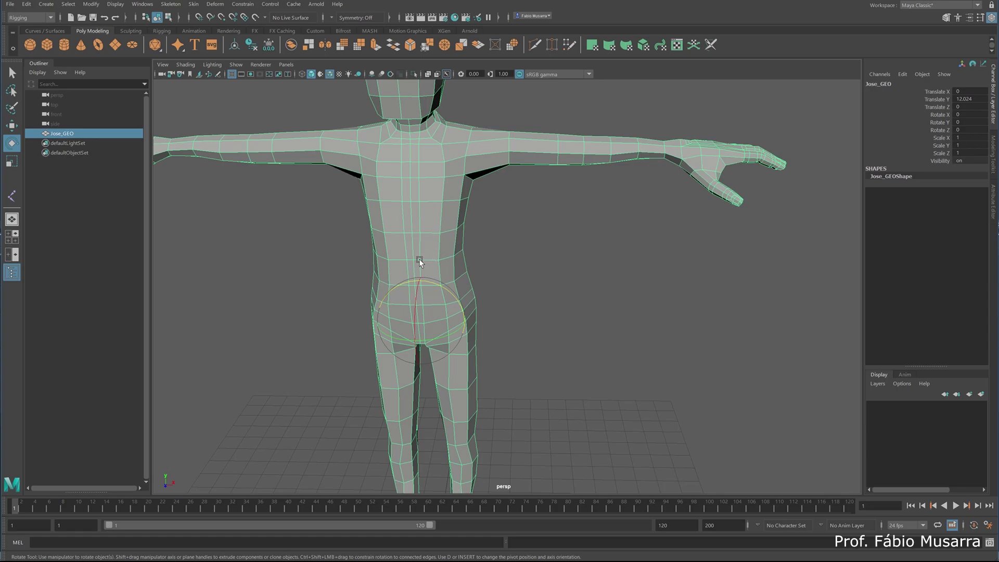
{"action": "right_click_drag", "start_coordinate": [419, 258], "coordinate": [378, 260]}
{"action": "scroll", "coordinate": [426, 301], "scroll_direction": "up", "scroll_amount": 2}
{"action": "scroll", "coordinate": [416, 298], "scroll_direction": "up", "scroll_amount": 2}
{"action": "middle_click_drag", "start_coordinate": [414, 299], "coordinate": [457, 297], "text": "alt"}
{"action": "scroll", "coordinate": [456, 303], "scroll_direction": "up", "scroll_amount": 4}
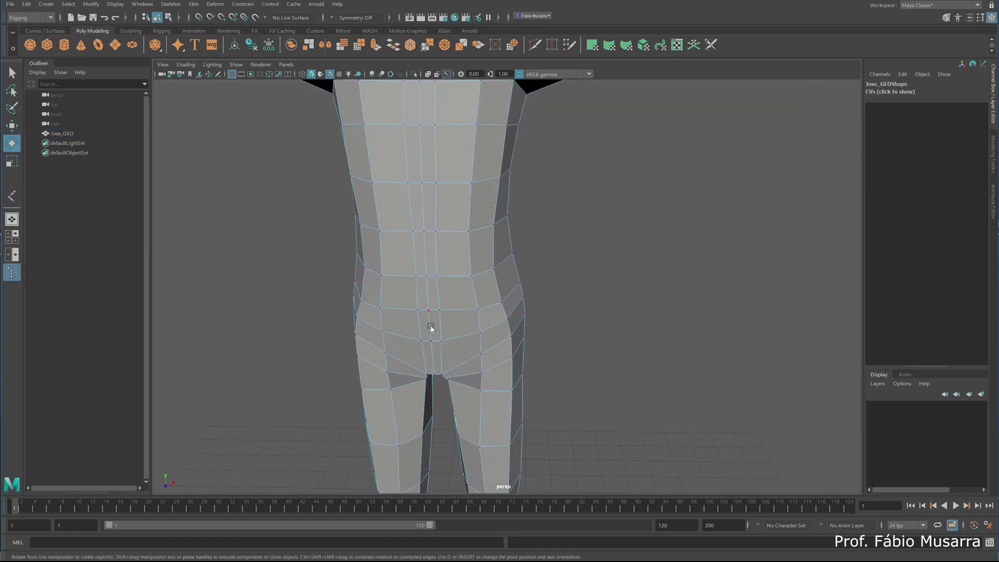
Step: Try moving a centre-line vertex on the front of the pelvis sideways to test whether the mesh seam is joined
{"action": "left_click", "coordinate": [430, 312]}
{"action": "key", "text": "w"}
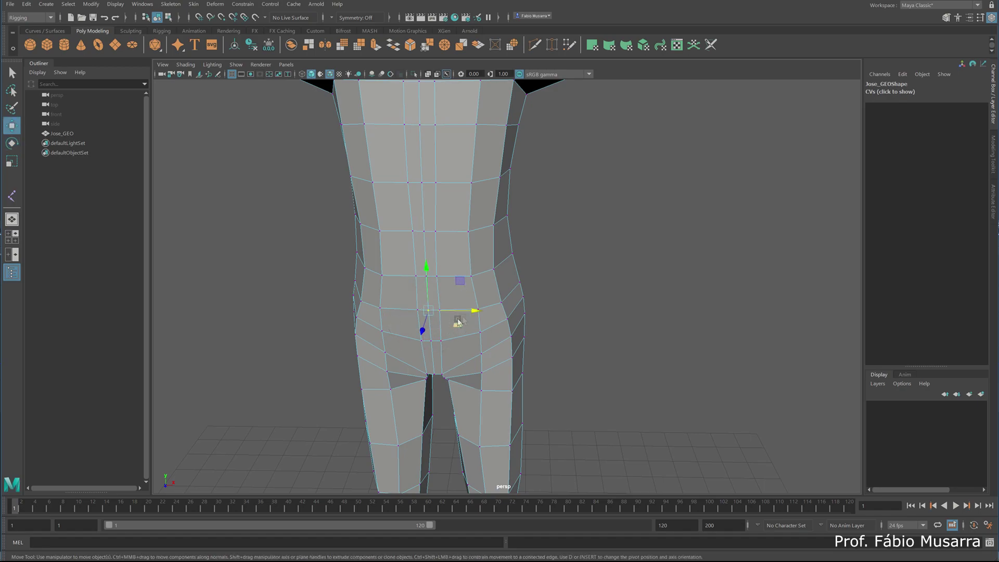
{"action": "left_click_drag", "start_coordinate": [475, 311], "coordinate": [486, 315]}
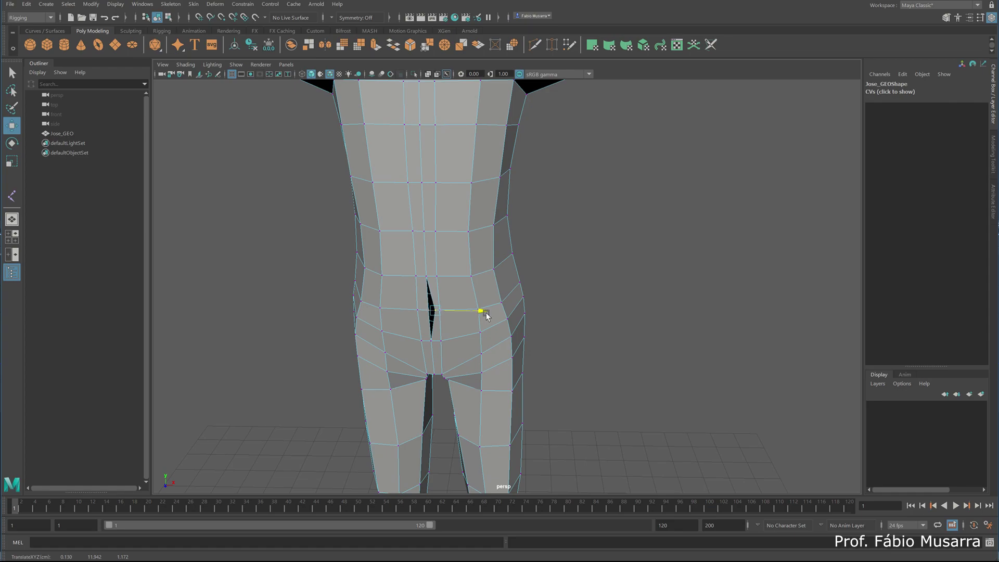
Step: Select all vertices of the character mesh and merge them with a distance threshold of 0.01
{"action": "scroll", "coordinate": [485, 316], "scroll_direction": "down", "scroll_amount": 5}
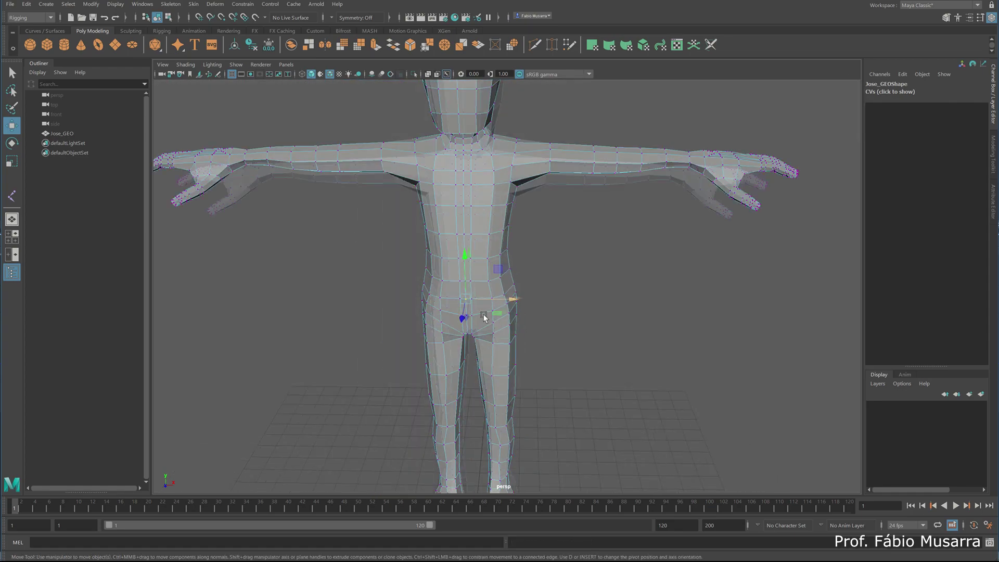
{"action": "scroll", "coordinate": [484, 318], "scroll_direction": "down", "scroll_amount": 5}
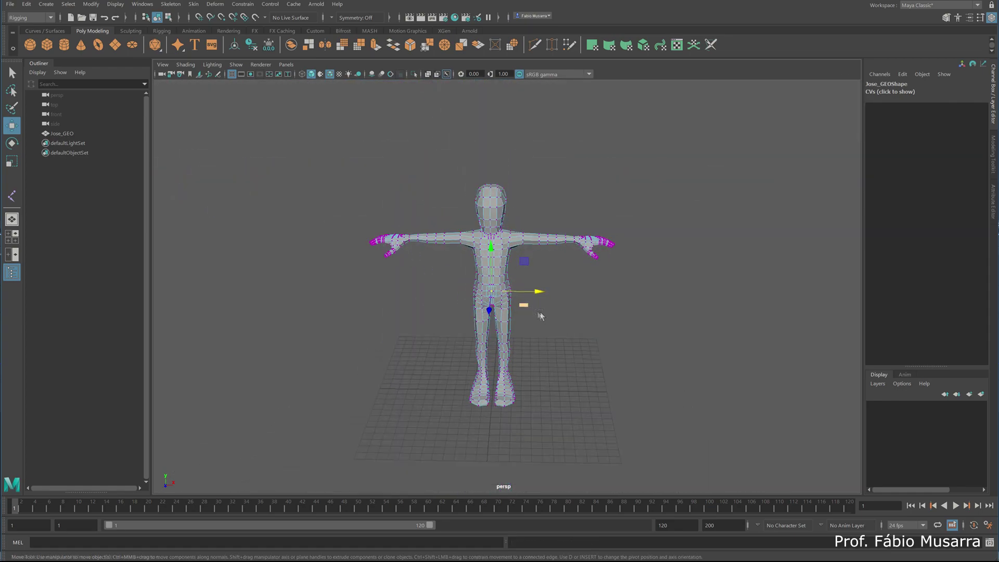
{"action": "left_click_drag", "start_coordinate": [540, 313], "coordinate": [492, 314], "text": "alt"}
{"action": "left_click_drag", "start_coordinate": [345, 169], "coordinate": [694, 414]}
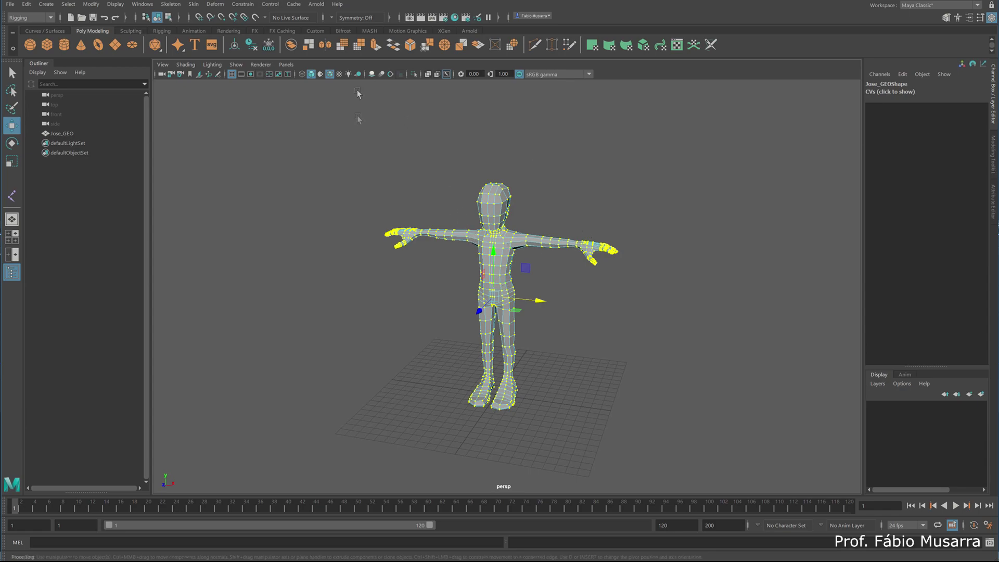
{"action": "right_click", "coordinate": [492, 225], "text": "ctrl"}
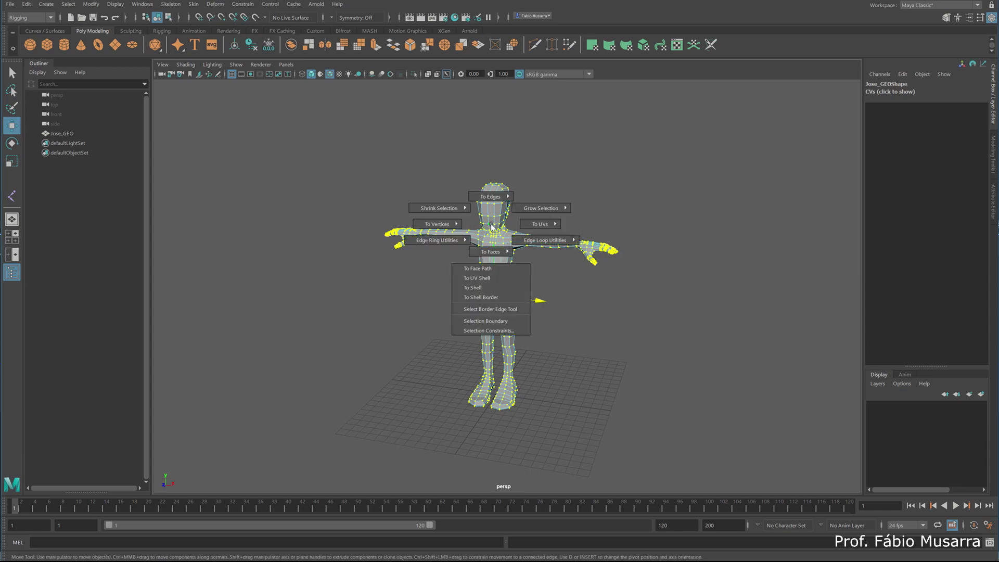
{"action": "right_click_drag", "start_coordinate": [491, 226], "coordinate": [541, 173], "text": "shift"}
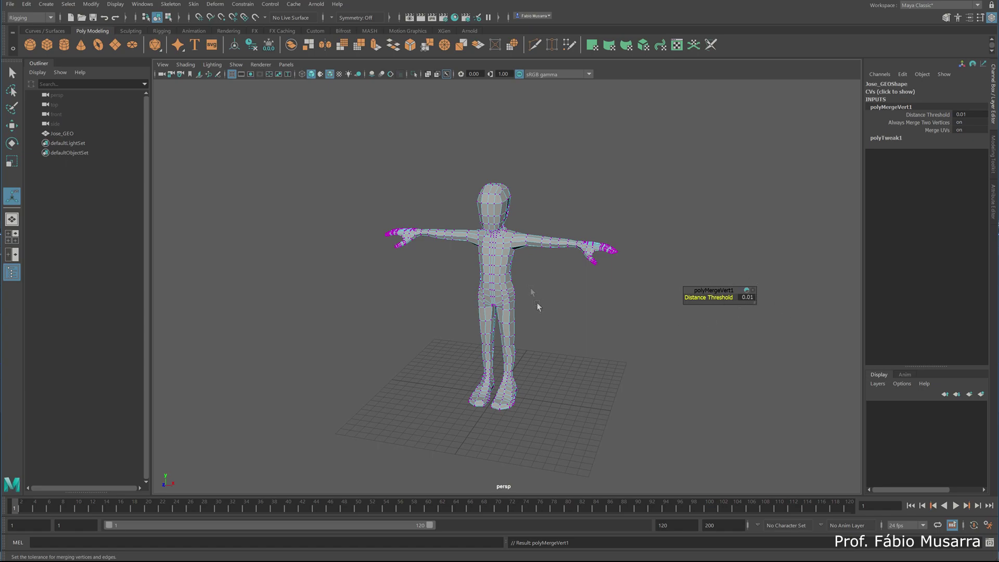
Step: Test the welded seam by moving several centre-line vertices at the pelvis and waist sideways, undoing the moves
{"action": "scroll", "coordinate": [527, 286], "scroll_direction": "up", "scroll_amount": 5}
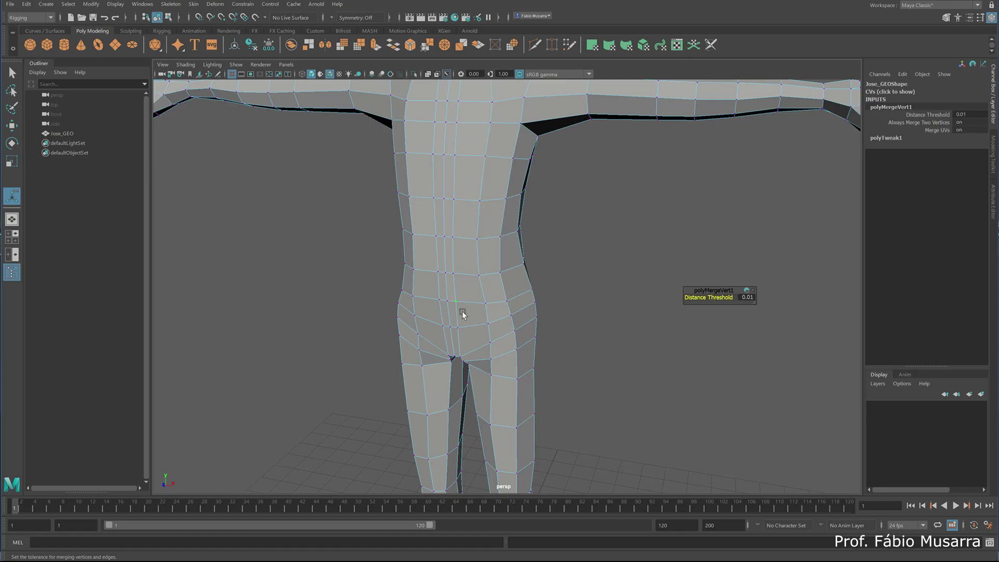
{"action": "key", "text": "w"}
{"action": "left_click_drag", "start_coordinate": [452, 306], "coordinate": [480, 306]}
{"action": "left_click", "coordinate": [452, 327]}
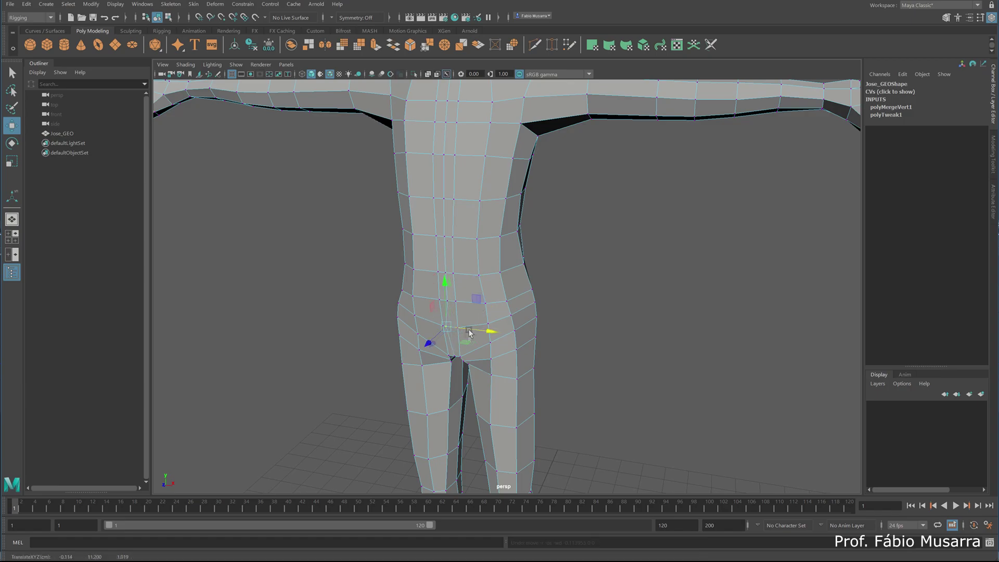
{"action": "left_click", "coordinate": [452, 358]}
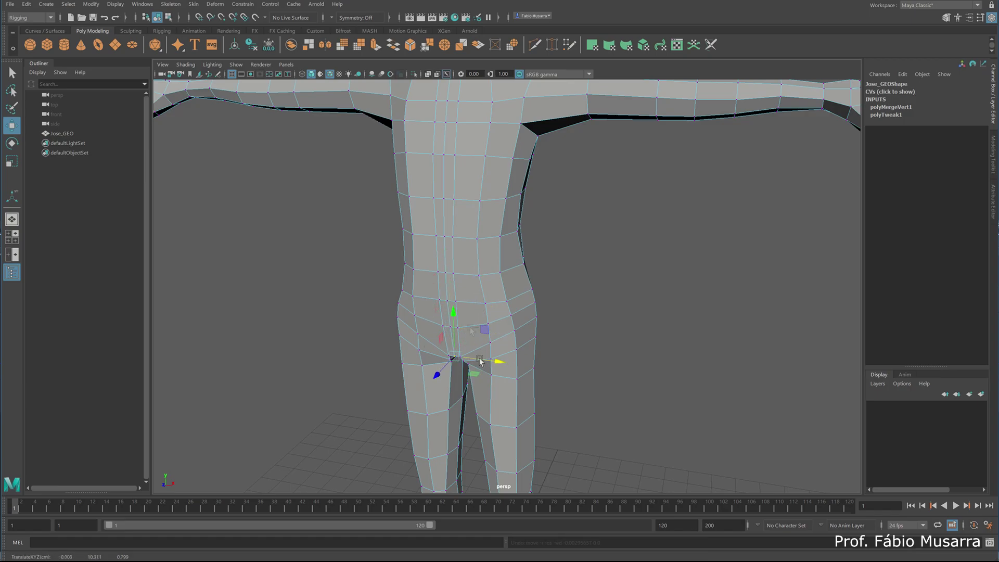
{"action": "left_click", "coordinate": [448, 280]}
{"action": "left_click_drag", "start_coordinate": [458, 275], "coordinate": [454, 276]}
{"action": "key", "text": "ctrl+z"}
Step: Return the character mesh to object mode and start the Create Joints tool
{"action": "scroll", "coordinate": [484, 244], "scroll_direction": "down", "scroll_amount": 3}
{"action": "mouse_move", "coordinate": [503, 254]}
{"action": "left_mouse_down", "text": "alt"}
{"action": "mouse_move", "coordinate": [565, 254]}
{"action": "mouse_move", "coordinate": [496, 253]}
{"action": "left_mouse_up", "text": "alt"}
{"action": "scroll", "coordinate": [493, 258], "scroll_direction": "down", "scroll_amount": 3}
{"action": "mouse_move", "coordinate": [493, 259]}
{"action": "middle_mouse_down", "text": "alt"}
{"action": "mouse_move", "coordinate": [506, 272]}
{"action": "mouse_move", "coordinate": [473, 258]}
{"action": "middle_mouse_up", "text": "alt"}
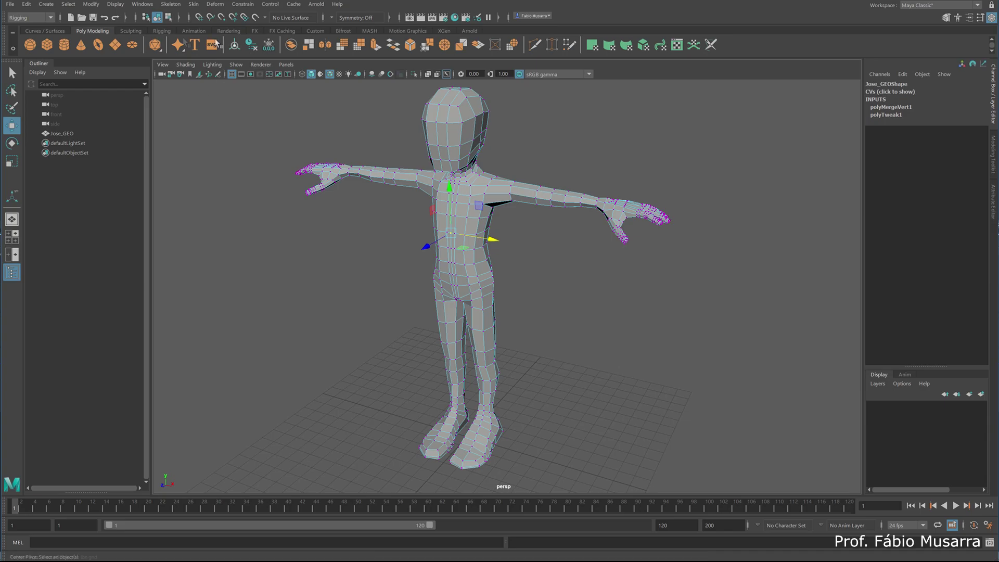
{"action": "key", "text": "F8"}
{"action": "left_click", "coordinate": [173, 5]}
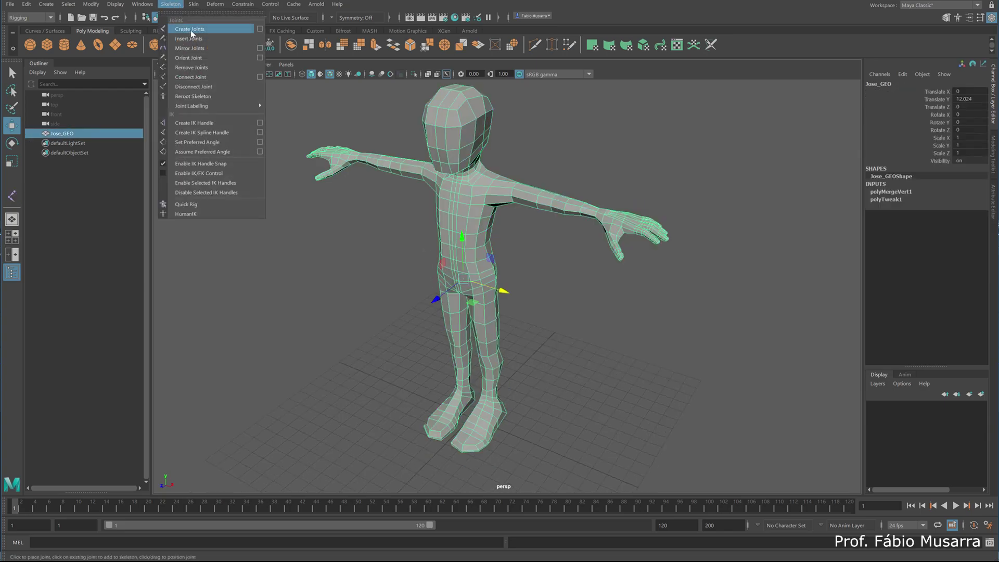
{"action": "left_click", "coordinate": [189, 30]}
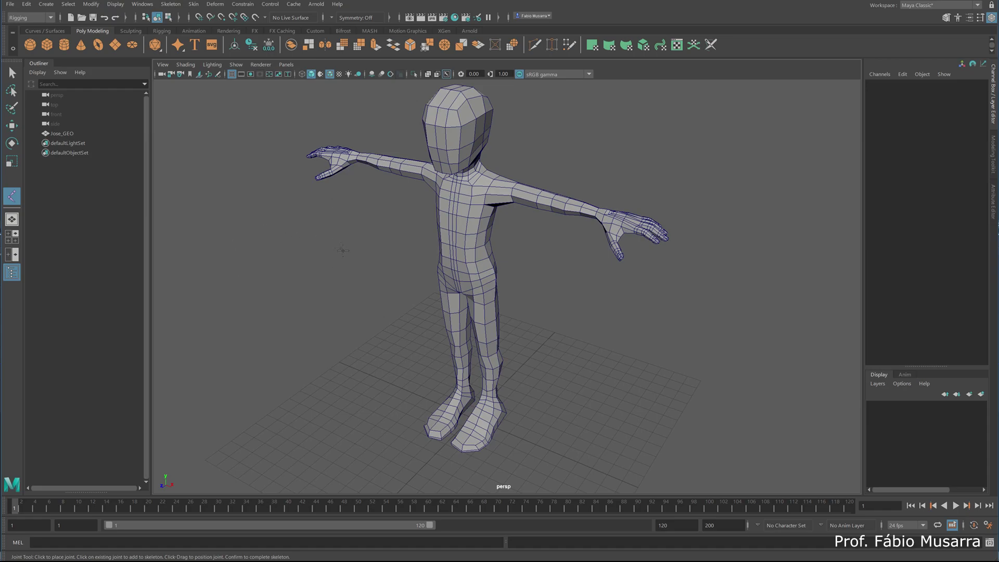
Step: Place a zigzag practice chain of six joints in the empty space beside the character
{"action": "left_click", "coordinate": [245, 320]}
{"action": "left_click", "coordinate": [283, 286]}
{"action": "left_click", "coordinate": [277, 225]}
{"action": "left_click", "coordinate": [228, 209]}
{"action": "left_click", "coordinate": [231, 156]}
{"action": "left_click", "coordinate": [278, 134]}
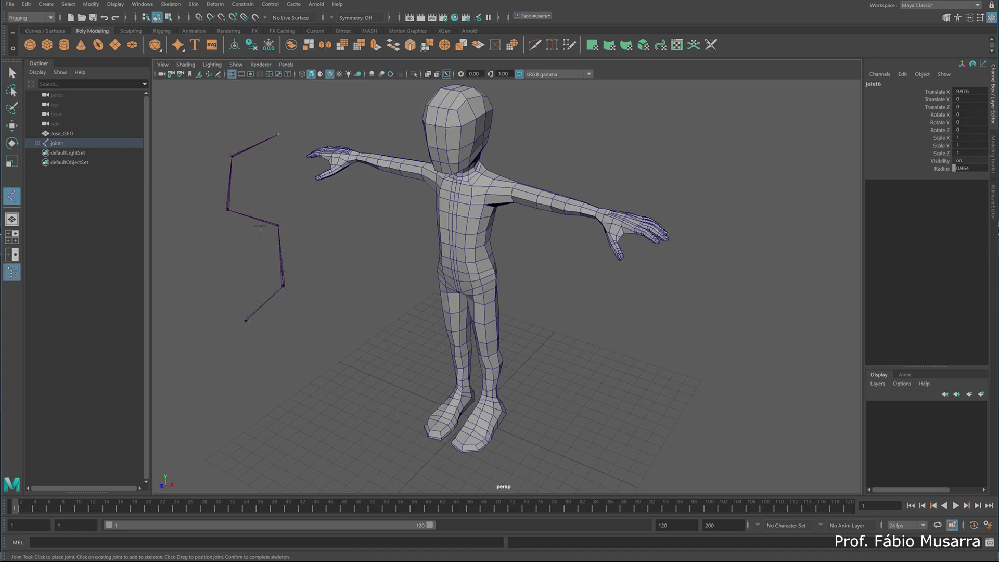
Step: Extend the practice chain with five more joints in the empty floor area beside the feet
{"action": "right_click_drag", "start_coordinate": [316, 392], "coordinate": [380, 359], "text": "alt"}
{"action": "middle_click_drag", "start_coordinate": [369, 291], "coordinate": [357, 120], "text": "alt"}
{"action": "scroll", "coordinate": [573, 370], "scroll_direction": "up", "scroll_amount": 4}
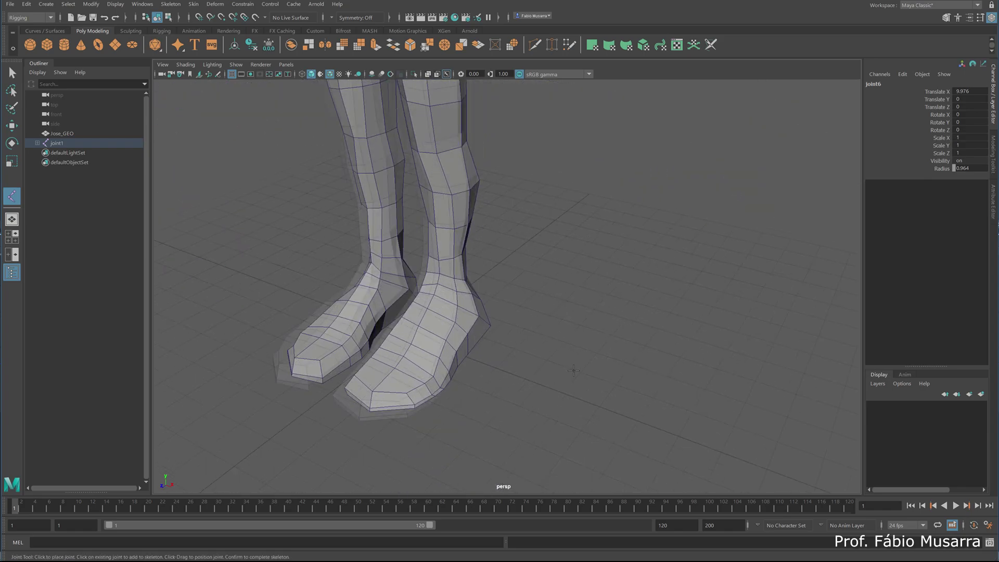
{"action": "scroll", "coordinate": [573, 370], "scroll_direction": "up", "scroll_amount": 8}
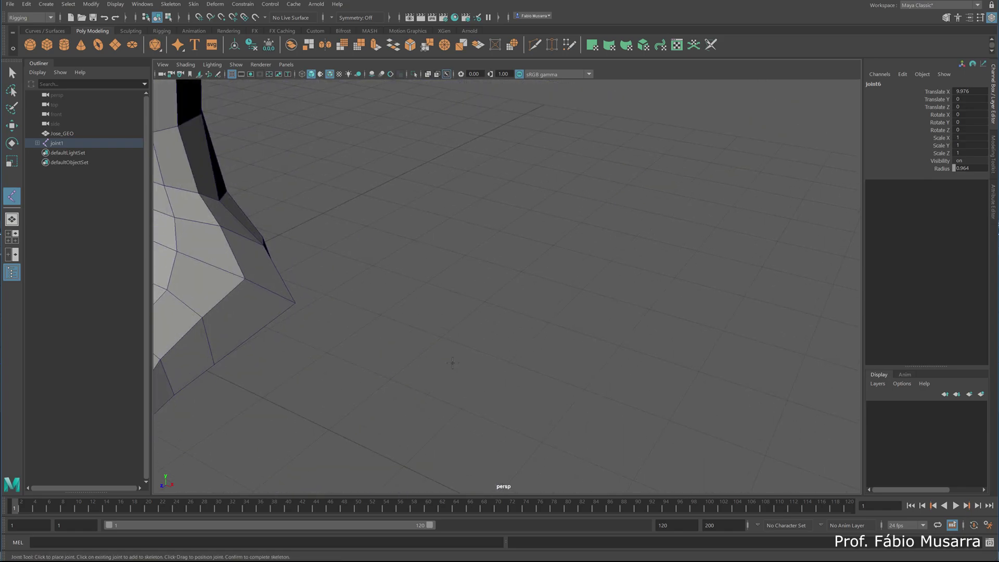
{"action": "scroll", "coordinate": [452, 363], "scroll_direction": "up", "scroll_amount": 3}
{"action": "left_click", "coordinate": [350, 367]}
{"action": "left_click", "coordinate": [477, 341]}
{"action": "left_click", "coordinate": [580, 274]}
{"action": "left_click", "coordinate": [536, 212]}
{"action": "left_click", "coordinate": [474, 148]}
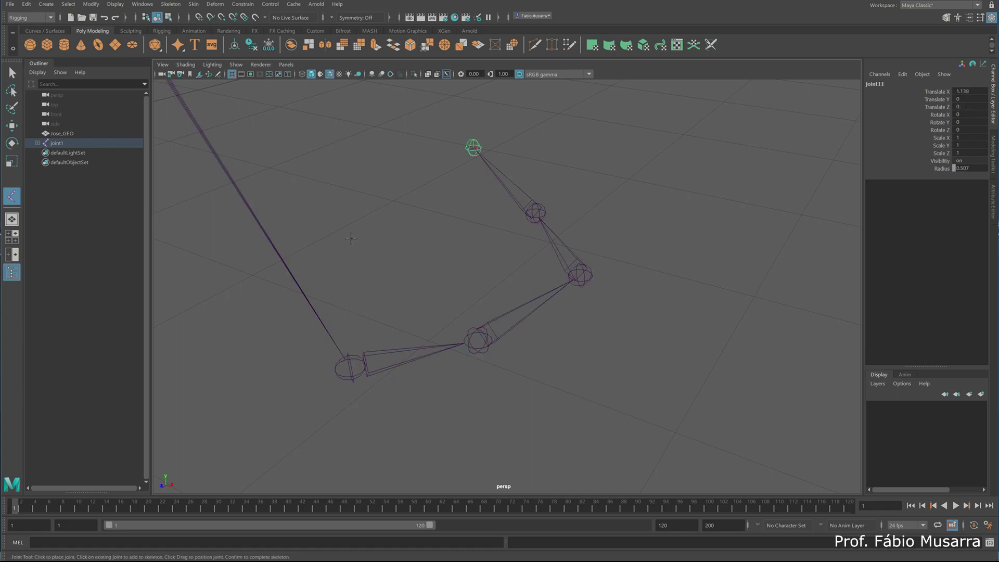
Step: Undo all the practice joints of the chain placed in perspective view
{"action": "key", "text": "BackSpace"}
{"action": "key", "text": "BackSpace"}
{"action": "key", "text": "BackSpace"}
{"action": "key", "text": "BackSpace"}
{"action": "key", "text": "BackSpace"}
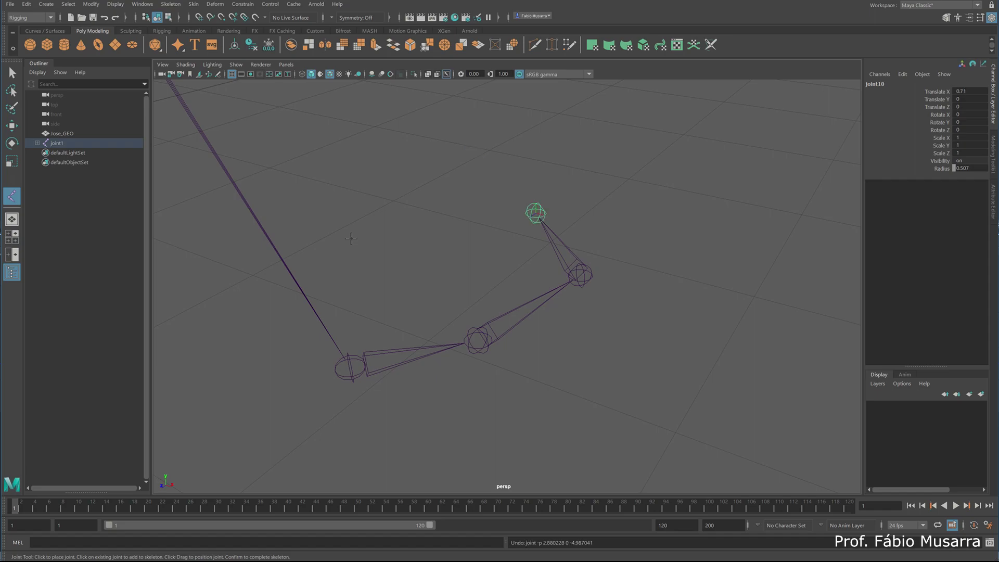
{"action": "scroll", "coordinate": [349, 244], "scroll_direction": "down", "scroll_amount": 10}
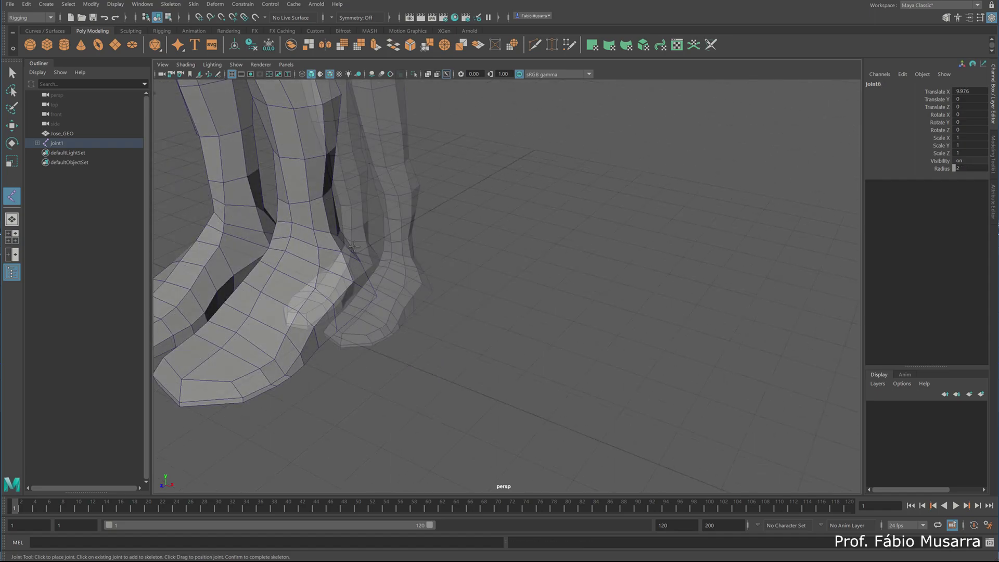
{"action": "key", "text": "ctrl+z"}
{"action": "key", "text": "ctrl+z"}
{"action": "key", "text": "ctrl+z"}
{"action": "key", "text": "ctrl+z"}
{"action": "key", "text": "ctrl+z"}
{"action": "key", "text": "ctrl+z"}
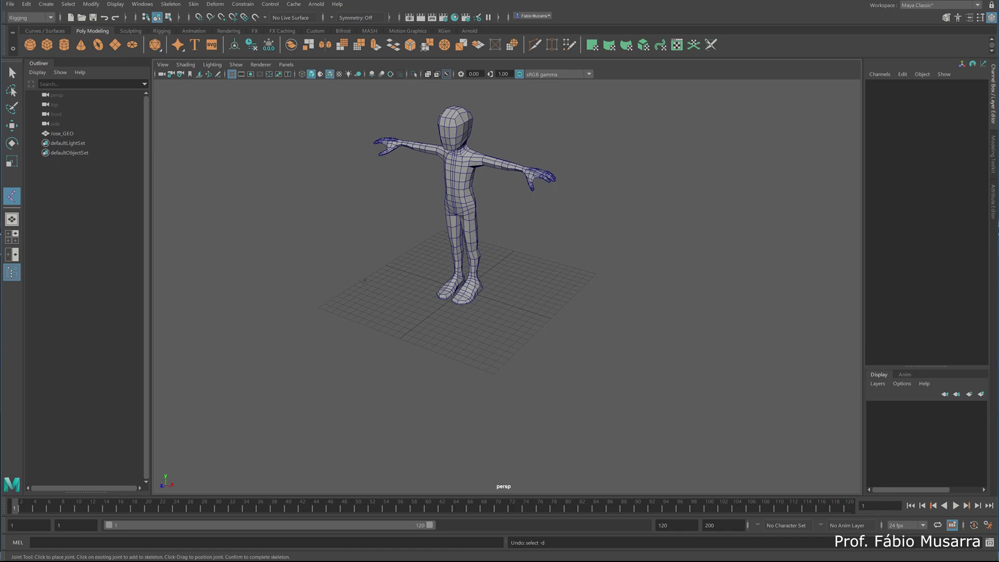
Step: In the side view, place a chain of four spine joints from the pelvis up to the base of the neck
{"action": "left_click_drag", "start_coordinate": [501, 314], "coordinate": [424, 308], "text": "alt"}
{"action": "right_click_drag", "start_coordinate": [423, 308], "coordinate": [517, 327], "text": "alt"}
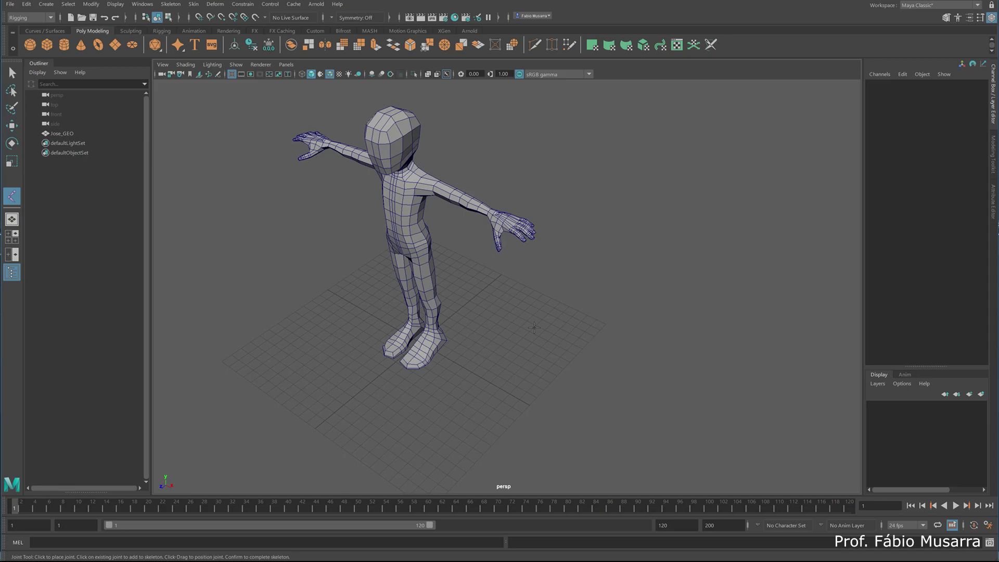
{"action": "key", "text": "space"}
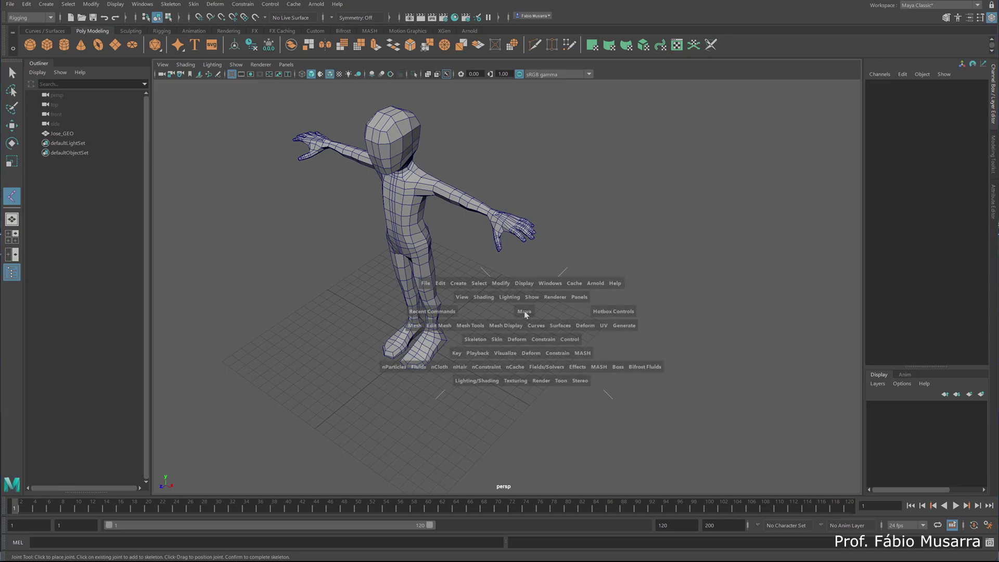
{"action": "key", "text": "space"}
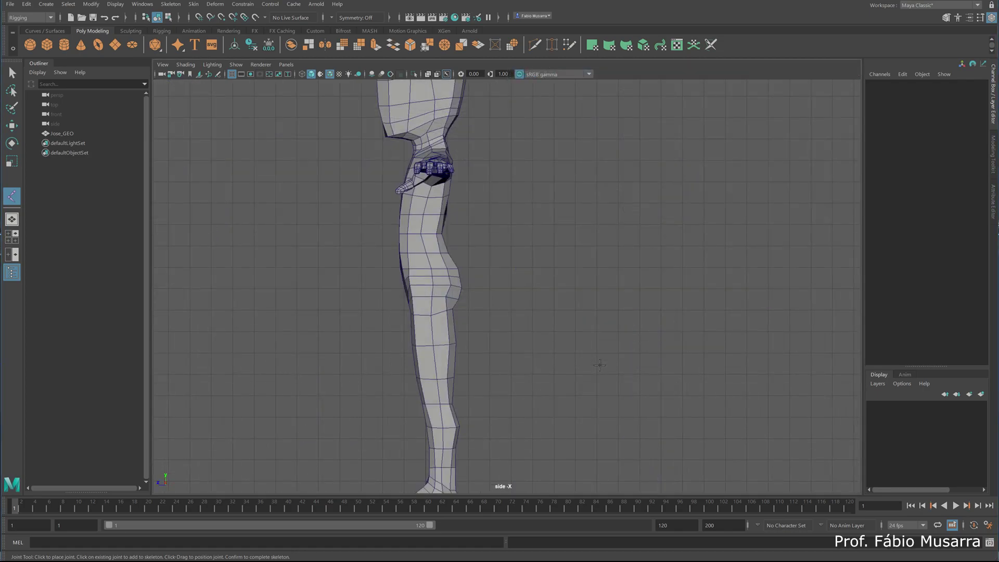
{"action": "scroll", "coordinate": [605, 352], "scroll_direction": "down", "scroll_amount": 3}
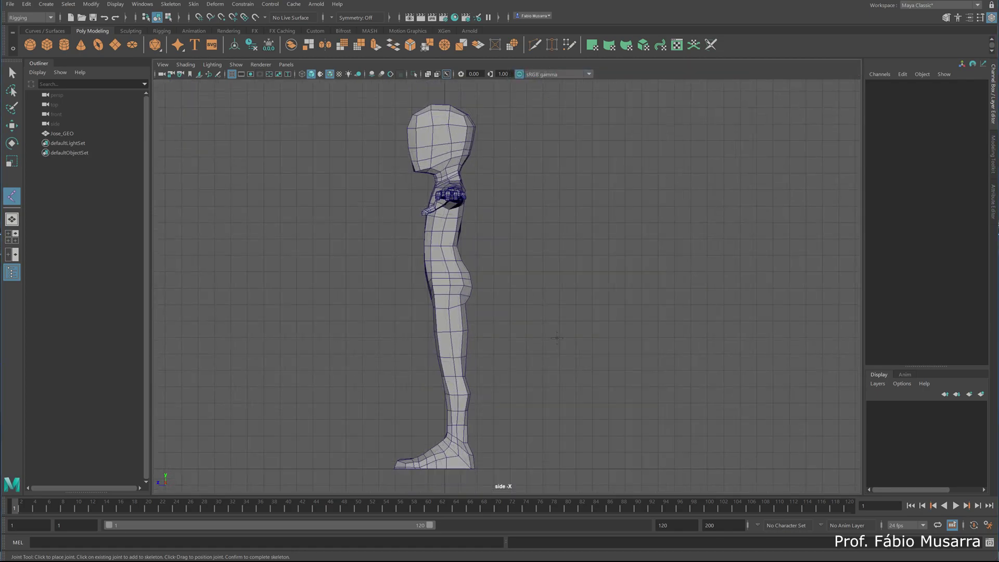
{"action": "scroll", "coordinate": [454, 322], "scroll_direction": "up", "scroll_amount": 5}
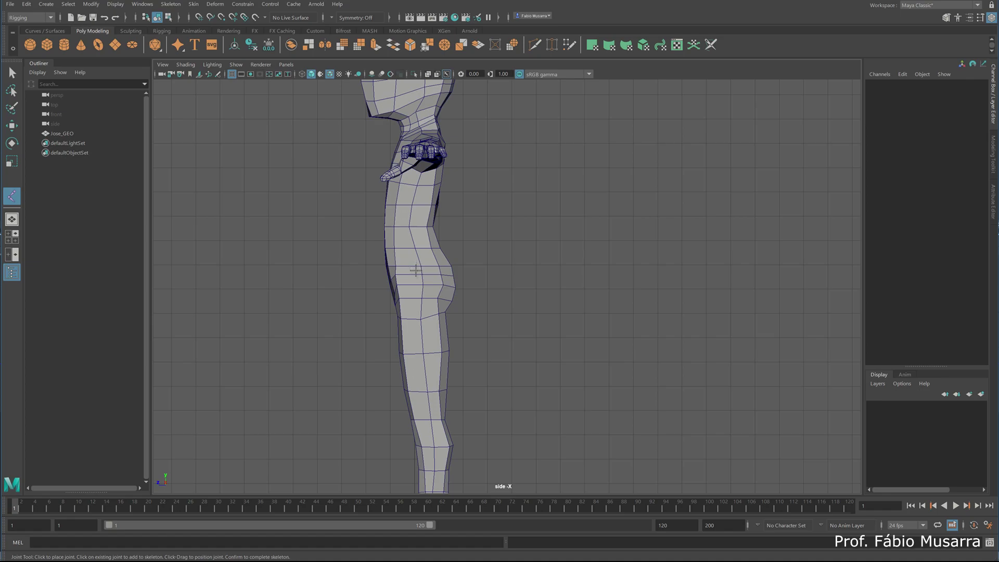
{"action": "left_click", "coordinate": [417, 274]}
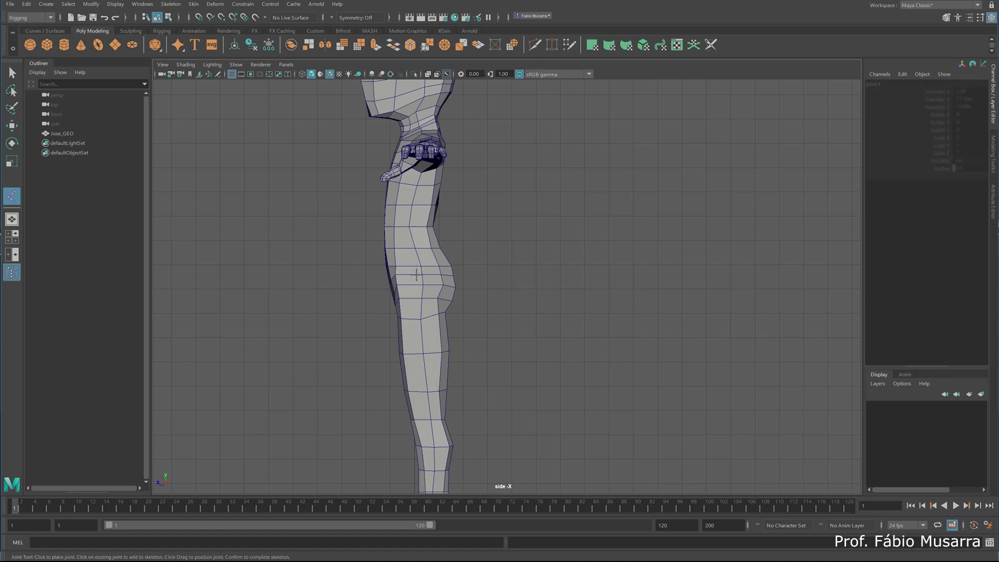
{"action": "left_click", "coordinate": [409, 233]}
{"action": "left_click", "coordinate": [412, 188]}
{"action": "left_click", "coordinate": [415, 144]}
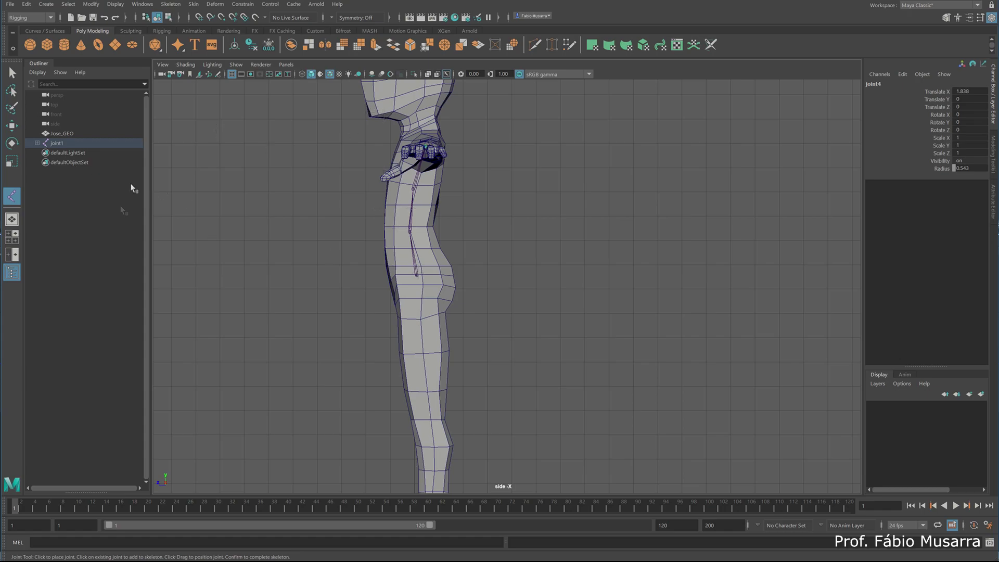
Step: Expand the whole joint1 hierarchy to list all of its child joints
{"action": "left_click", "coordinate": [37, 143]}
{"action": "left_click", "coordinate": [36, 143], "text": "shift"}
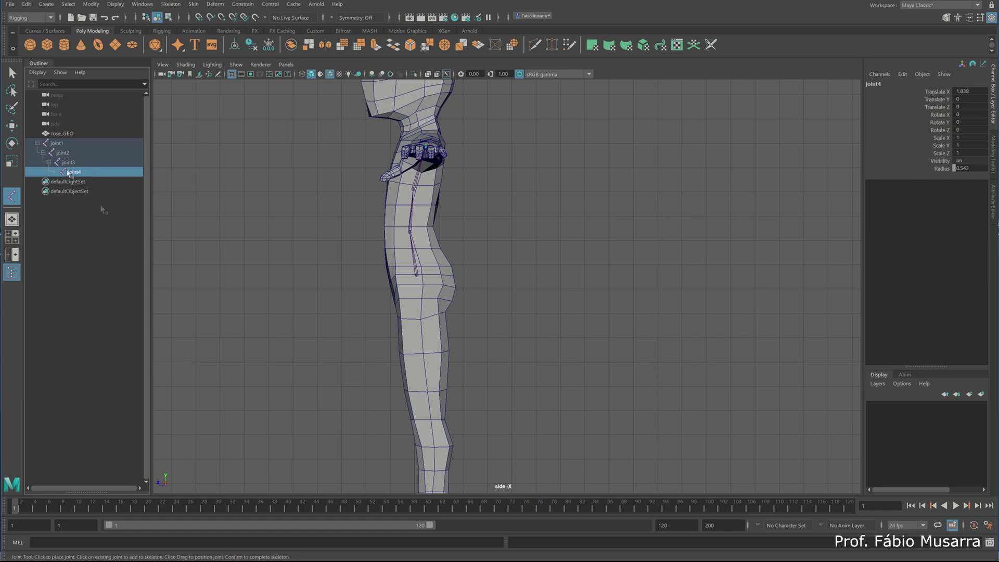
Step: Rename the root spine joint, joint1, as Jose_col_A_JNT
{"action": "double_click", "coordinate": [57, 143]}
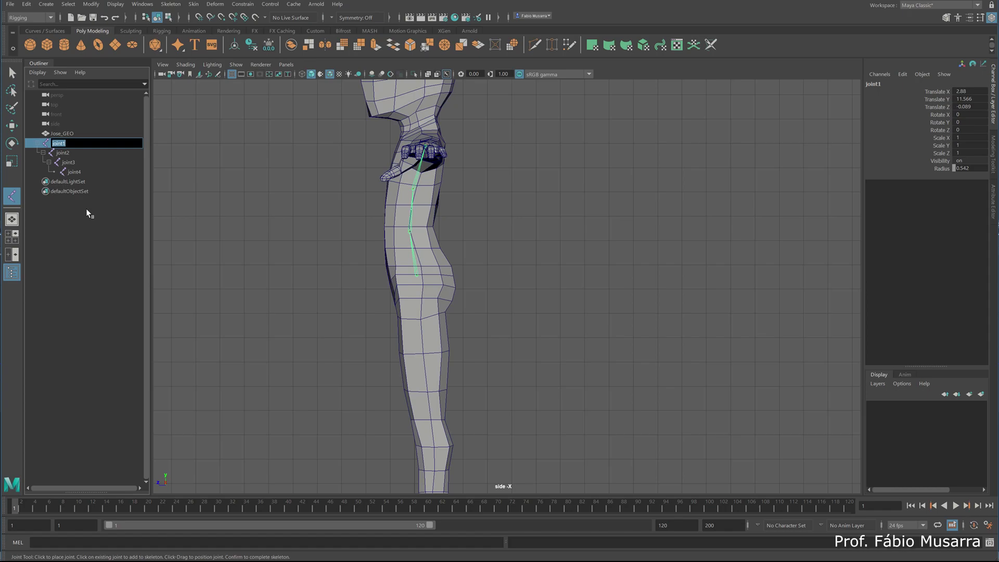
{"action": "type", "text": "Jose_c"}
{"action": "type", "text": "ol_A"}
{"action": "type", "text": "_JNT"}
{"action": "key", "text": "Return"}
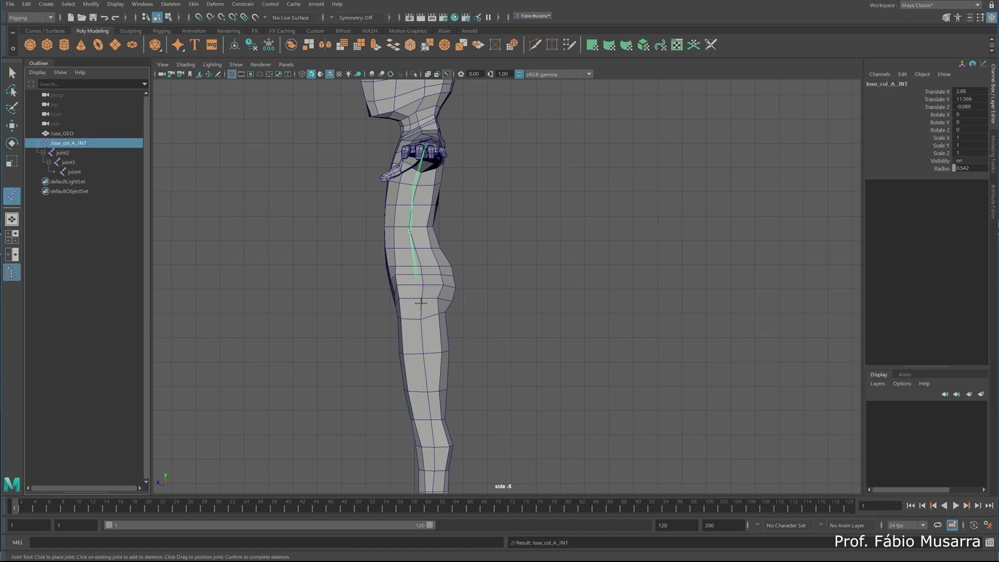
Step: Reuse the root spine joint's name for joint2, changing the letter so it reads Jose_col_B_JNT
{"action": "double_click", "coordinate": [72, 146]}
{"action": "key", "text": "ctrl+c"}
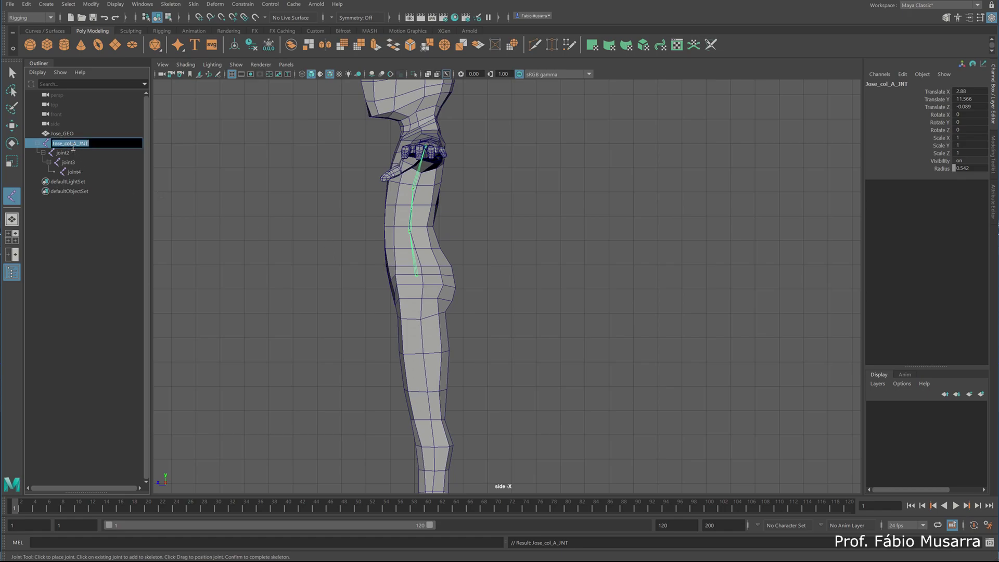
{"action": "left_click", "coordinate": [67, 151]}
{"action": "double_click", "coordinate": [68, 153]}
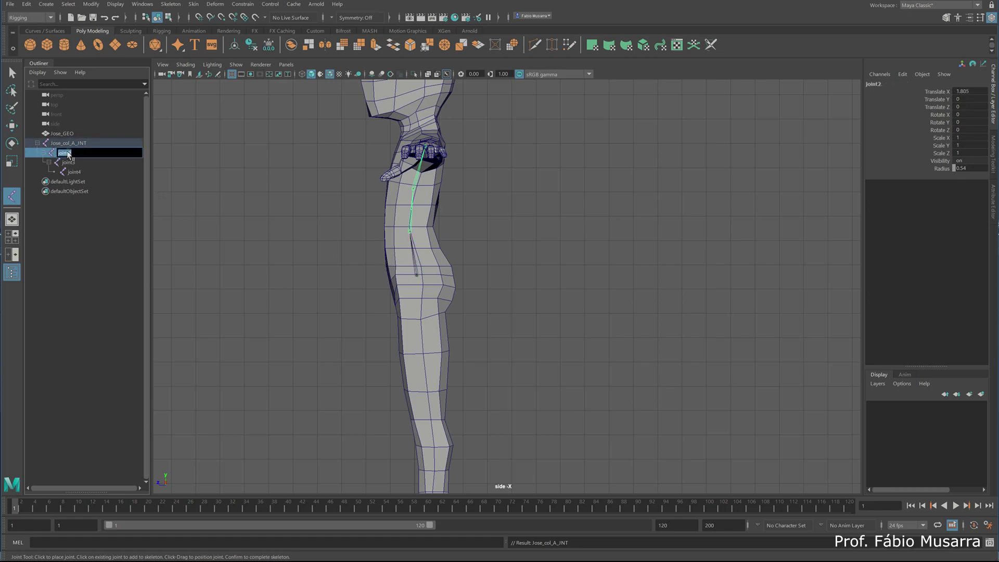
{"action": "key", "text": "Left"}
{"action": "key", "text": "Left"}
{"action": "key", "text": "Left"}
{"action": "key", "text": "Left"}
{"action": "key", "text": "BackSpace"}
{"action": "type", "text": "B"}
{"action": "key", "text": "Return"}
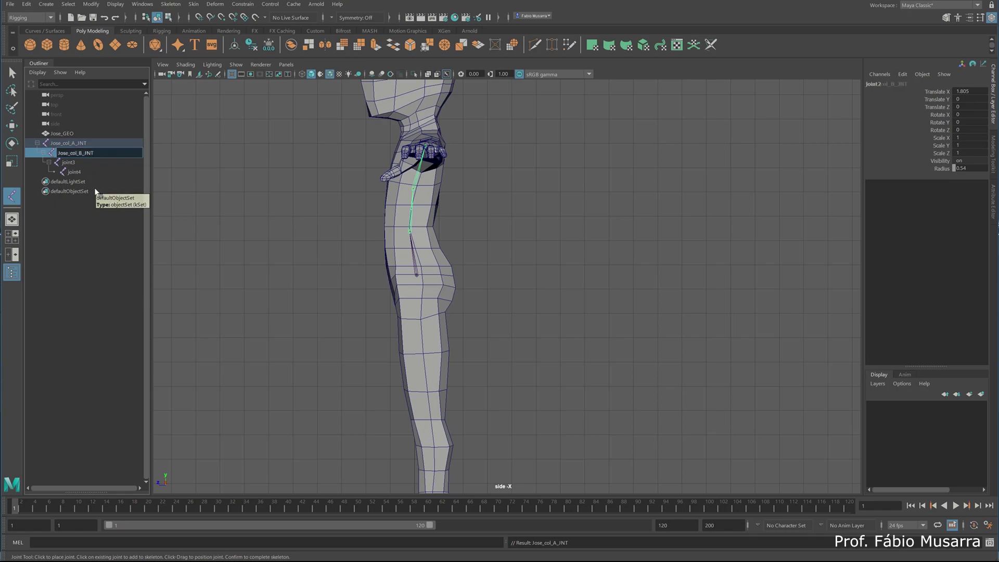
Step: Rename the remaining spine joints, joint3 as Jose_col_C_JNT and joint4 as Jose_col_D_JNT
{"action": "double_click", "coordinate": [70, 162]}
{"action": "key", "text": "ctrl+v"}
{"action": "key", "text": "Left"}
{"action": "key", "text": "Left"}
{"action": "key", "text": "Left"}
{"action": "key", "text": "Left"}
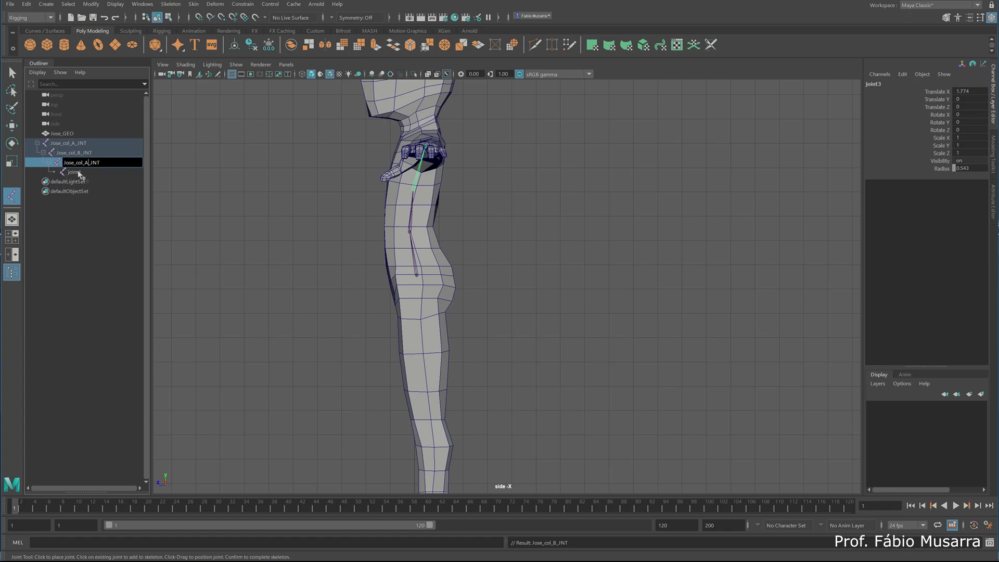
{"action": "key", "text": "BackSpace"}
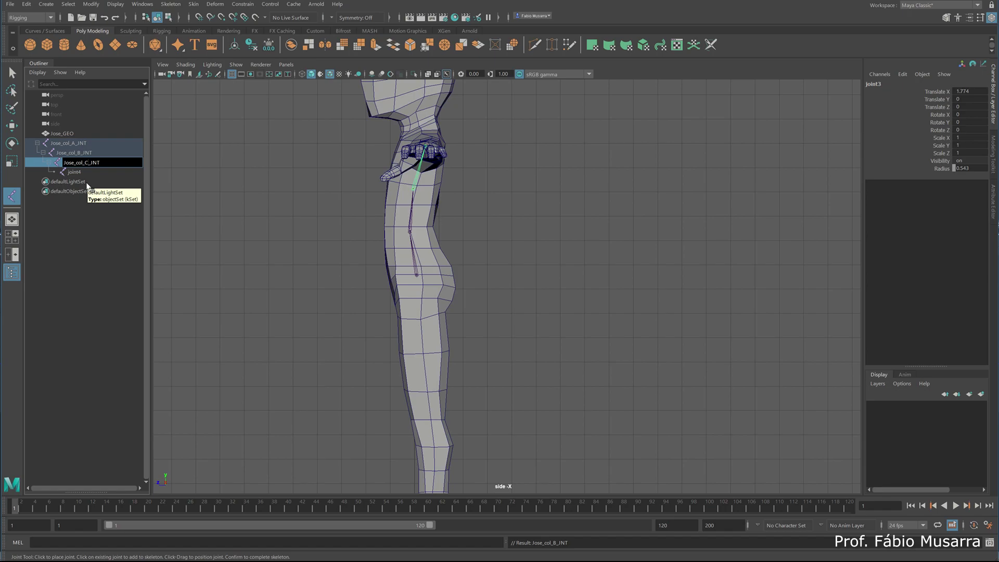
{"action": "key", "text": "Return"}
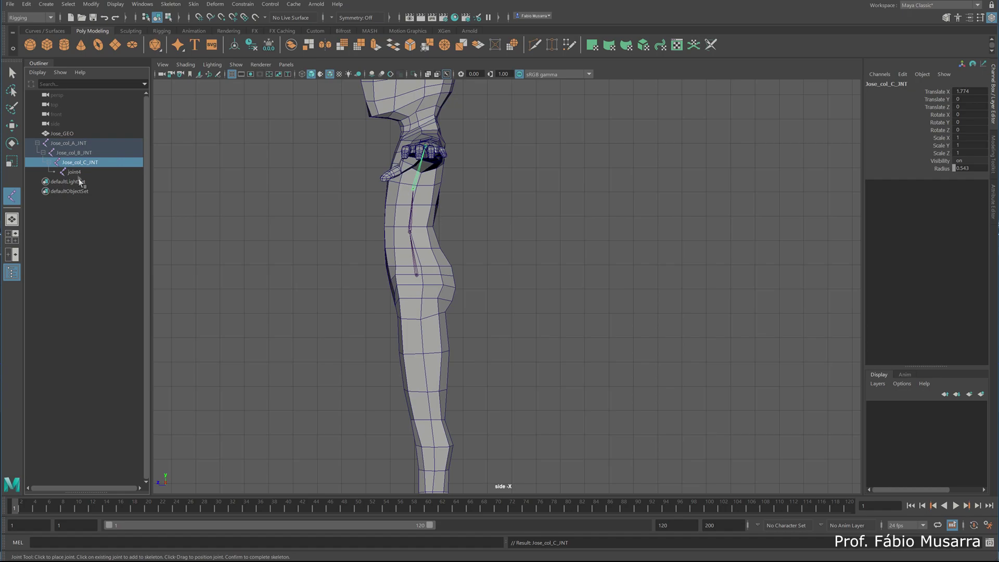
{"action": "double_click", "coordinate": [76, 172]}
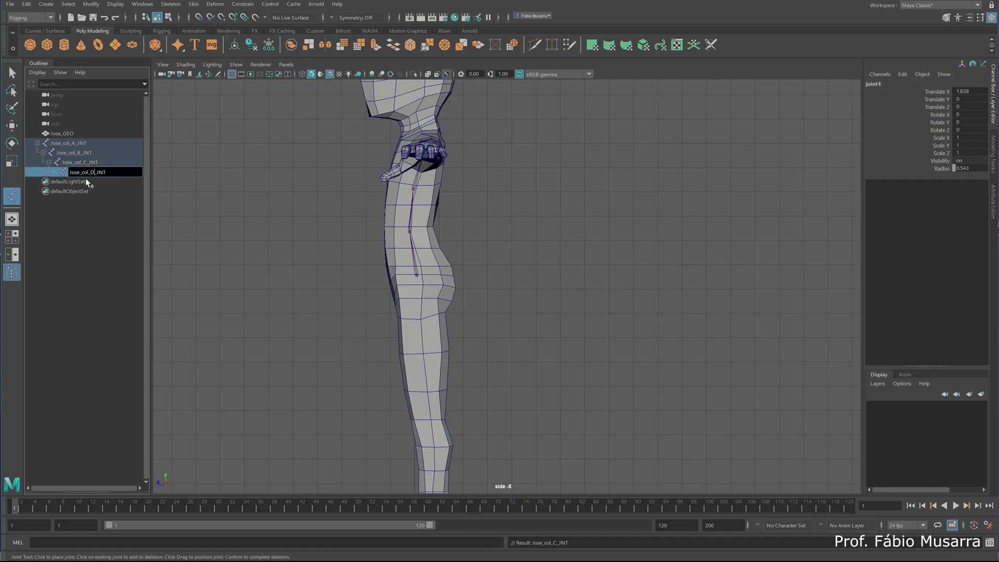
{"action": "key", "text": "Return"}
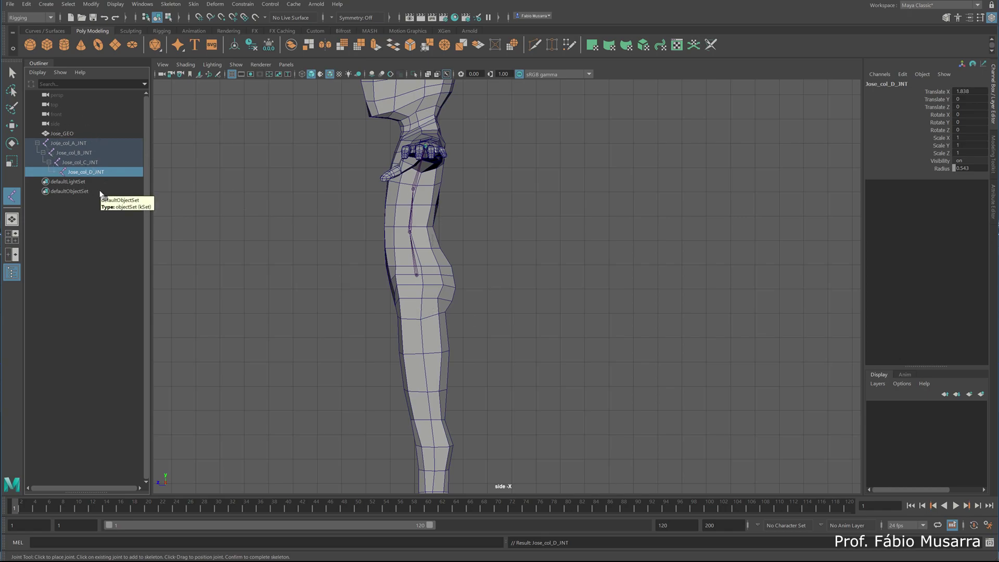
Step: Set Translate X of Jose_col_A_JNT to 0 and check the spine's alignment inside the body in perspective view
{"action": "key", "text": "Return"}
{"action": "key", "text": "w"}
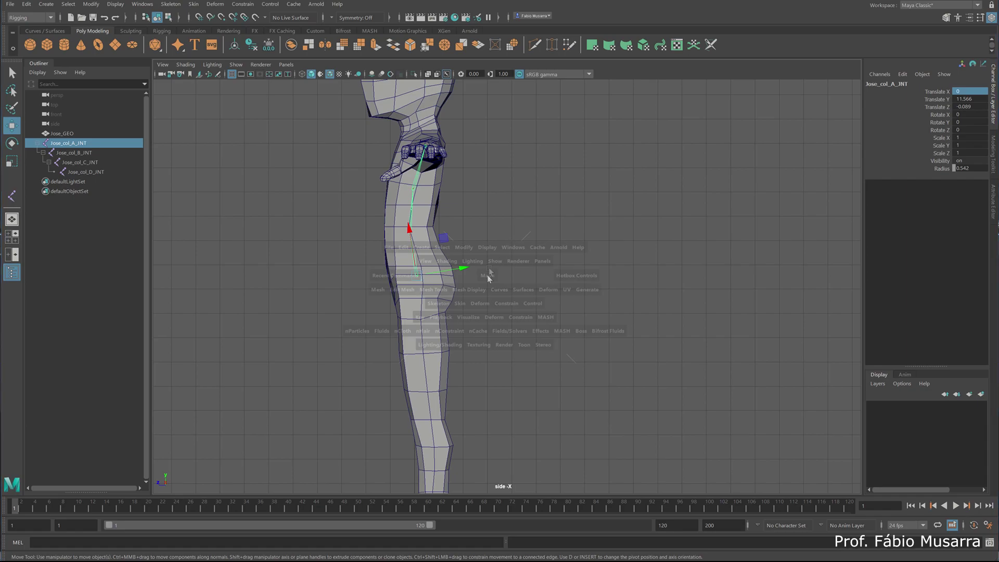
{"action": "key", "text": "space"}
{"action": "left_click_drag", "start_coordinate": [602, 172], "coordinate": [707, 202], "text": "alt"}
{"action": "key", "text": "space"}
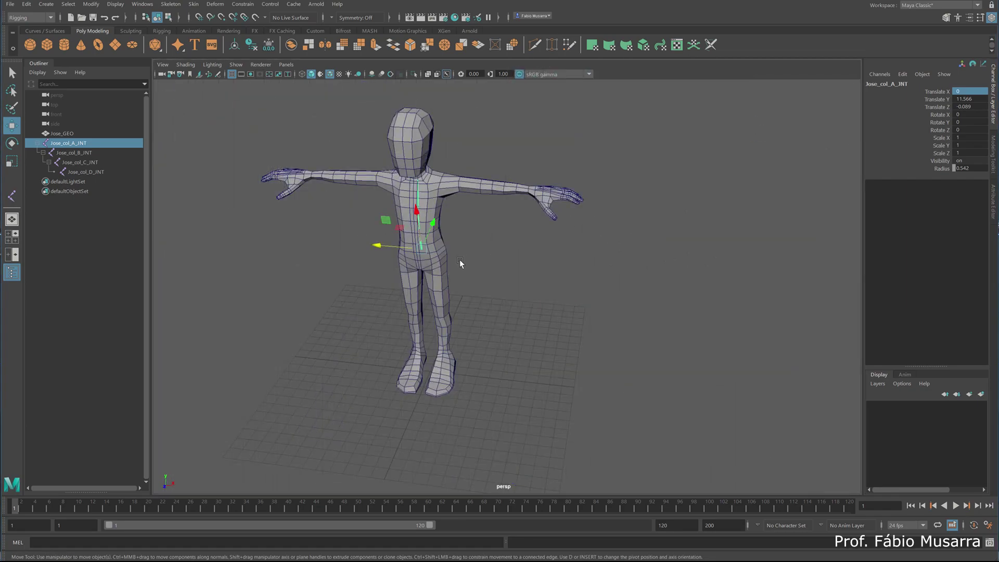
{"action": "scroll", "coordinate": [460, 259], "scroll_direction": "up", "scroll_amount": 2}
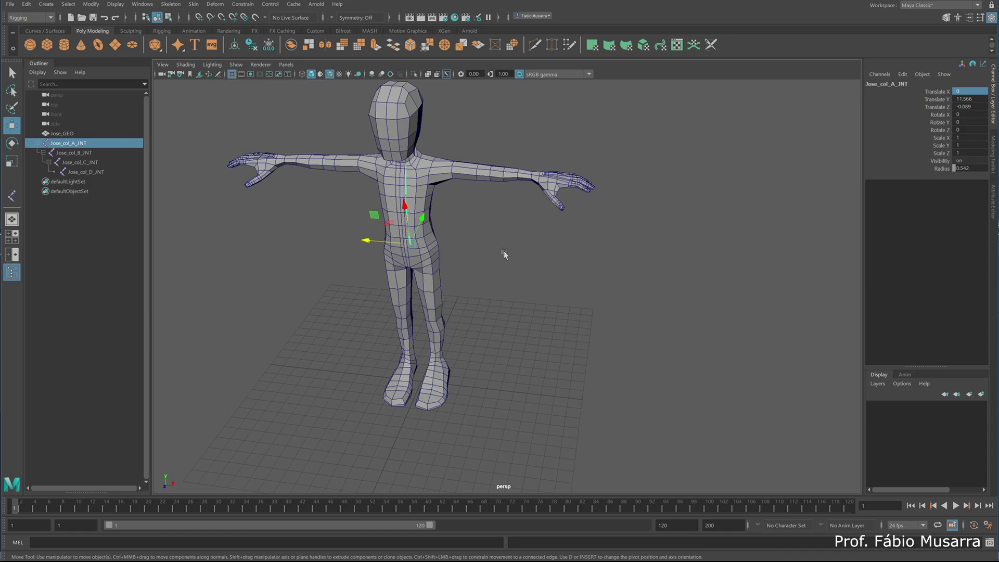
{"action": "key", "text": "q"}
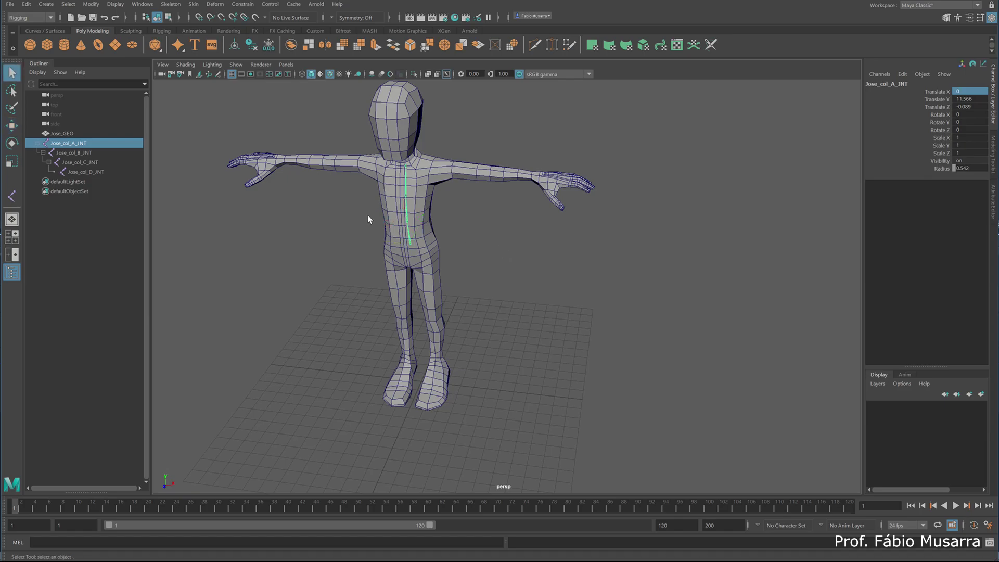
Step: In the top view, create a separate chain of four joints from beside the spine through the shoulder and elbow to the wrist
{"action": "key", "text": "space"}
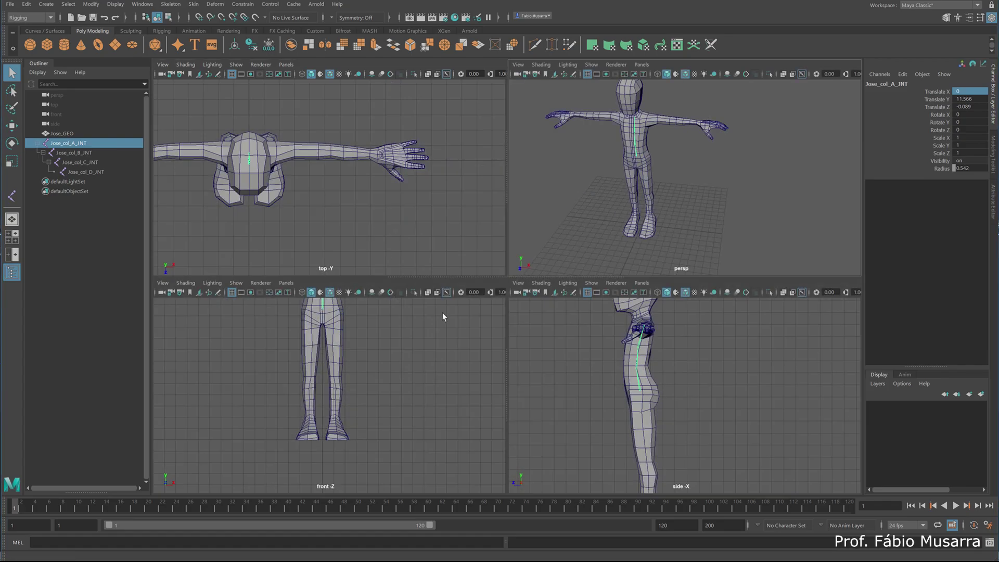
{"action": "key", "text": "space"}
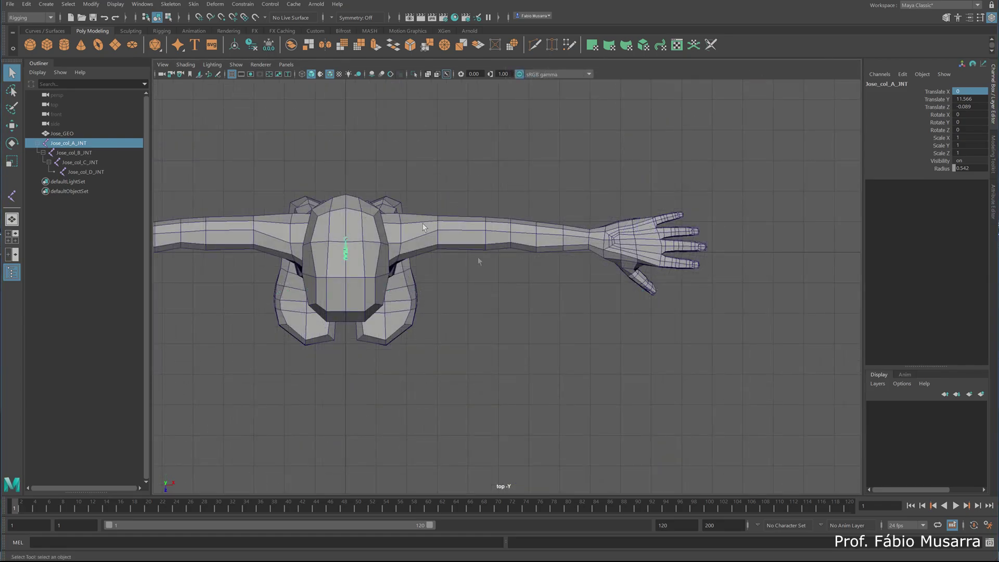
{"action": "left_click", "coordinate": [470, 305]}
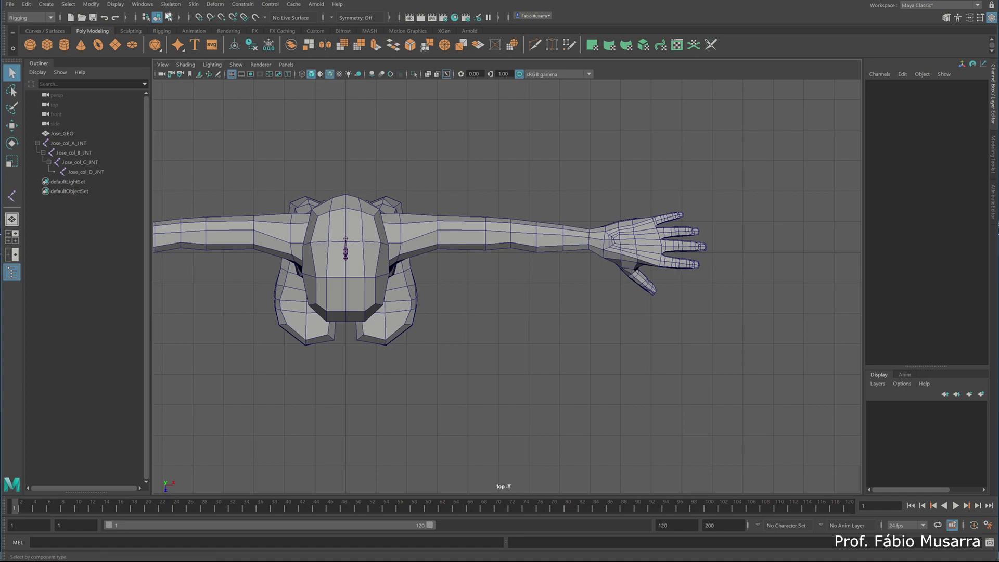
{"action": "left_click", "coordinate": [170, 4]}
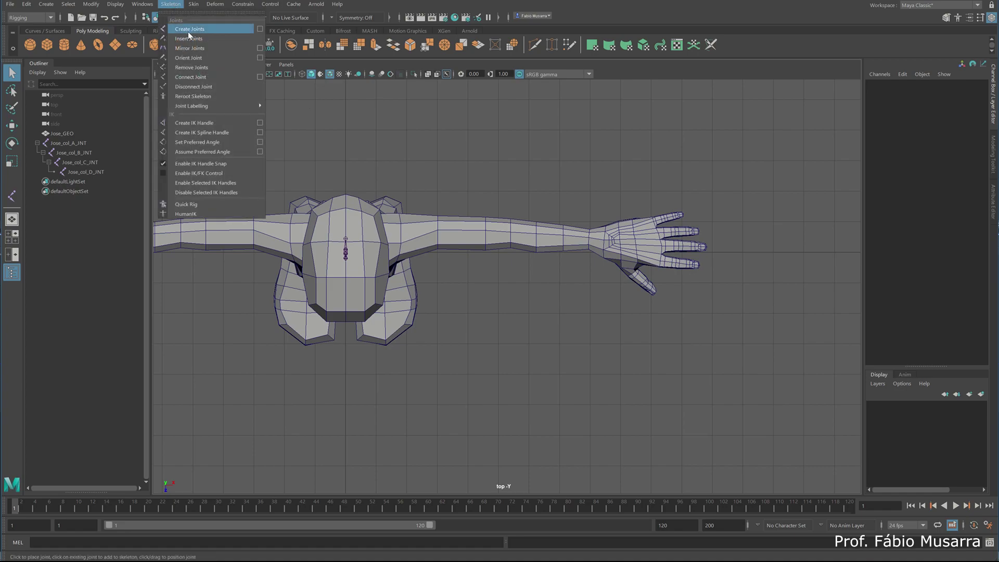
{"action": "left_click", "coordinate": [189, 31]}
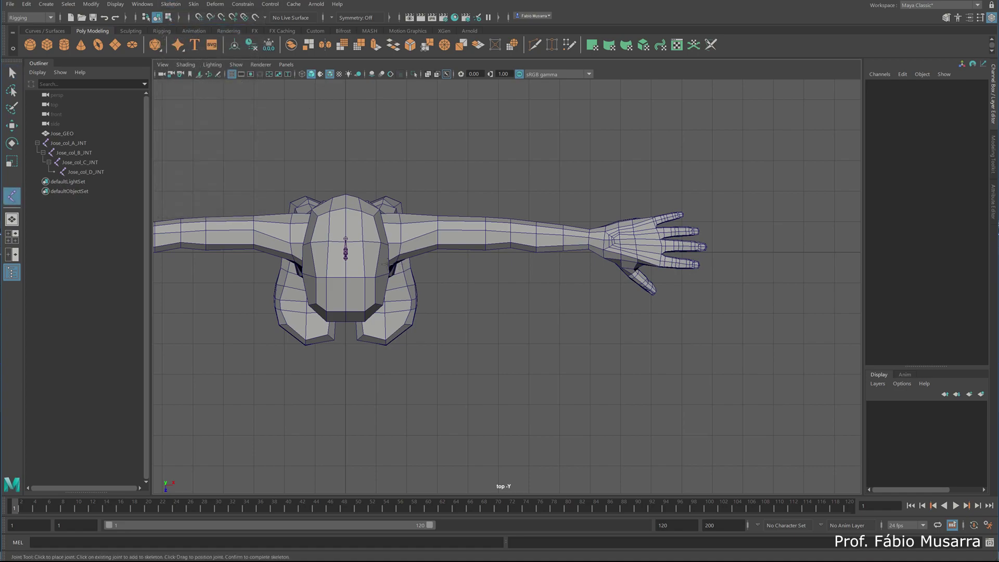
{"action": "left_click", "coordinate": [363, 236]}
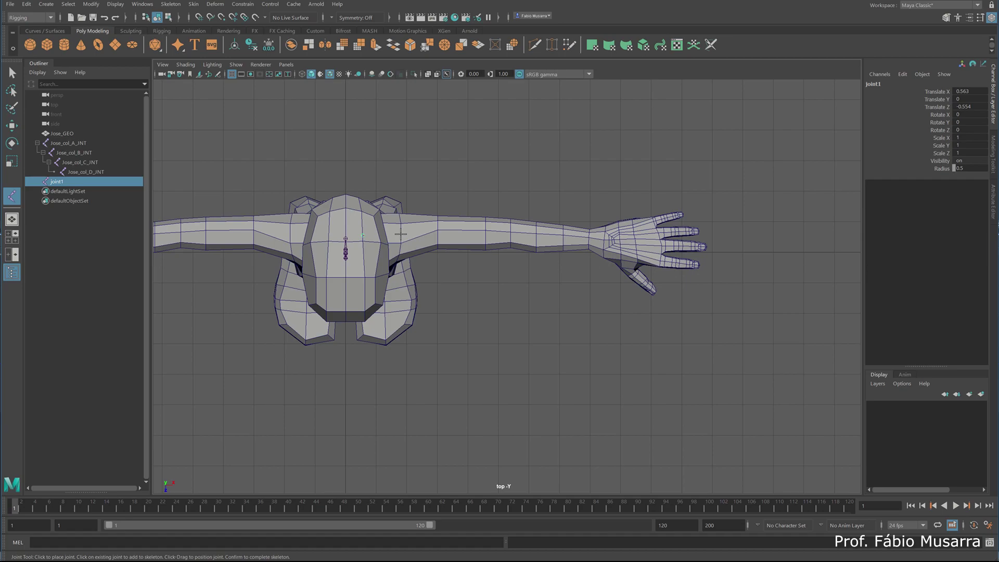
{"action": "left_click", "coordinate": [401, 233]}
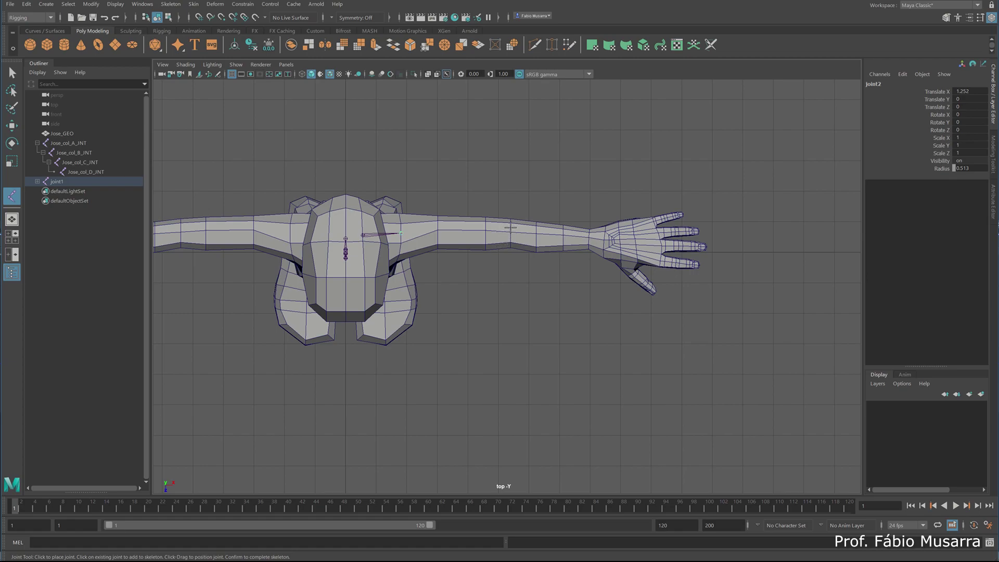
{"action": "left_click", "coordinate": [510, 227]}
{"action": "left_click", "coordinate": [587, 239]}
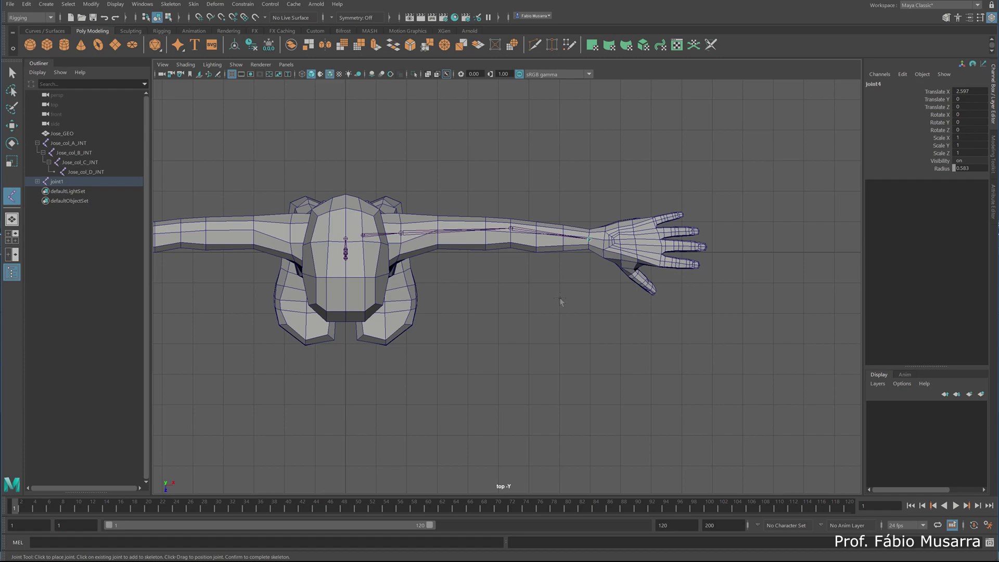
{"action": "key", "text": "Return"}
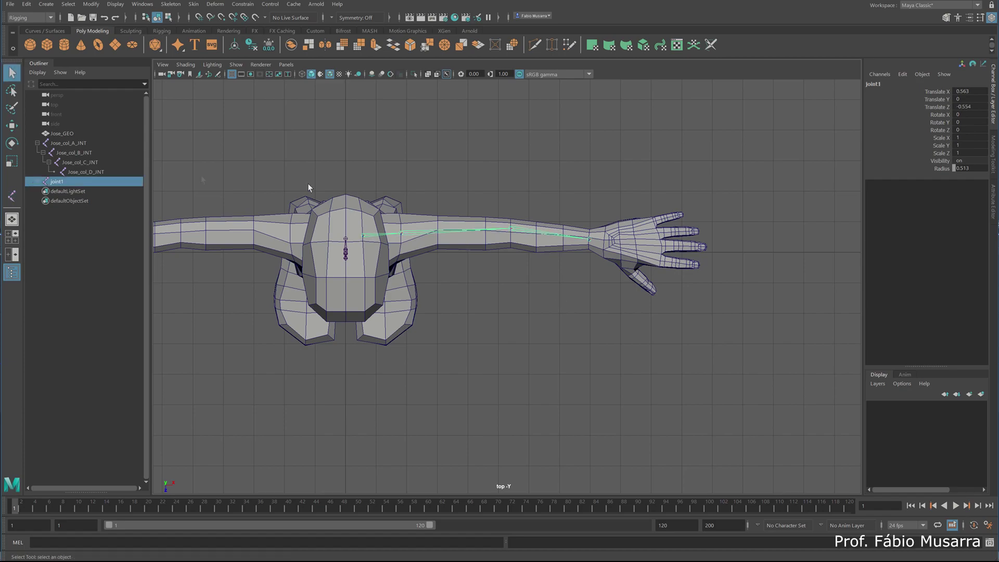
Step: Expand the new arm chain's hierarchy and rename its root joint1 as Jose_ombro_L_JNT
{"action": "left_click", "coordinate": [38, 182]}
{"action": "left_click", "coordinate": [43, 191]}
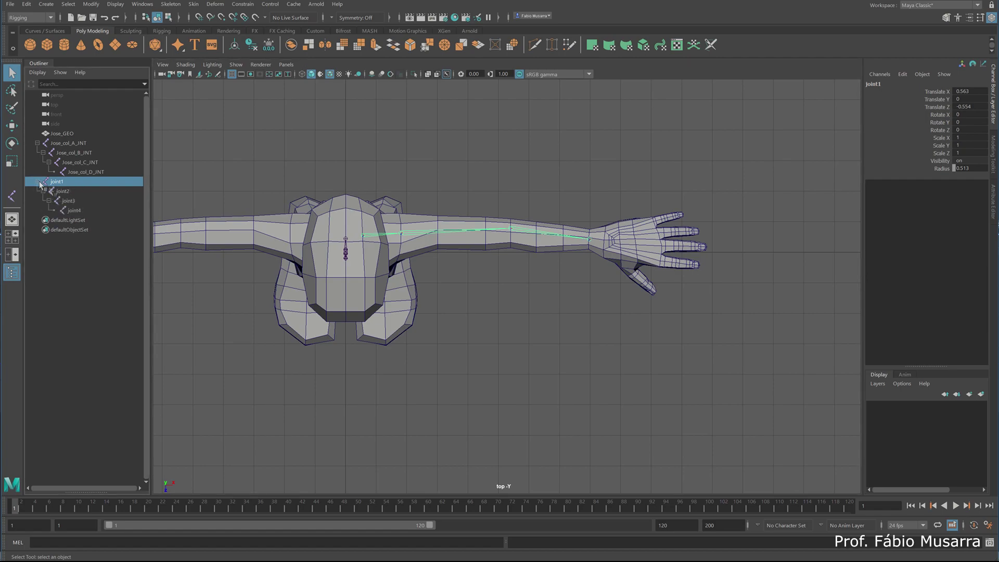
{"action": "double_click", "coordinate": [57, 182]}
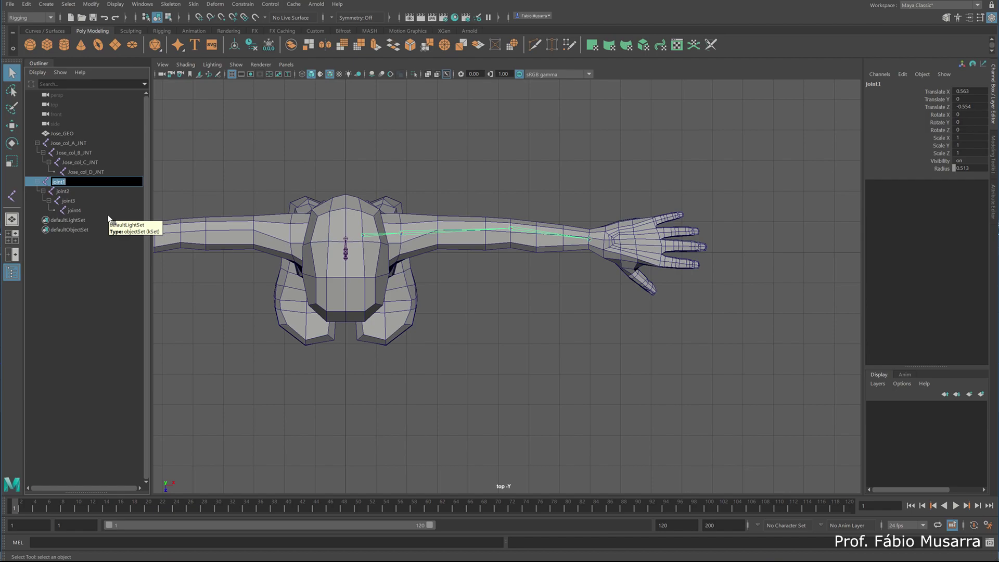
{"action": "type", "text": "Jose_O"}
{"action": "key", "text": "BackSpace"}
{"action": "type", "text": "o,b"}
{"action": "key", "text": "BackSpace"}
{"action": "key", "text": "BackSpace"}
{"action": "type", "text": "mro"}
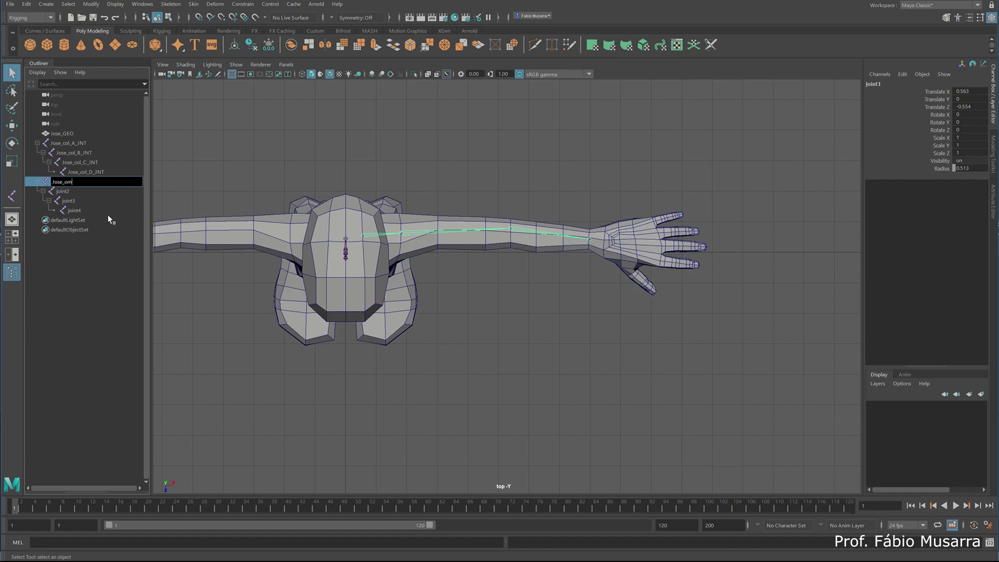
{"action": "key", "text": "BackSpace"}
{"action": "key", "text": "BackSpace"}
{"action": "key", "text": "BackSpace"}
{"action": "type", "text": "mb"}
{"action": "type", "text": "e"}
{"action": "key", "text": "BackSpace"}
{"action": "type", "text": "ro"}
{"action": "type", "text": "L_JNT"}
{"action": "key", "text": "Return"}
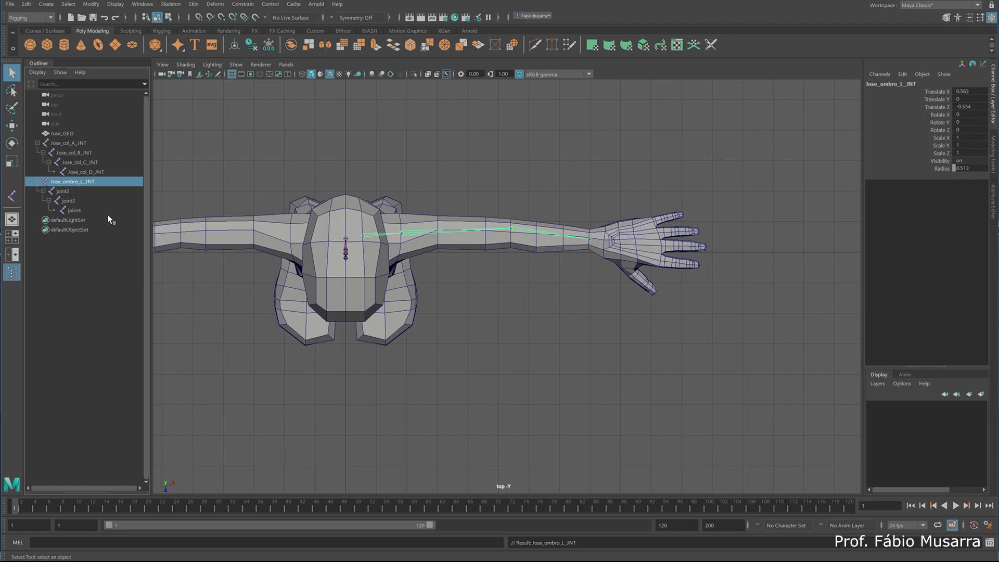
Step: Reuse the shoulder joint's name for joint2 of the arm chain, editing it to Jose_braco_A_L_JNT
{"action": "double_click", "coordinate": [66, 177]}
{"action": "key", "text": "ctrl+c"}
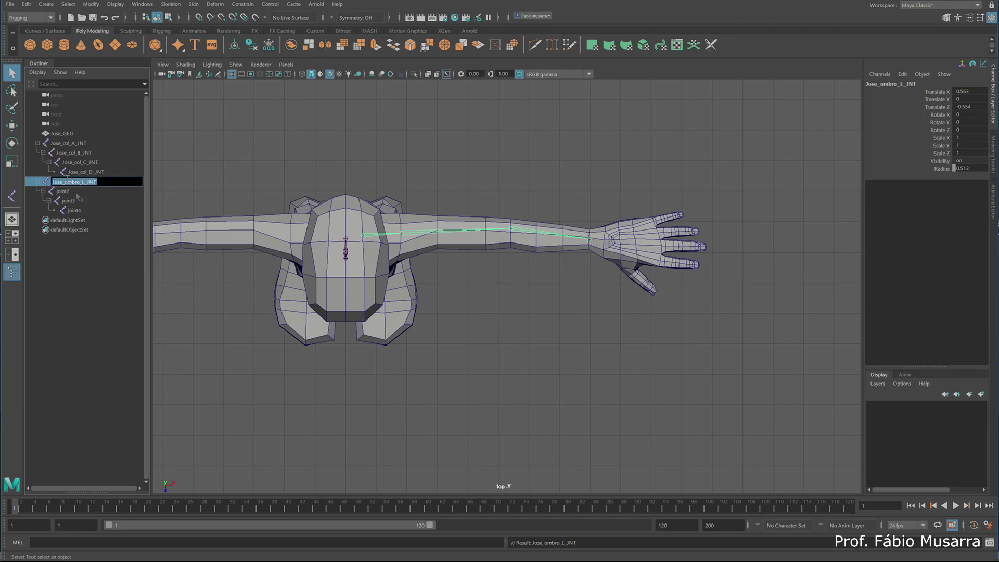
{"action": "double_click", "coordinate": [76, 192]}
{"action": "key", "text": "ctrl+v"}
{"action": "left_click", "coordinate": [85, 191]}
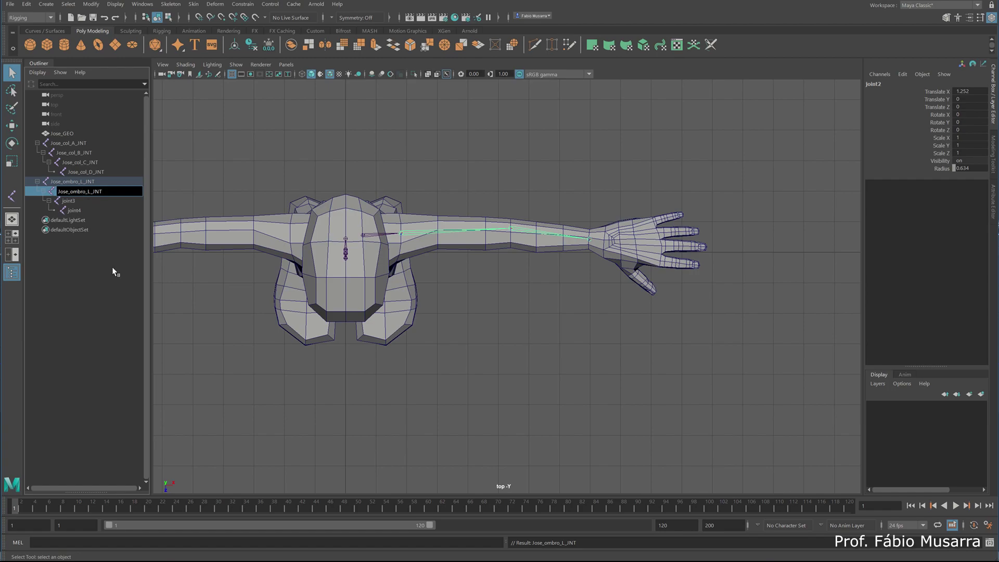
{"action": "key", "text": "BackSpace"}
{"action": "key", "text": "BackSpace"}
{"action": "key", "text": "BackSpace"}
{"action": "key", "text": "BackSpace"}
{"action": "key", "text": "BackSpace"}
{"action": "type", "text": "braco"}
{"action": "key", "text": "Return"}
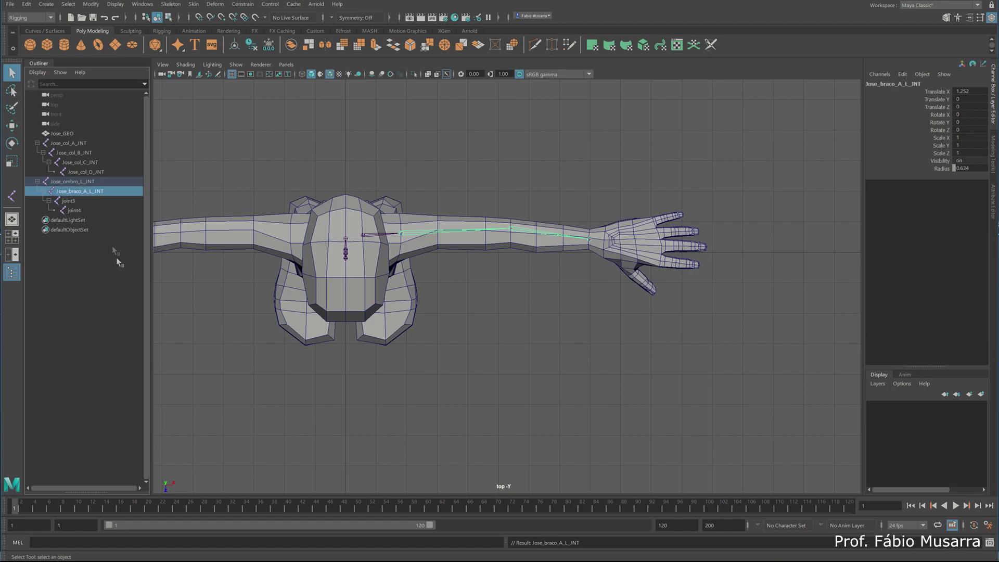
Step: Rename the elbow joint, joint3, as Jose_braco_B_L_JNT
{"action": "double_click", "coordinate": [73, 201]}
{"action": "key", "text": "ctrl+v"}
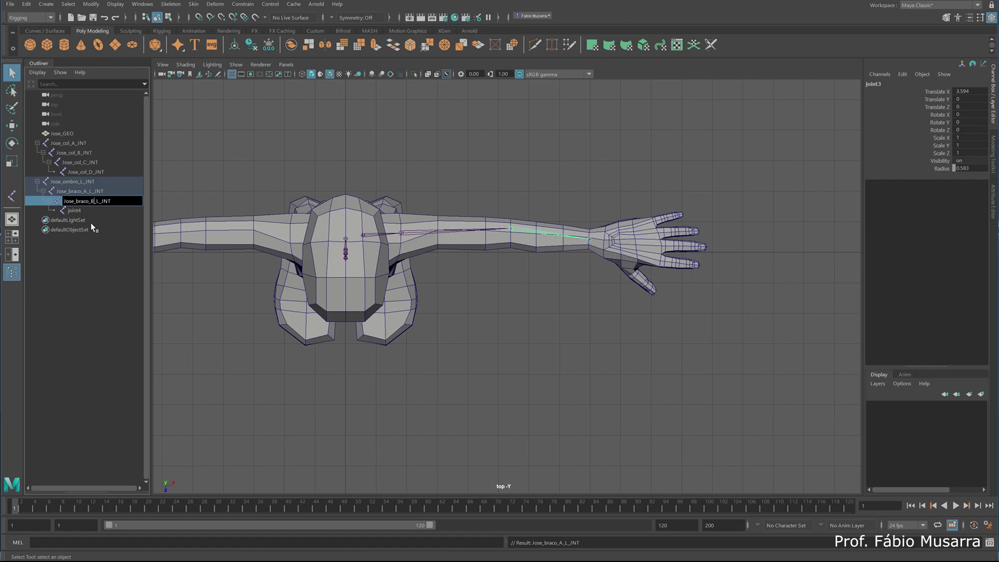
{"action": "key", "text": "Return"}
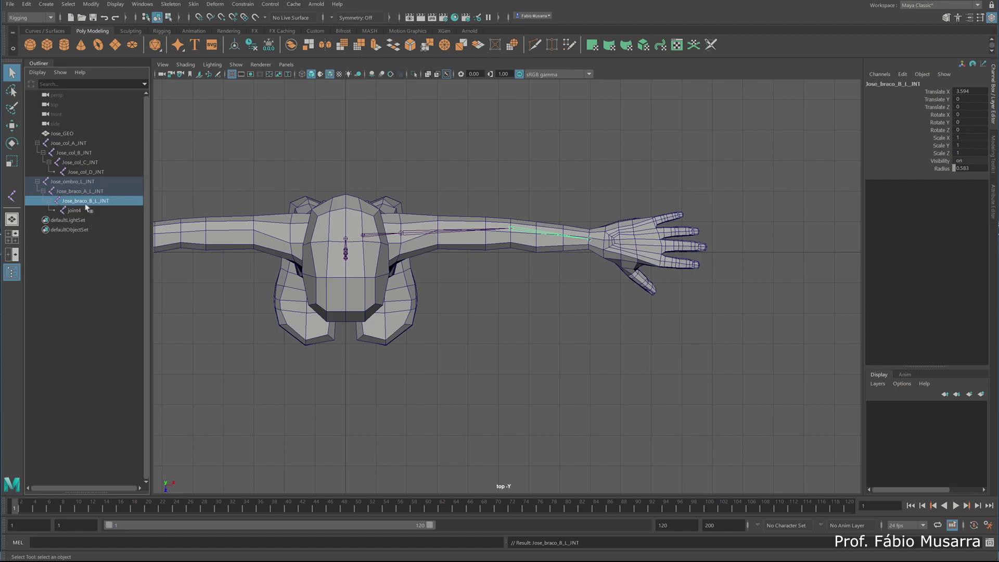
Step: Rename the wrist joint, joint4, as Jose_mao_L_JNT and activate the Move tool on it
{"action": "double_click", "coordinate": [71, 211]}
{"action": "type", "text": "Jose_braco_B_L_JNT"}
{"action": "left_click", "coordinate": [98, 210]}
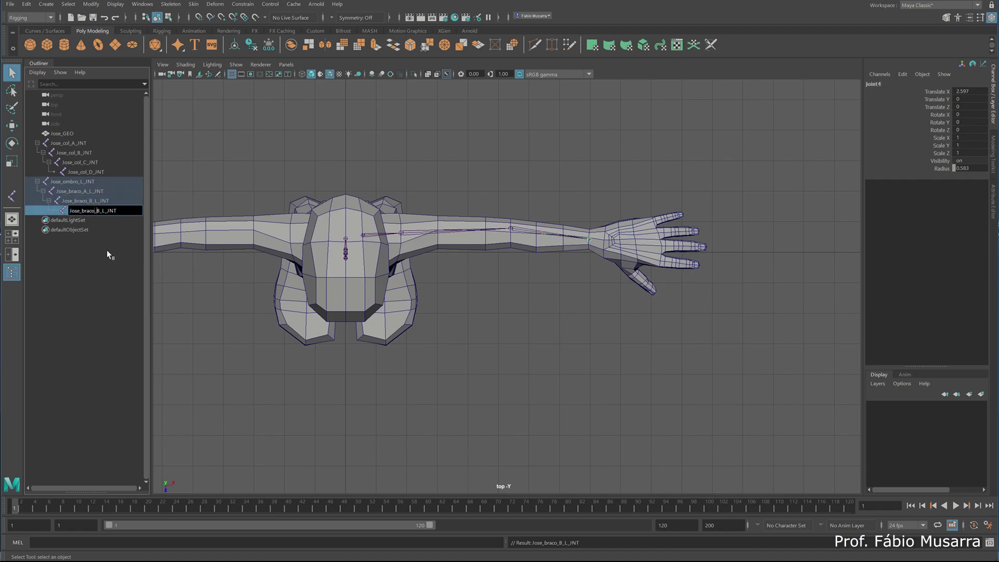
{"action": "key", "text": "BackSpace"}
{"action": "key", "text": "BackSpace"}
{"action": "key", "text": "BackSpace"}
{"action": "key", "text": "BackSpace"}
{"action": "key", "text": "BackSpace"}
{"action": "key", "text": "BackSpace"}
{"action": "key", "text": "BackSpace"}
{"action": "type", "text": "mao"}
{"action": "key", "text": "Return"}
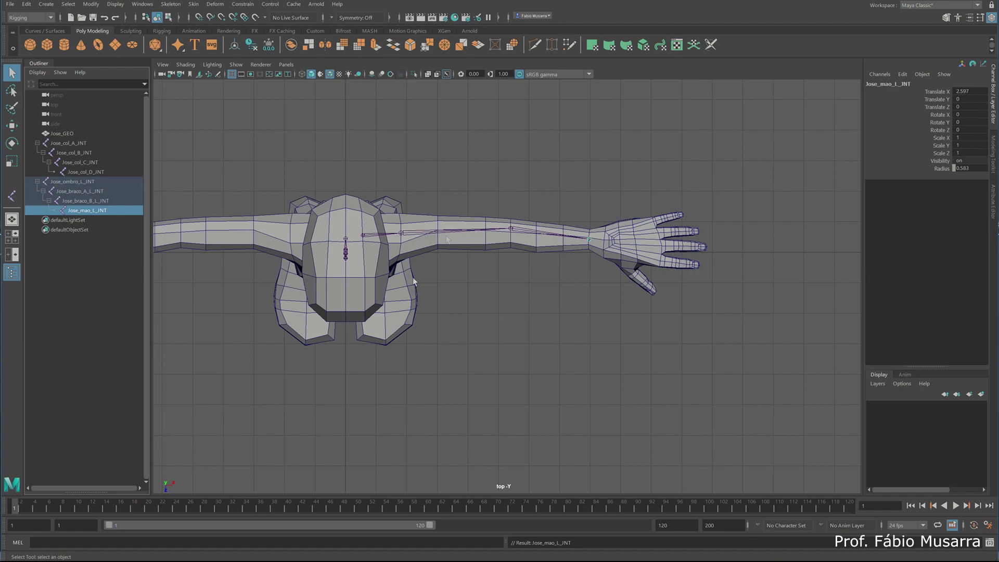
{"action": "key", "text": "w"}
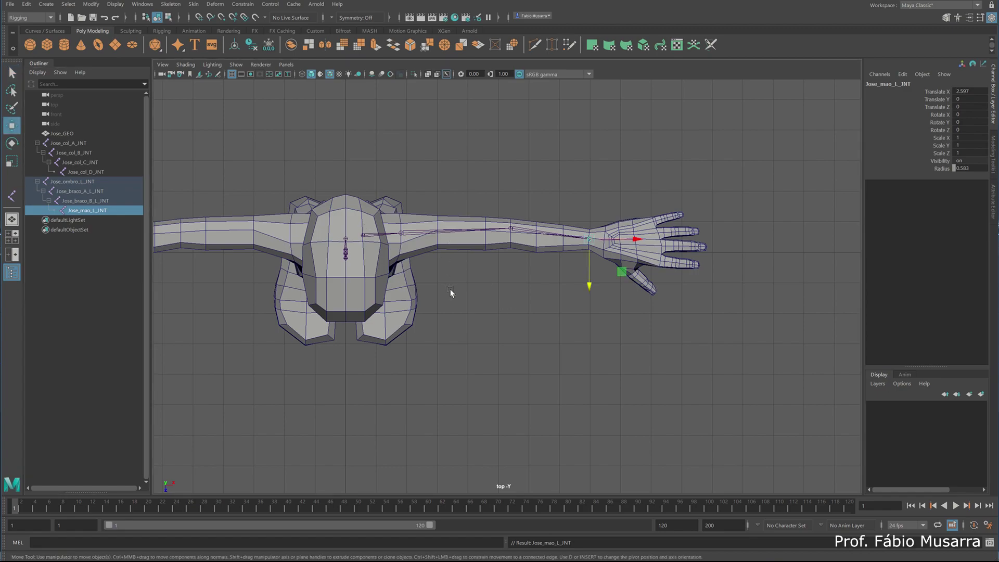
Step: Select the left arm chain's root Jose_ombro_L_JNT and raise it to arm height in the front view, Translate Y about 16.8
{"action": "key", "text": "space"}
{"action": "key", "text": "space"}
{"action": "scroll", "coordinate": [521, 295], "scroll_direction": "down", "scroll_amount": 2}
{"action": "scroll", "coordinate": [521, 295], "scroll_direction": "up", "scroll_amount": 2}
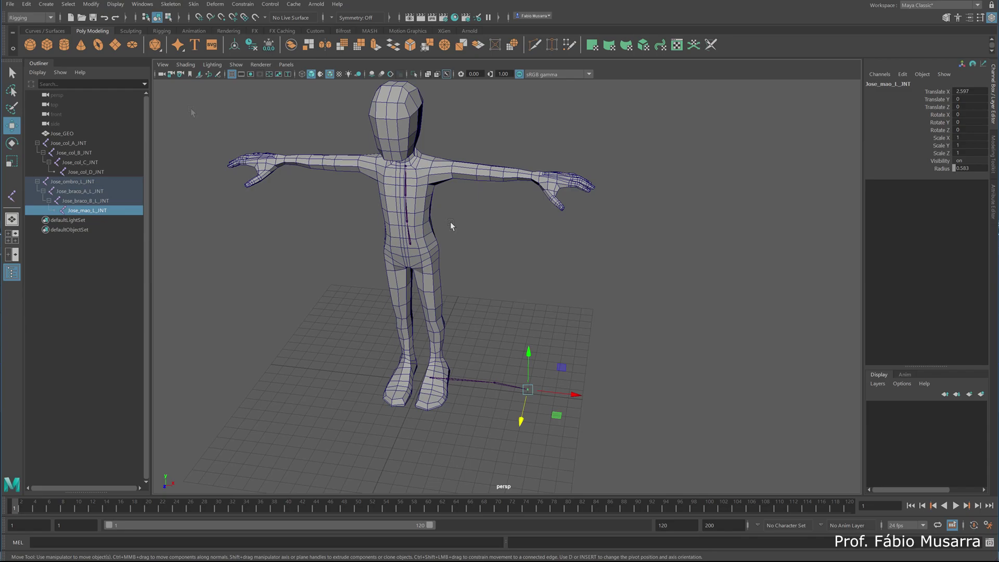
{"action": "left_click", "coordinate": [65, 182]}
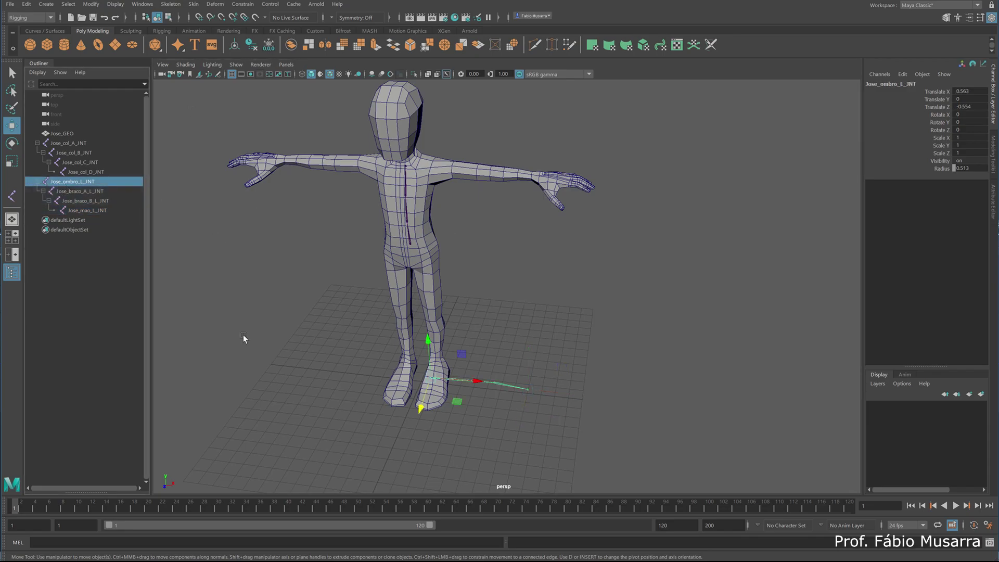
{"action": "left_click", "coordinate": [430, 305]}
{"action": "key", "text": "ctrl+z"}
{"action": "key", "text": "space"}
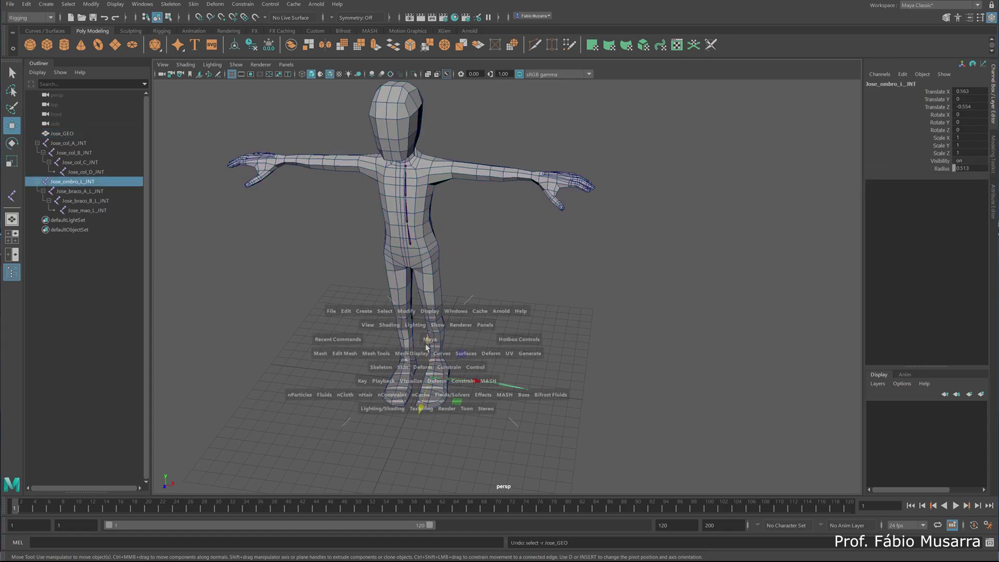
{"action": "key", "text": "space"}
{"action": "scroll", "coordinate": [390, 341], "scroll_direction": "down", "scroll_amount": 5}
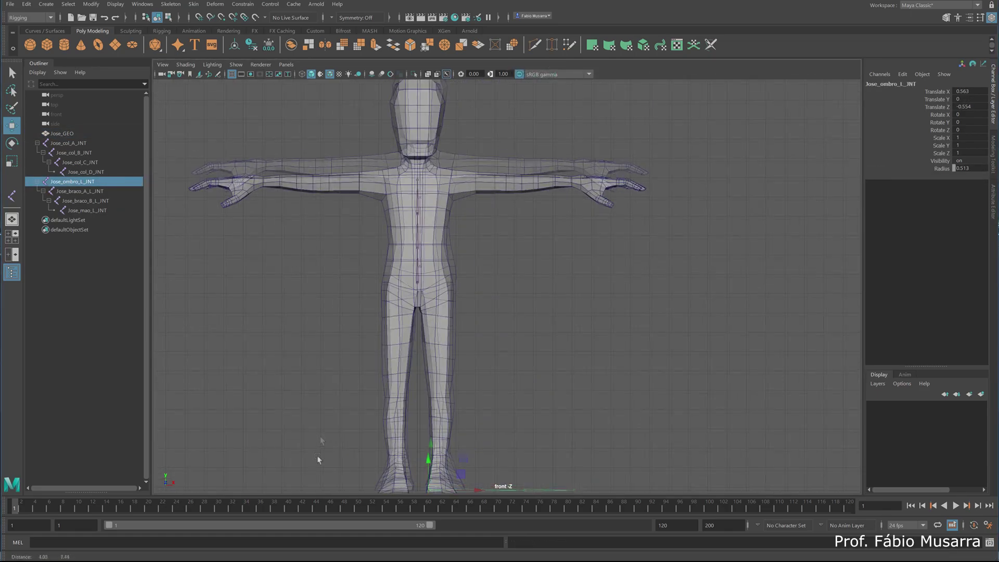
{"action": "right_click_drag", "start_coordinate": [315, 407], "coordinate": [417, 385], "text": "alt"}
{"action": "middle_click_drag", "start_coordinate": [416, 385], "coordinate": [375, 421], "text": "alt"}
{"action": "left_click_drag", "start_coordinate": [393, 420], "coordinate": [372, 144]}
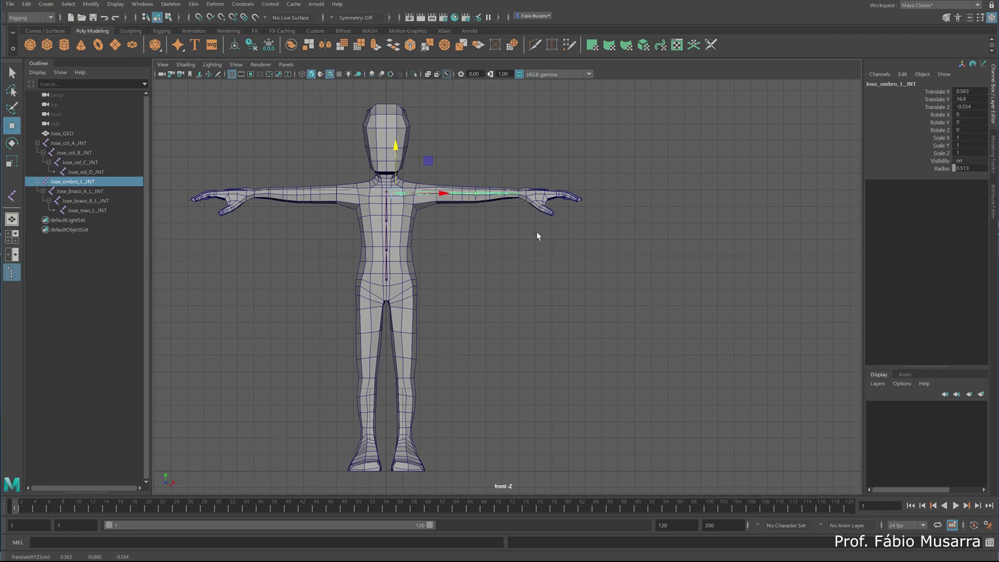
Step: Clear the selection and activate the Create Joints tool with the left hand framed in the top view
{"action": "key", "text": "space"}
{"action": "key", "text": "space"}
{"action": "middle_click_drag", "start_coordinate": [604, 207], "coordinate": [486, 290], "text": "alt"}
{"action": "scroll", "coordinate": [484, 289], "scroll_direction": "up", "scroll_amount": 6}
{"action": "scroll", "coordinate": [477, 287], "scroll_direction": "down", "scroll_amount": 2}
{"action": "key", "text": "space"}
{"action": "key", "text": "space"}
{"action": "scroll", "coordinate": [437, 194], "scroll_direction": "up", "scroll_amount": 3}
{"action": "middle_click_drag", "start_coordinate": [483, 204], "coordinate": [332, 245], "text": "alt"}
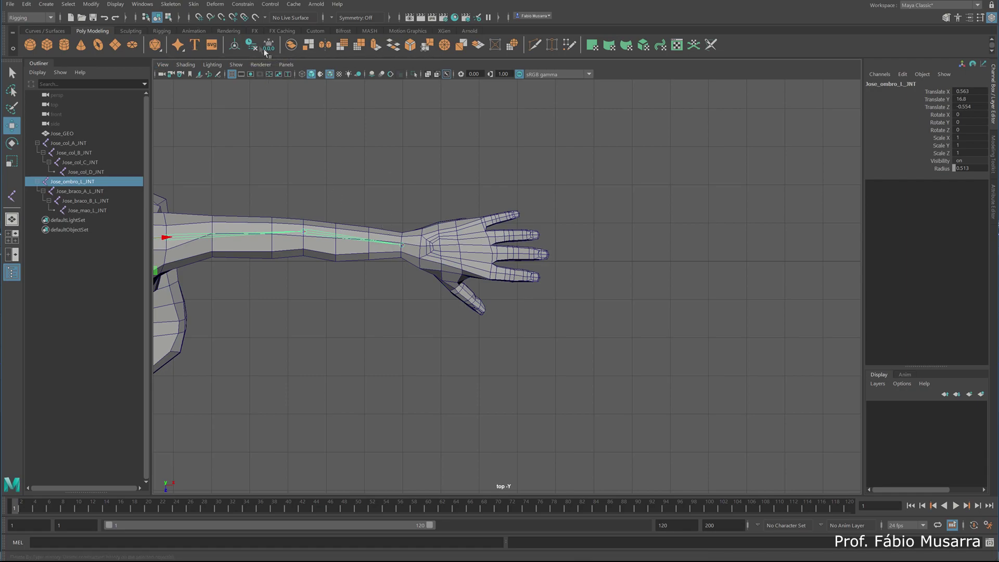
{"action": "left_click", "coordinate": [285, 301]}
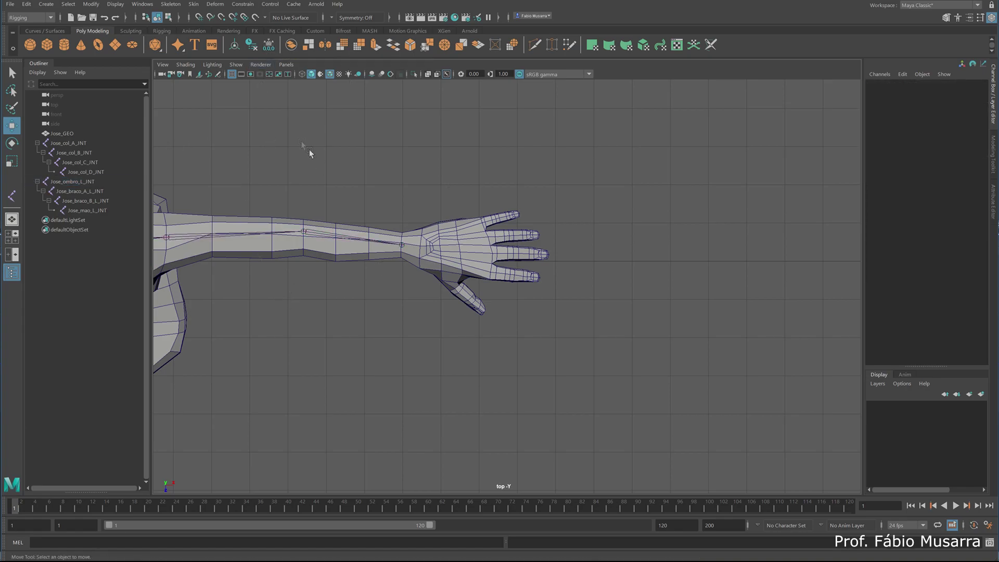
{"action": "left_click", "coordinate": [165, 5]}
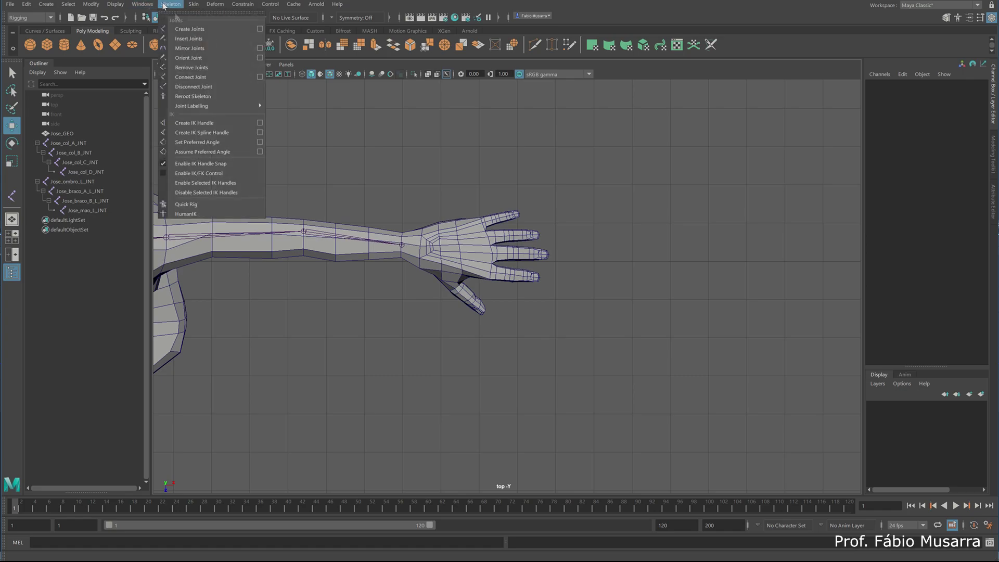
{"action": "left_click", "coordinate": [186, 29]}
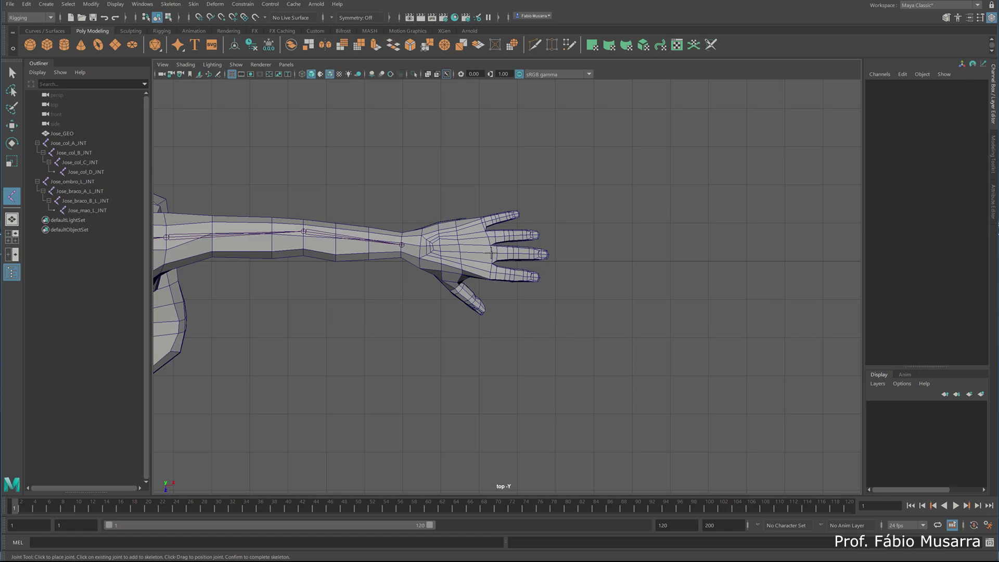
{"action": "left_click", "coordinate": [490, 254]}
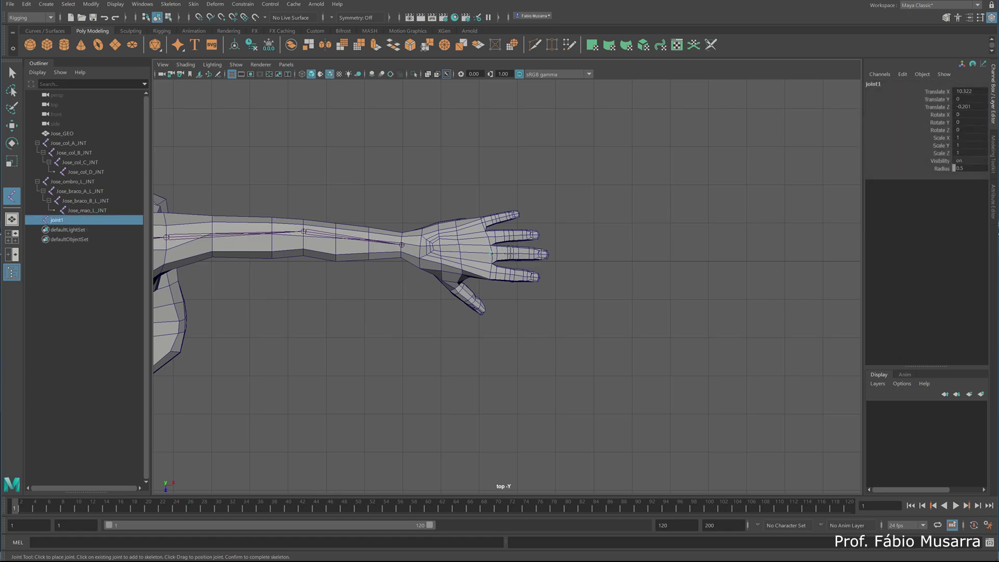
{"action": "left_click", "coordinate": [510, 253]}
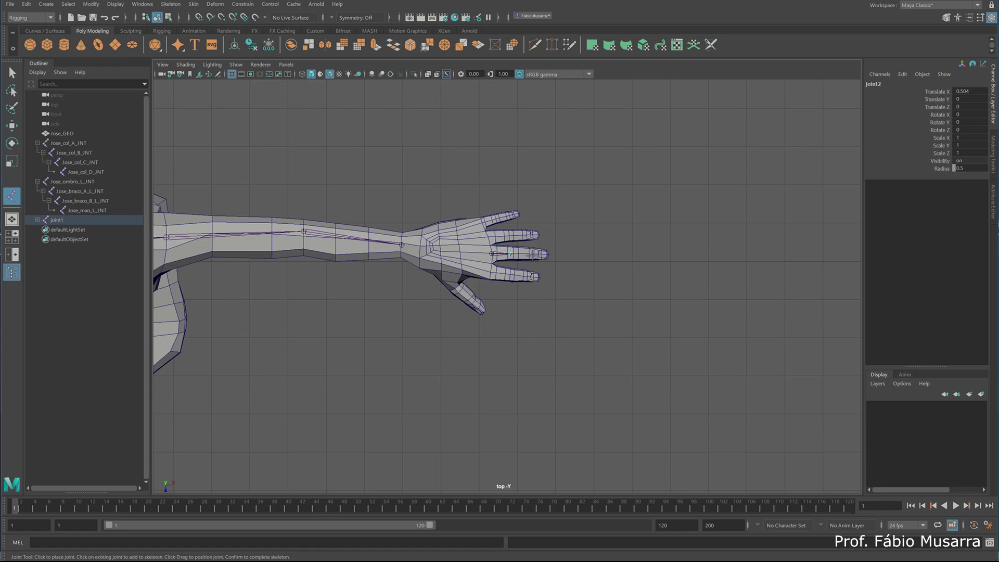
{"action": "left_click", "coordinate": [528, 253]}
{"action": "left_click", "coordinate": [545, 254]}
{"action": "key", "text": "ctrl+z"}
{"action": "key", "text": "ctrl+z"}
{"action": "key", "text": "ctrl+z"}
{"action": "key", "text": "ctrl+z"}
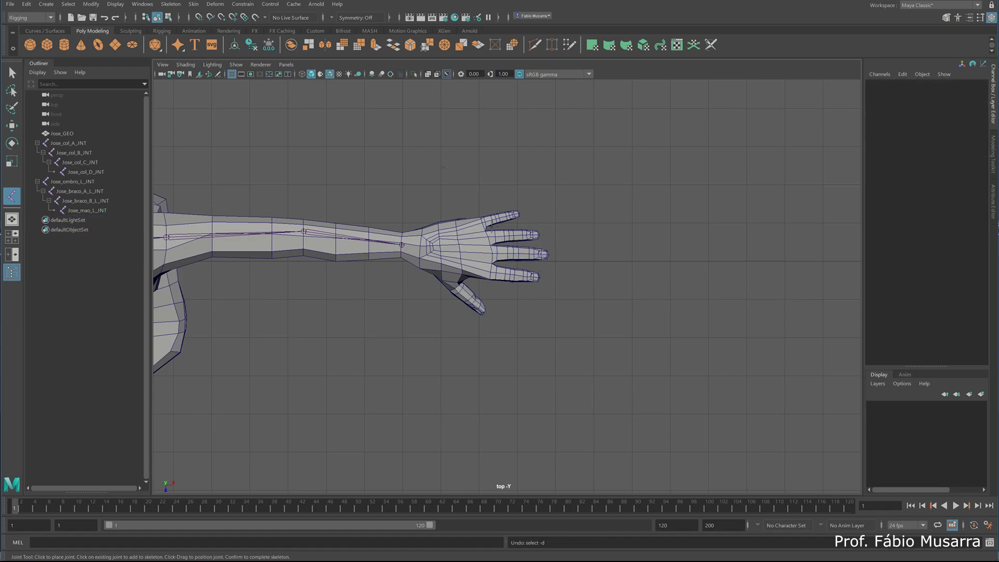
Step: Turn on grid snapping and create a straight chain of four joints spaced 1 unit apart beside the left hand in the top view
{"action": "left_click", "coordinate": [200, 19]}
{"action": "left_click", "coordinate": [479, 184]}
{"action": "left_click", "coordinate": [517, 184]}
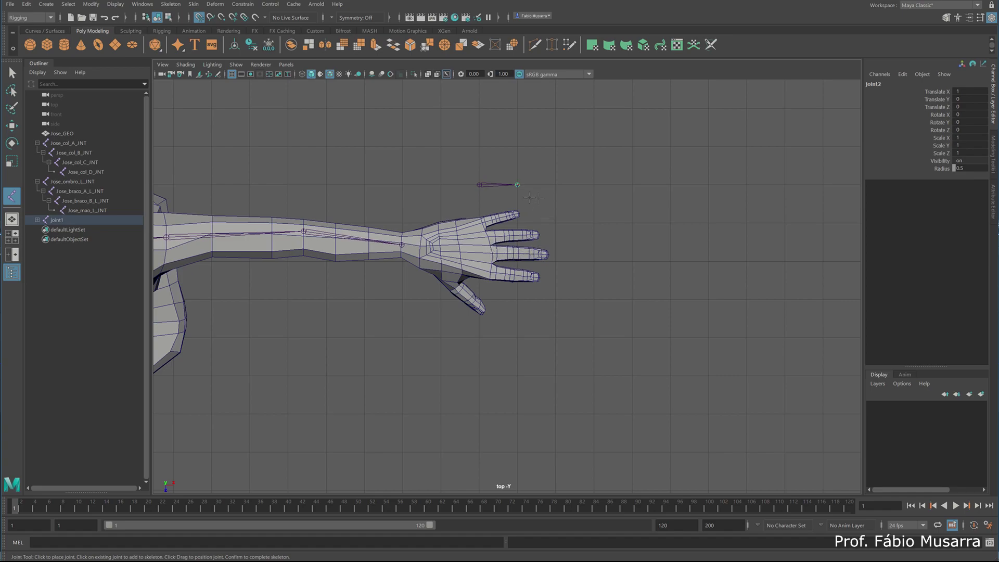
{"action": "left_click", "coordinate": [555, 184]}
{"action": "left_click", "coordinate": [594, 184]}
{"action": "key", "text": "Return"}
{"action": "key", "text": "w"}
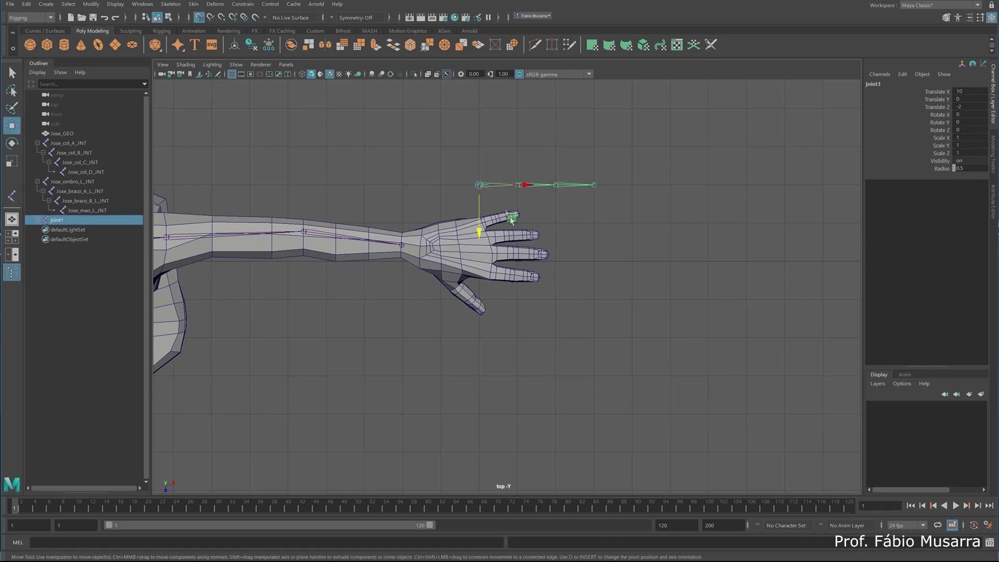
Step: Move the new chain's root to the middle finger's base, about X 10.28 and Z -0.22, and rotate it about -2° in Y
{"action": "left_click_drag", "start_coordinate": [483, 202], "coordinate": [495, 245]}
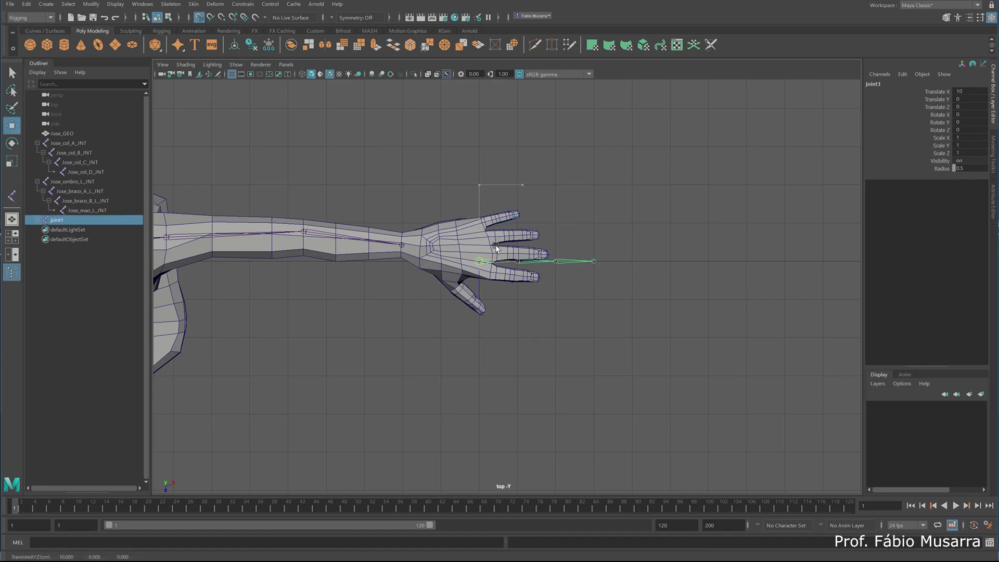
{"action": "left_click_drag", "start_coordinate": [474, 259], "coordinate": [490, 252]}
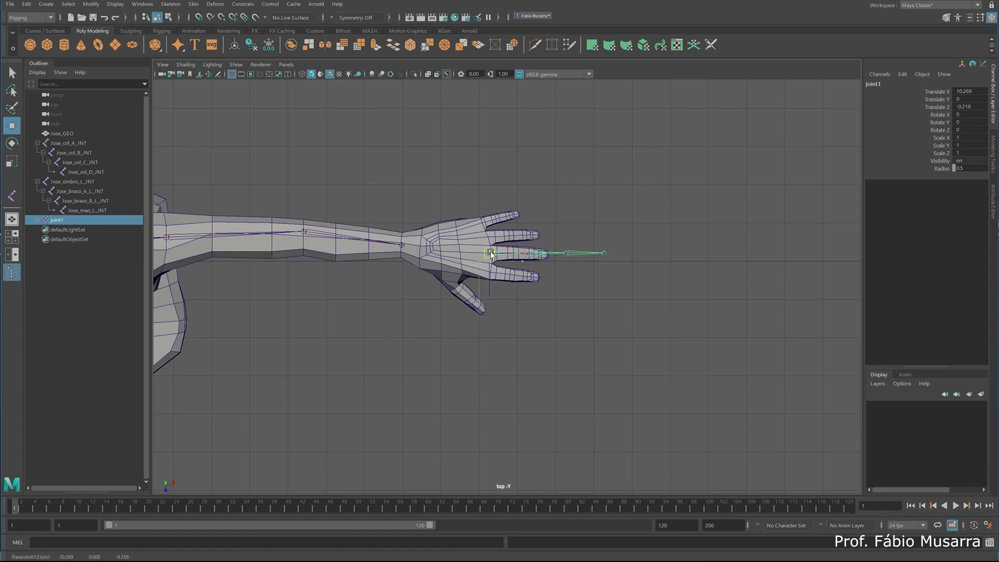
{"action": "scroll", "coordinate": [491, 252], "scroll_direction": "up", "scroll_amount": 2}
{"action": "scroll", "coordinate": [490, 251], "scroll_direction": "up", "scroll_amount": 6}
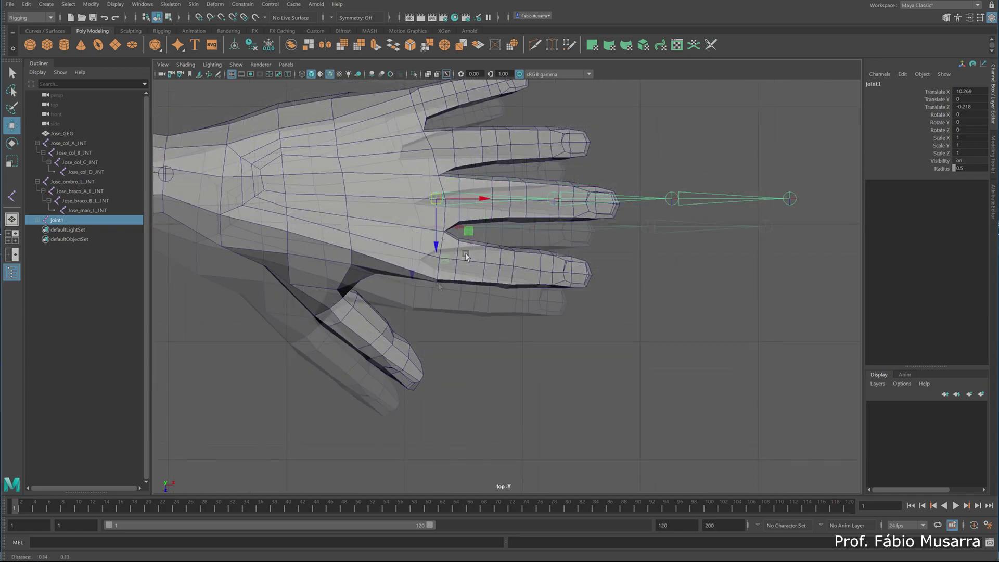
{"action": "key", "text": "e"}
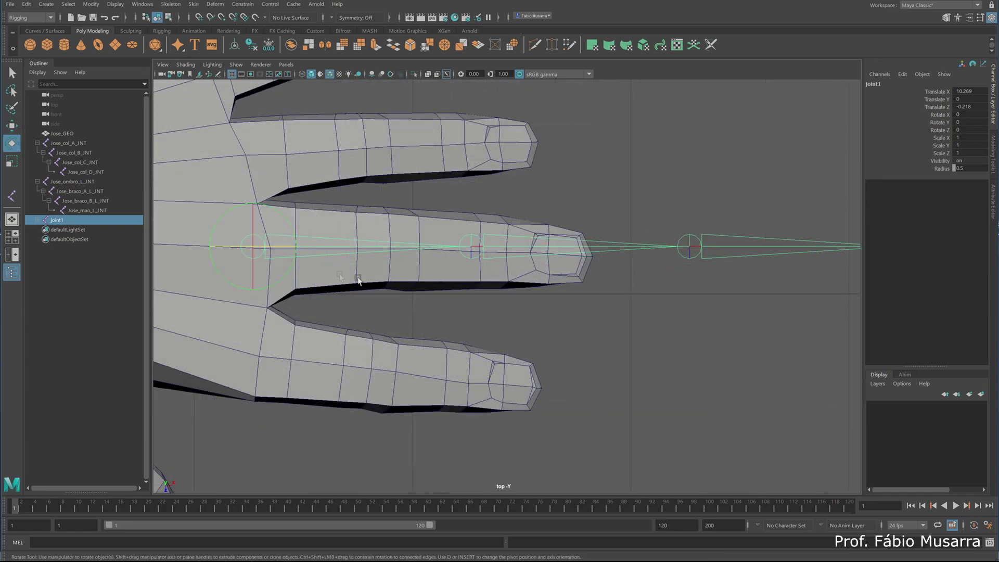
{"action": "left_click_drag", "start_coordinate": [287, 273], "coordinate": [216, 274]}
{"action": "key", "text": "w"}
{"action": "key", "text": "e"}
{"action": "key", "text": "w"}
{"action": "left_click_drag", "start_coordinate": [186, 243], "coordinate": [255, 248]}
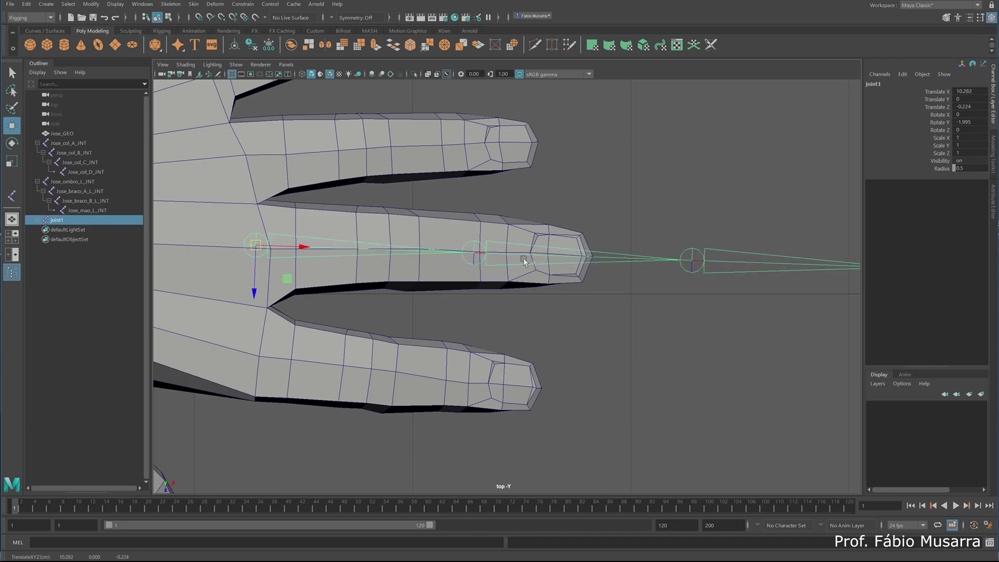
Step: Slide joint2, joint3 and joint4 along X to the middle finger's knuckles and tip, with Translate X about 0.619, 0.446 and 0.431
{"action": "left_click", "coordinate": [542, 263]}
{"action": "left_click", "coordinate": [597, 261]}
{"action": "left_click_drag", "start_coordinate": [522, 253], "coordinate": [438, 249]}
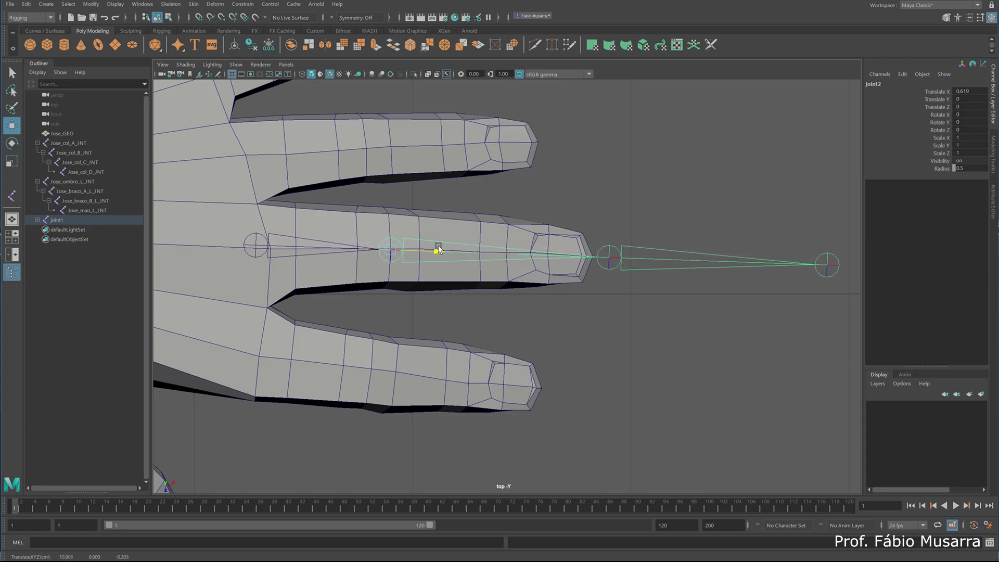
{"action": "left_click", "coordinate": [638, 256]}
{"action": "left_click_drag", "start_coordinate": [658, 257], "coordinate": [537, 245]}
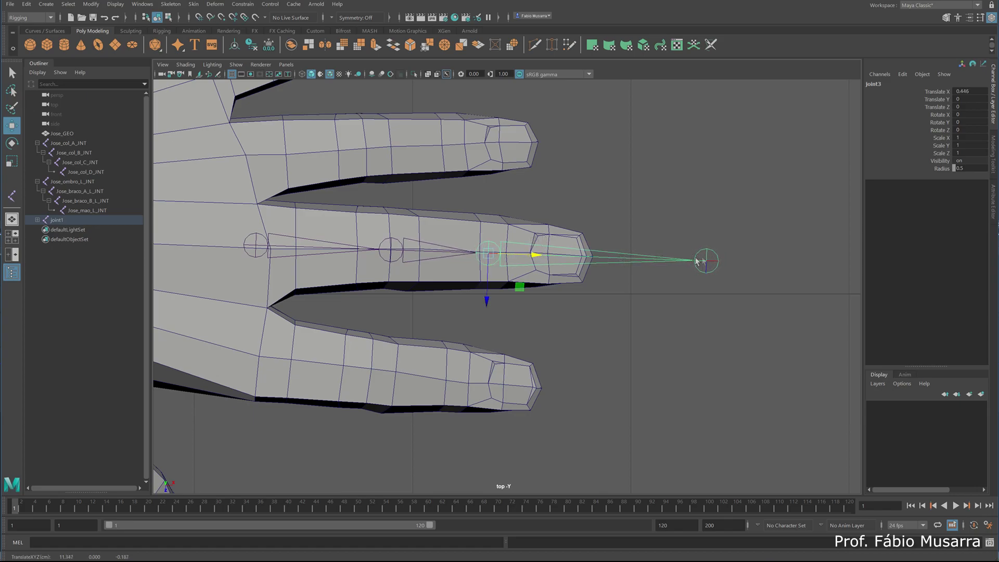
{"action": "left_click", "coordinate": [714, 262]}
{"action": "left_click", "coordinate": [719, 260]}
{"action": "left_click_drag", "start_coordinate": [738, 262], "coordinate": [616, 260]}
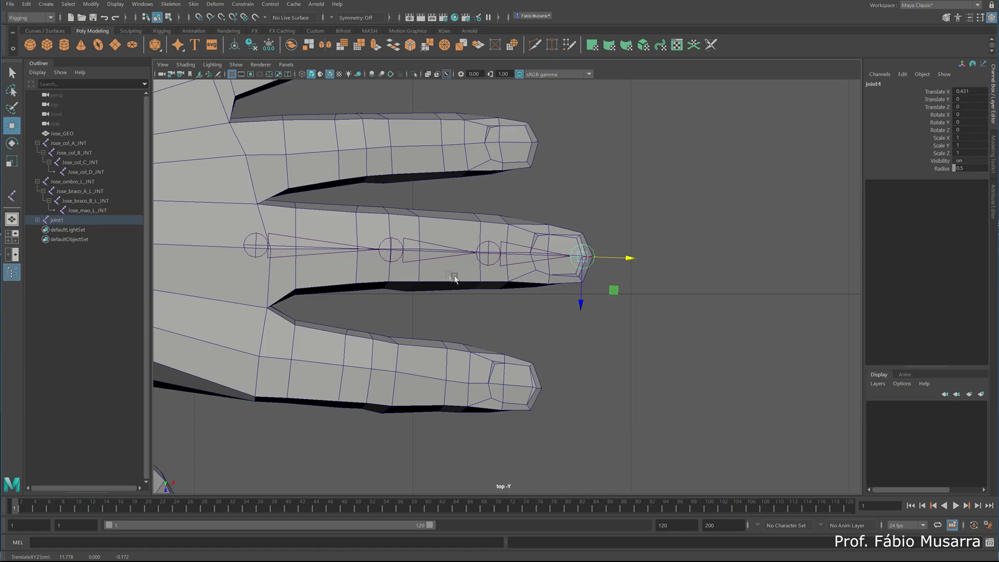
{"action": "scroll", "coordinate": [406, 306], "scroll_direction": "down", "scroll_amount": 5}
{"action": "scroll", "coordinate": [407, 302], "scroll_direction": "up", "scroll_amount": 5}
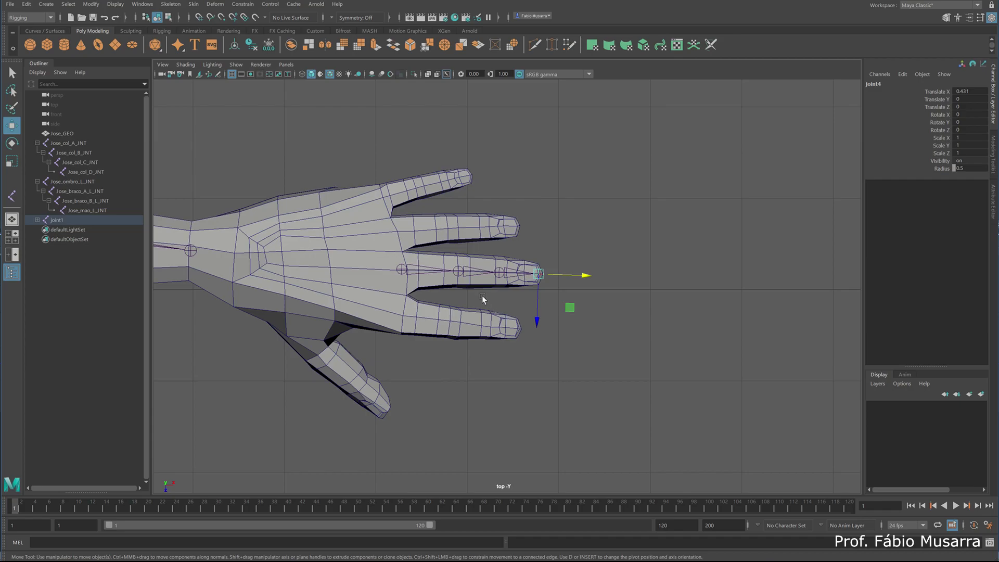
Step: Select the finger chain's root joint1 and raise it into the hand in the front view, Translate Y about 16.83
{"action": "key", "text": "space"}
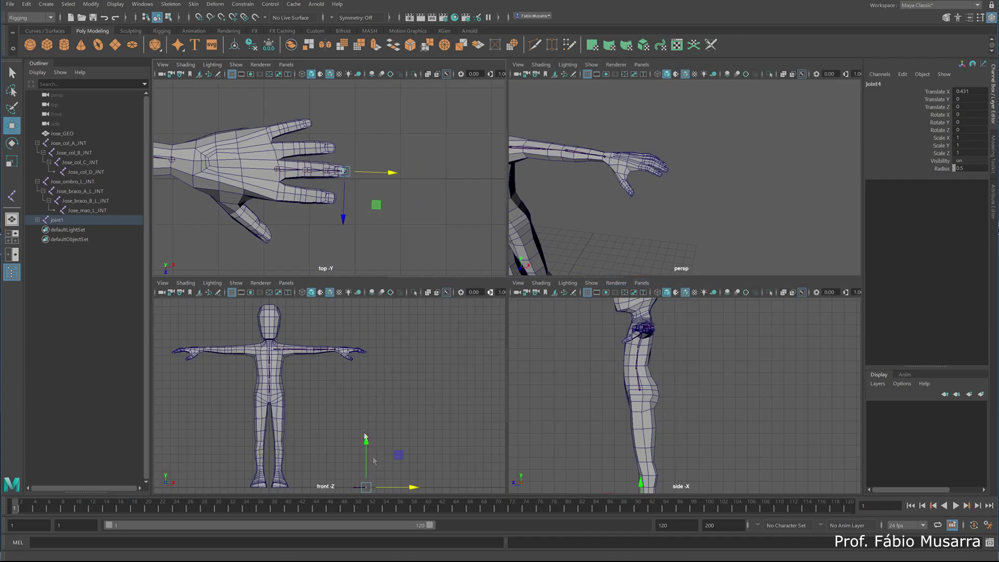
{"action": "left_click", "coordinate": [277, 170]}
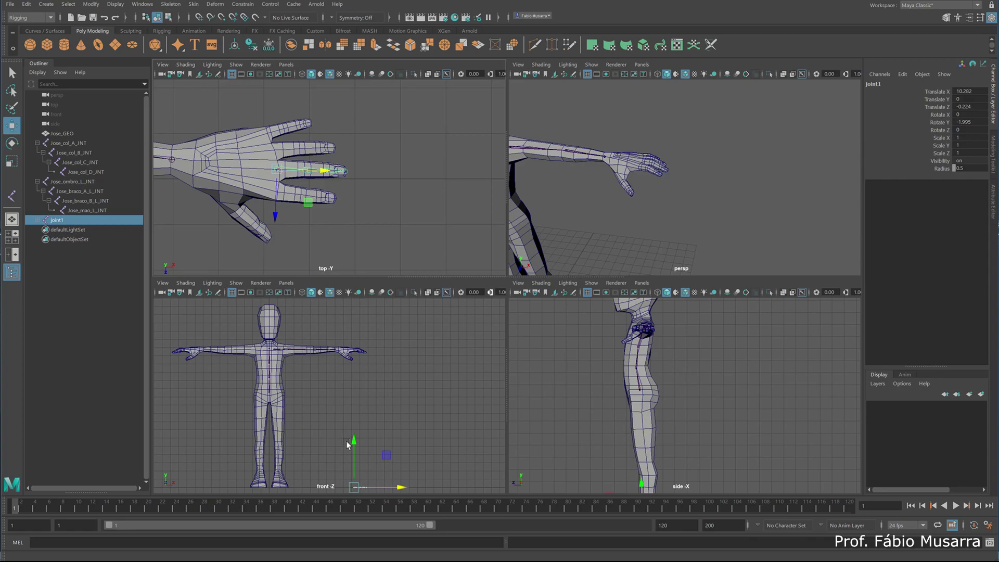
{"action": "left_click_drag", "start_coordinate": [348, 445], "coordinate": [348, 333]}
{"action": "key", "text": "space"}
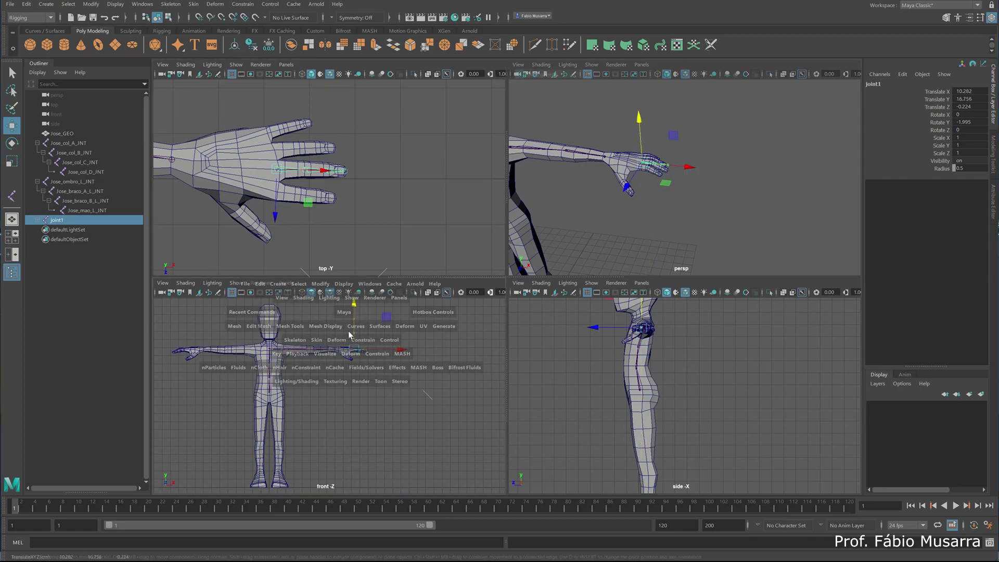
{"action": "key", "text": "space"}
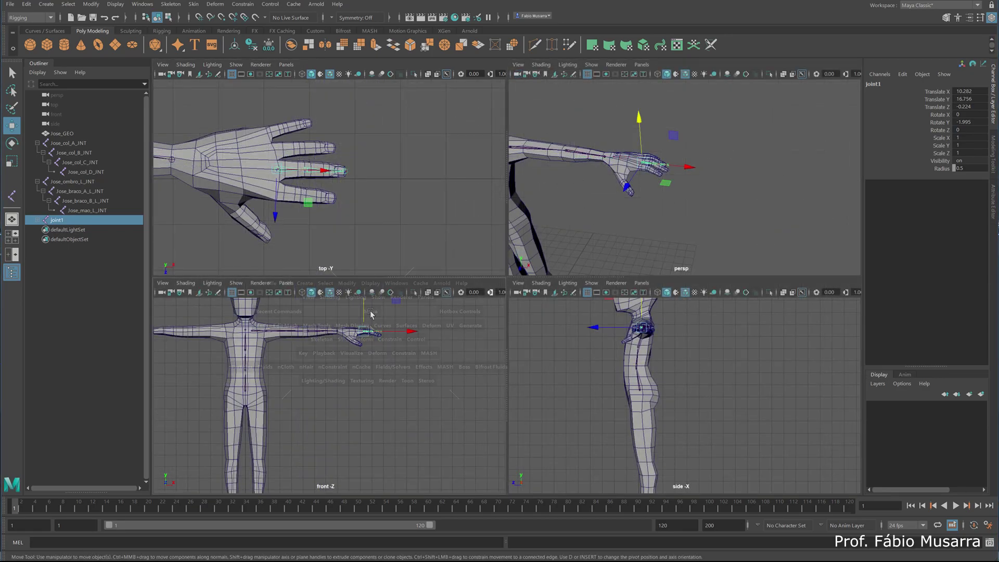
{"action": "key", "text": "space"}
{"action": "middle_click_drag", "start_coordinate": [493, 264], "coordinate": [308, 396], "text": "alt"}
{"action": "right_click_drag", "start_coordinate": [308, 397], "coordinate": [384, 341], "text": "alt"}
{"action": "middle_click_drag", "start_coordinate": [296, 335], "coordinate": [443, 334], "text": "alt"}
{"action": "right_click_drag", "start_coordinate": [391, 335], "coordinate": [433, 336], "text": "alt"}
{"action": "middle_click_drag", "start_coordinate": [324, 333], "coordinate": [500, 322], "text": "alt"}
{"action": "right_click_drag", "start_coordinate": [445, 351], "coordinate": [477, 350], "text": "alt"}
{"action": "left_click_drag", "start_coordinate": [337, 257], "coordinate": [337, 246]}
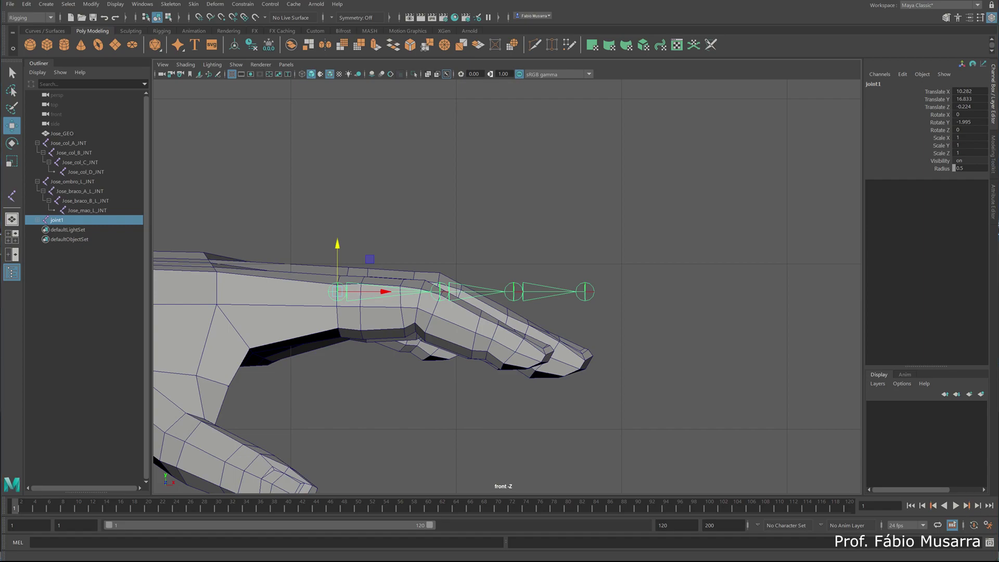
Step: Rotate joint2 of the finger chain about -29.5° in Z so the chain follows the middle finger's downward bend
{"action": "left_click", "coordinate": [474, 285]}
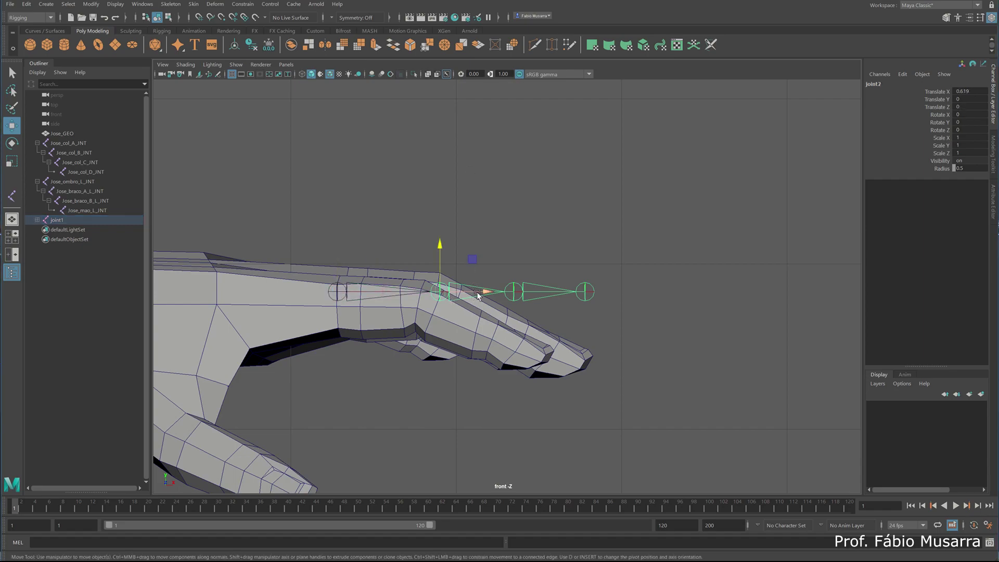
{"action": "key", "text": "e"}
{"action": "left_click_drag", "start_coordinate": [475, 285], "coordinate": [479, 291]}
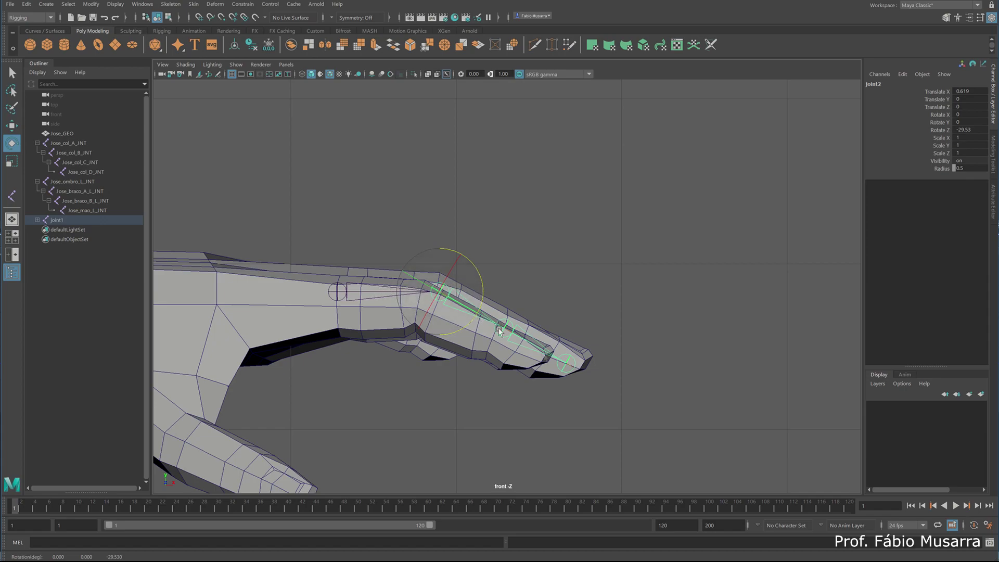
Step: Select joint3 of the middle finger chain and slide it along X toward the last knuckle, to Translate X about 0.521
{"action": "key", "text": "space"}
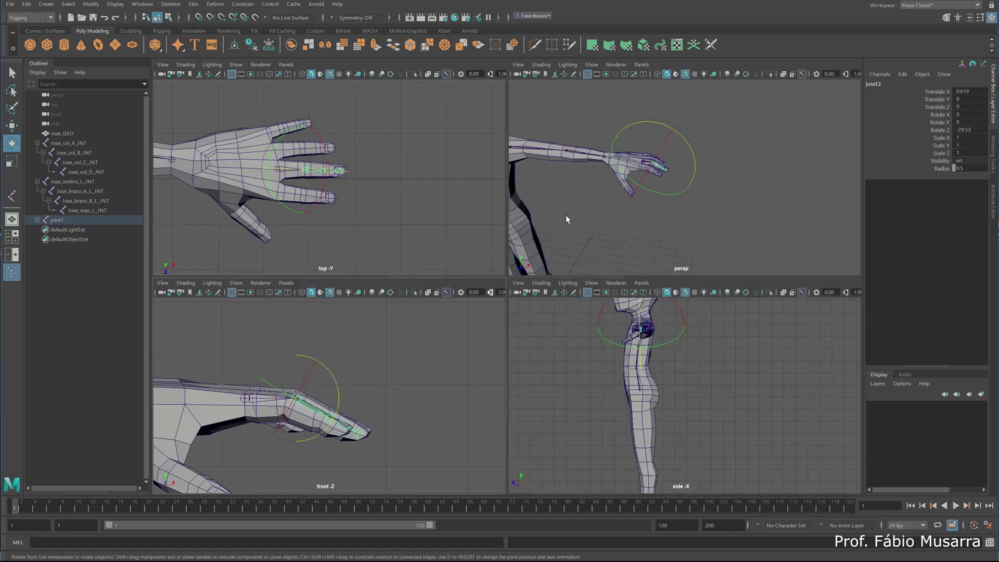
{"action": "key", "text": "w"}
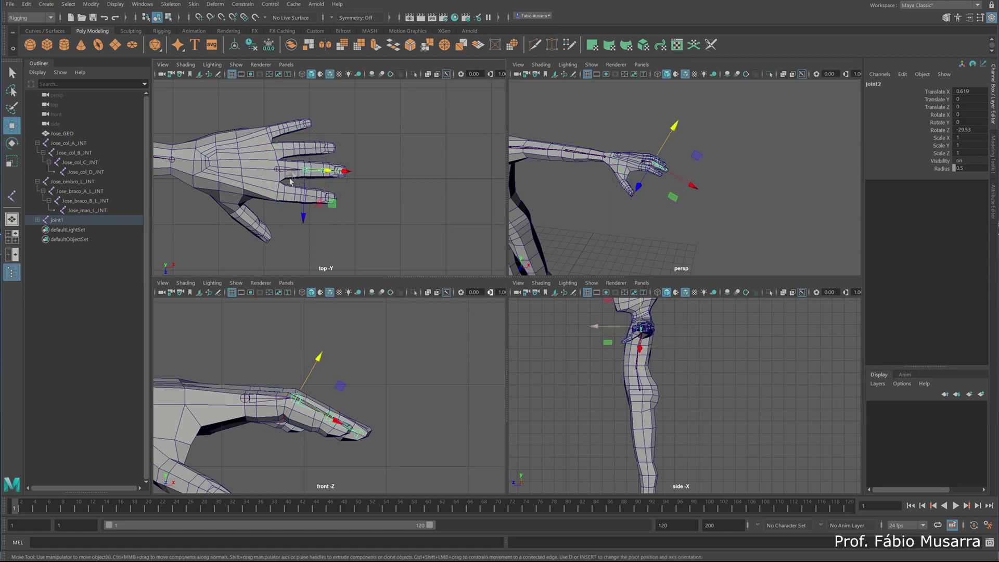
{"action": "left_click", "coordinate": [278, 169]}
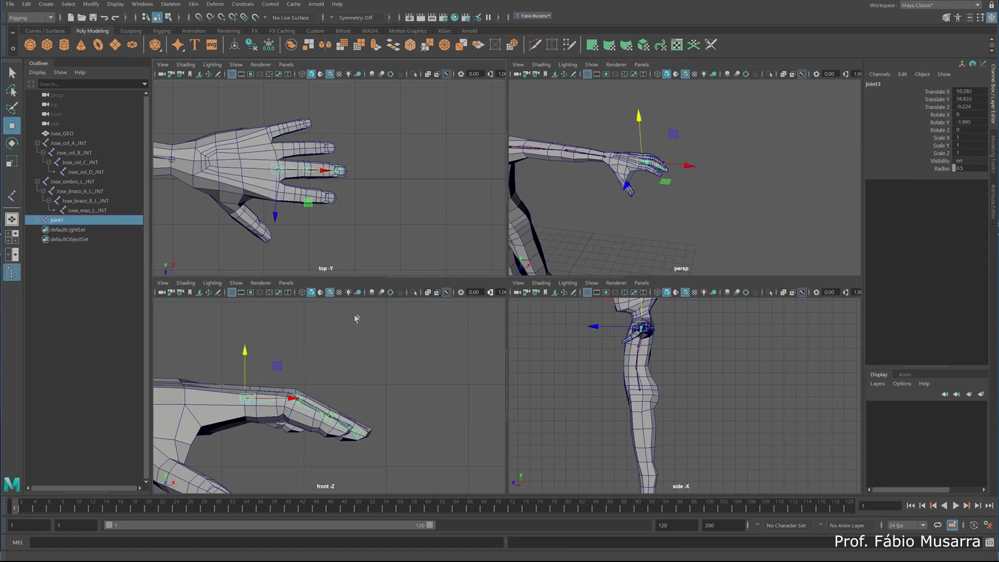
{"action": "scroll", "coordinate": [325, 360], "scroll_direction": "down", "scroll_amount": 5}
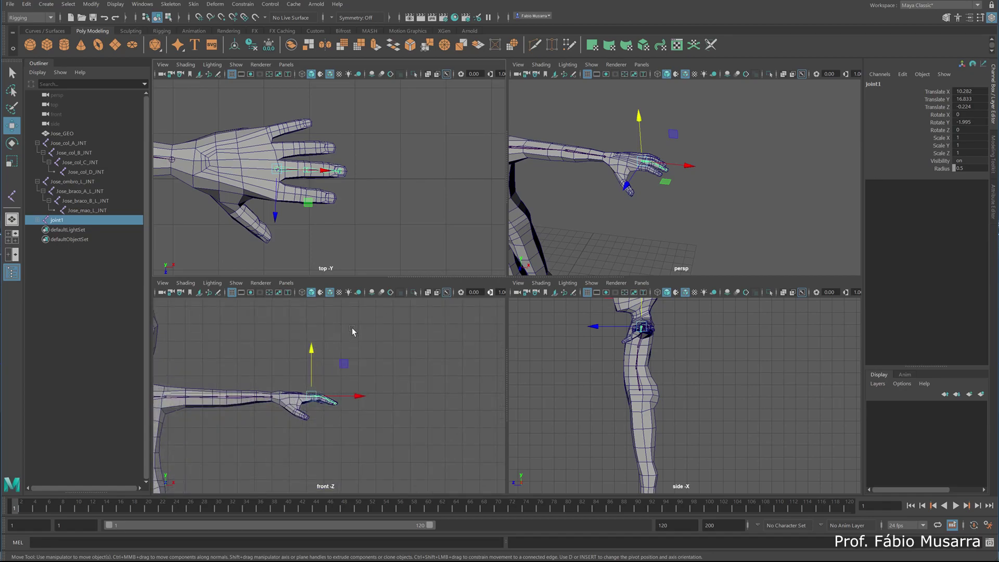
{"action": "scroll", "coordinate": [324, 201], "scroll_direction": "up", "scroll_amount": 5}
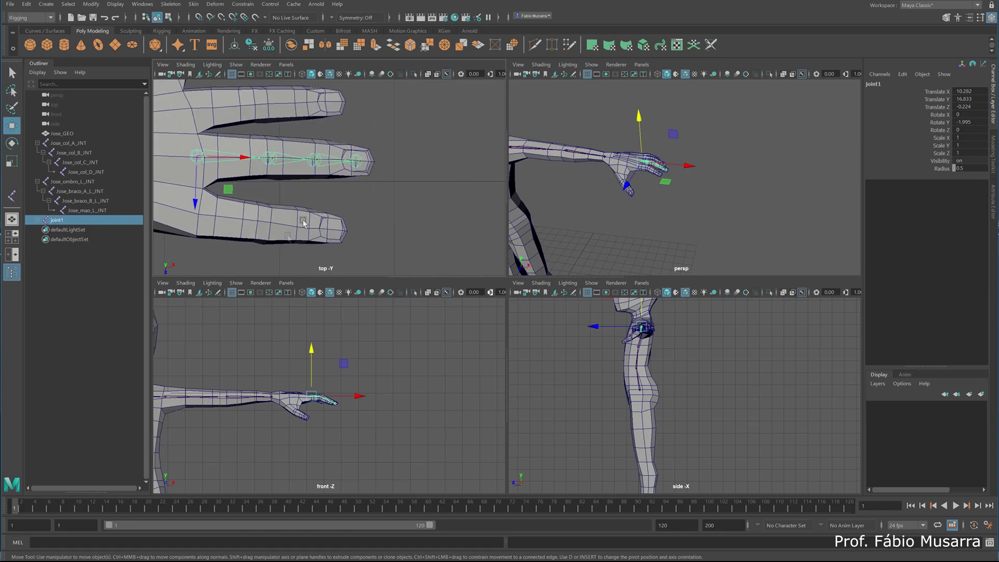
{"action": "scroll", "coordinate": [671, 206], "scroll_direction": "up", "scroll_amount": 5}
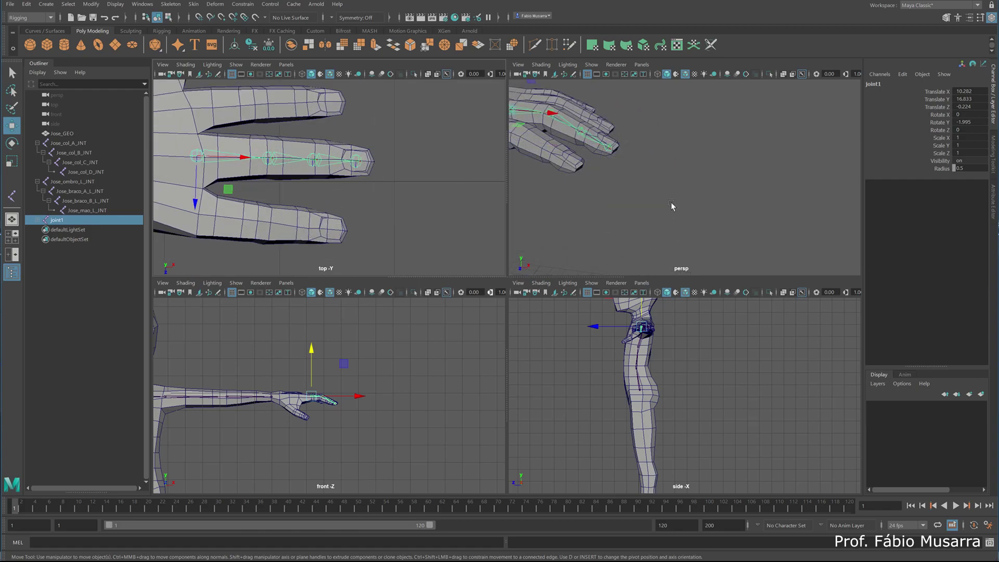
{"action": "scroll", "coordinate": [671, 205], "scroll_direction": "down", "scroll_amount": 3}
{"action": "left_click", "coordinate": [629, 154]}
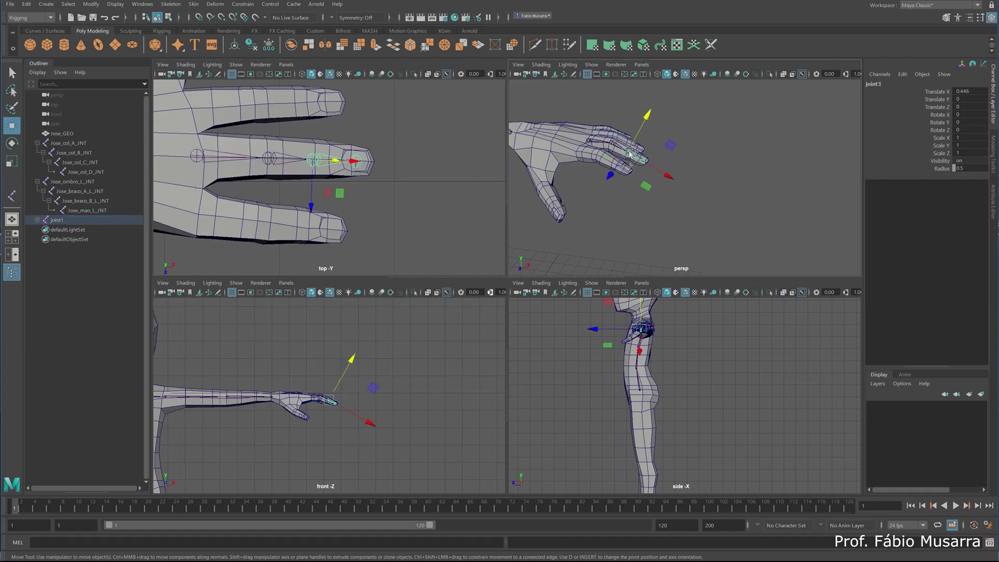
{"action": "scroll", "coordinate": [306, 414], "scroll_direction": "up", "scroll_amount": 3}
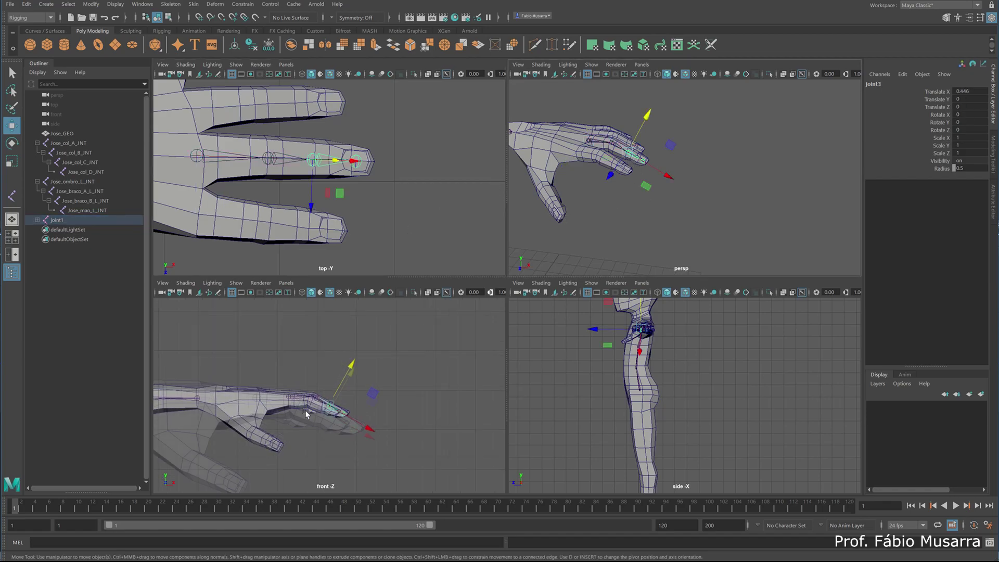
{"action": "scroll", "coordinate": [306, 413], "scroll_direction": "up", "scroll_amount": 3}
{"action": "left_click_drag", "start_coordinate": [367, 456], "coordinate": [378, 461]}
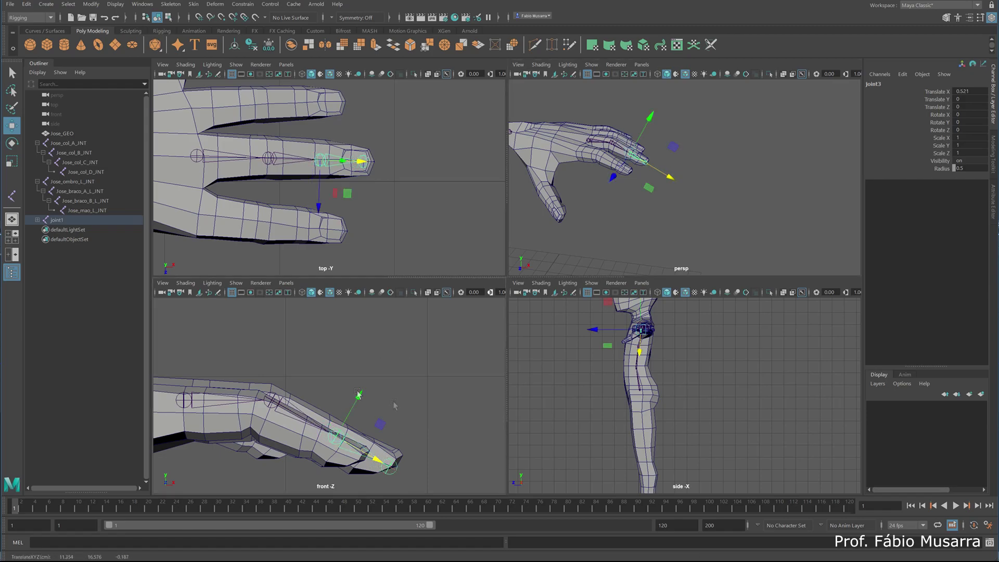
Step: Expand the finger chain's hierarchy and rename its root joint1 as Jose_dedos_L_JNT
{"action": "scroll", "coordinate": [333, 269], "scroll_direction": "down", "scroll_amount": 5}
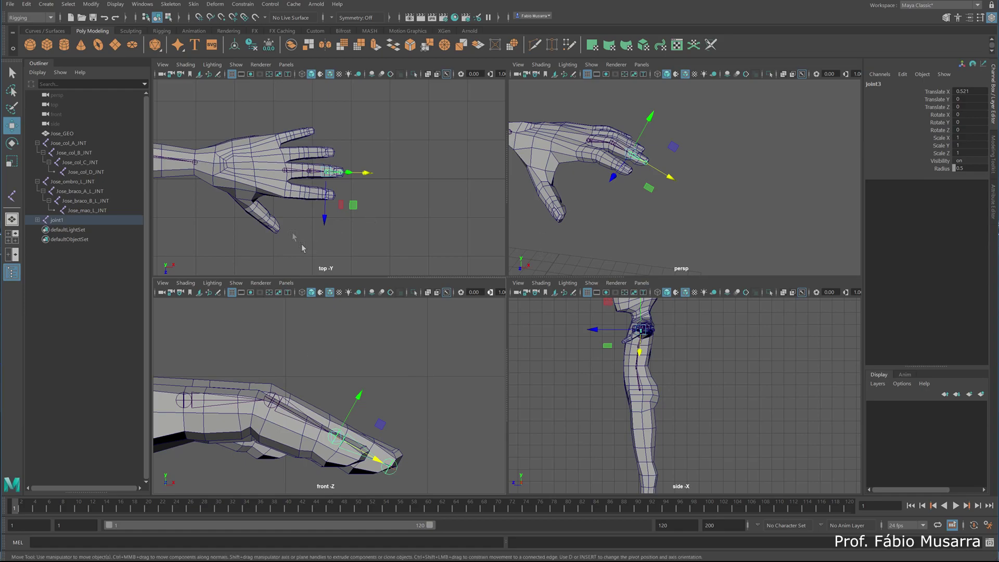
{"action": "key", "text": "space"}
{"action": "middle_click_drag", "start_coordinate": [352, 242], "coordinate": [435, 158], "text": "alt"}
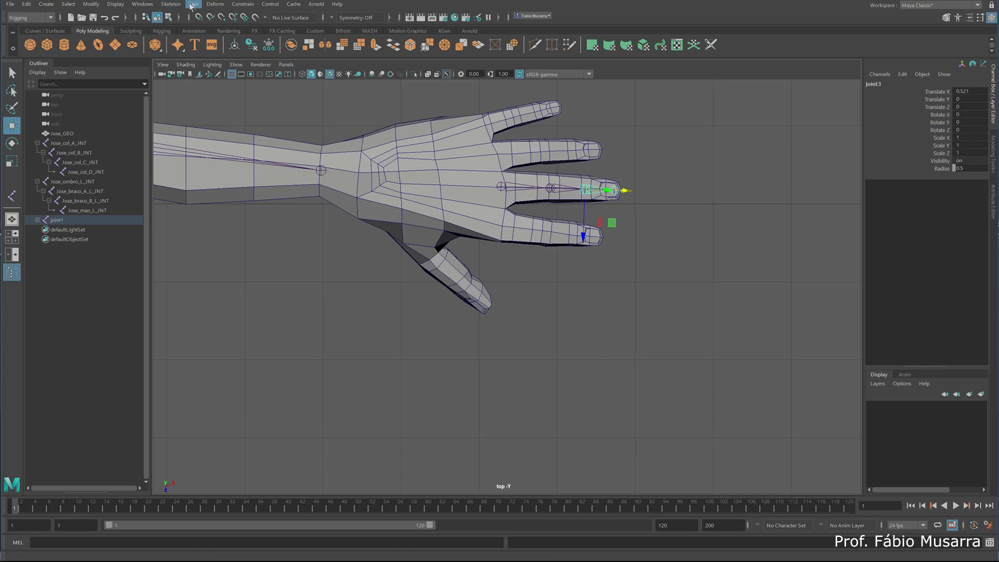
{"action": "left_click", "coordinate": [235, 241]}
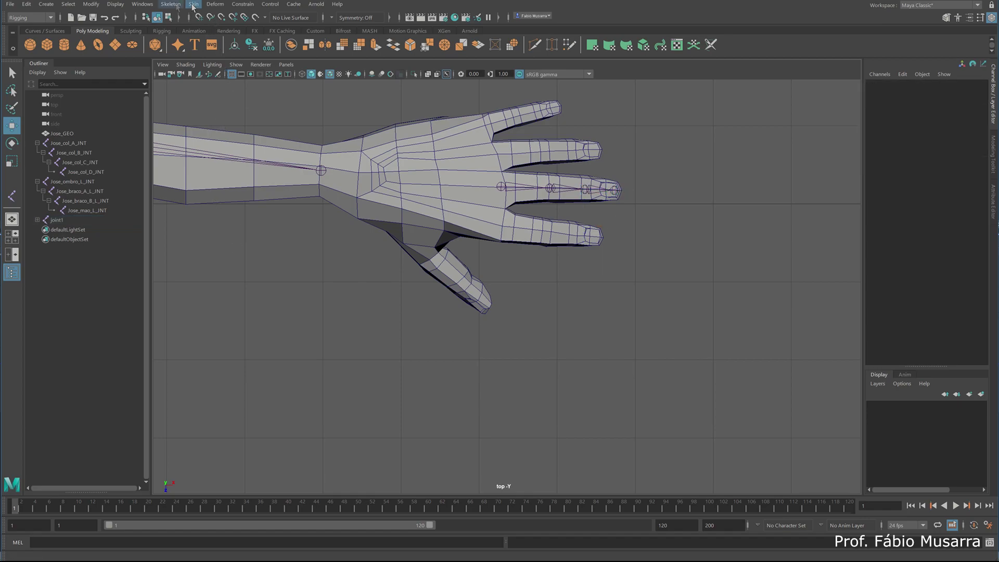
{"action": "left_click", "coordinate": [37, 220]}
{"action": "double_click", "coordinate": [59, 219]}
{"action": "type", "text": "Jose"}
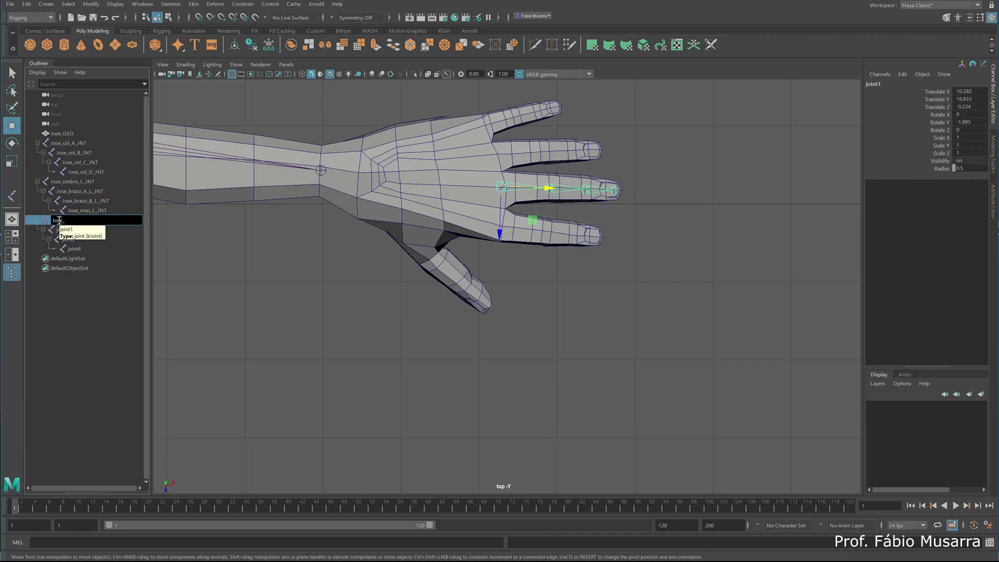
{"action": "type", "text": "_"}
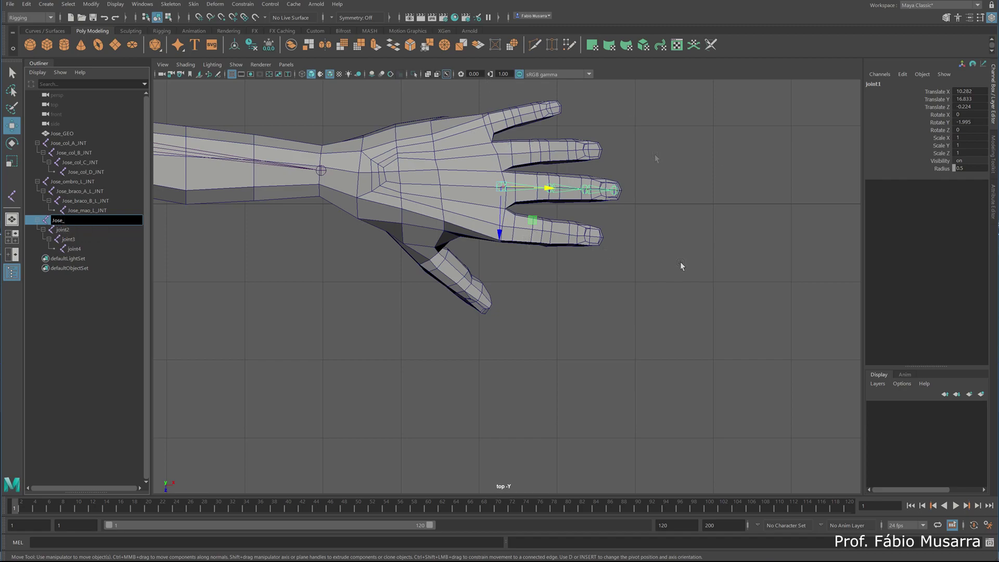
{"action": "type", "text": "dedos_JNT"}
{"action": "key", "text": "Return"}
Step: Rename joint2 as Jose_dedos_L_JNT and the finger chain's root as Jose_dedos_A_L_JNT
{"action": "left_click", "coordinate": [65, 229]}
{"action": "double_click", "coordinate": [66, 229]}
{"action": "type", "text": "Jose_dedos_L_JNT"}
{"action": "key", "text": "Return"}
{"action": "double_click", "coordinate": [78, 220]}
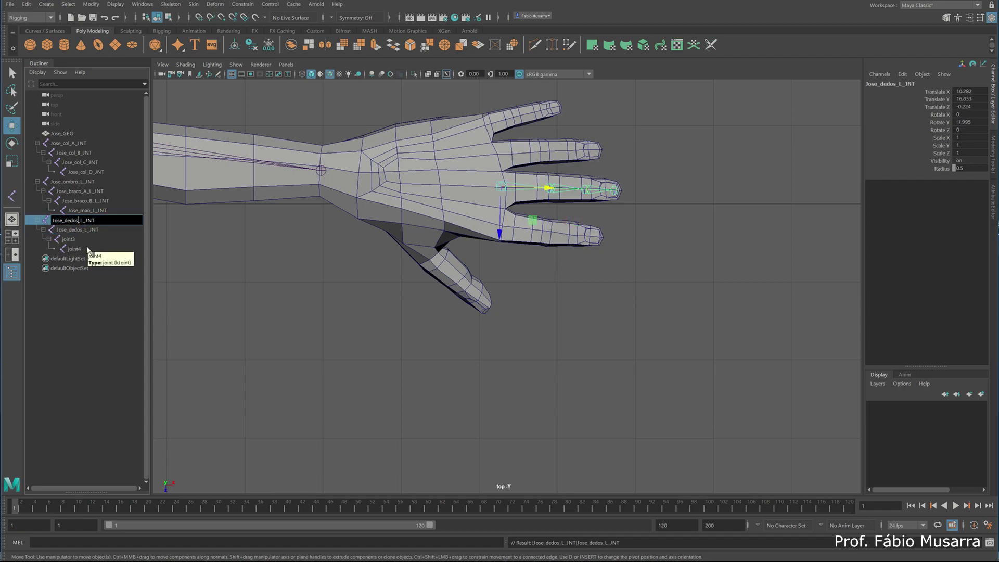
{"action": "type", "text": "_A"}
{"action": "key", "text": "Return"}
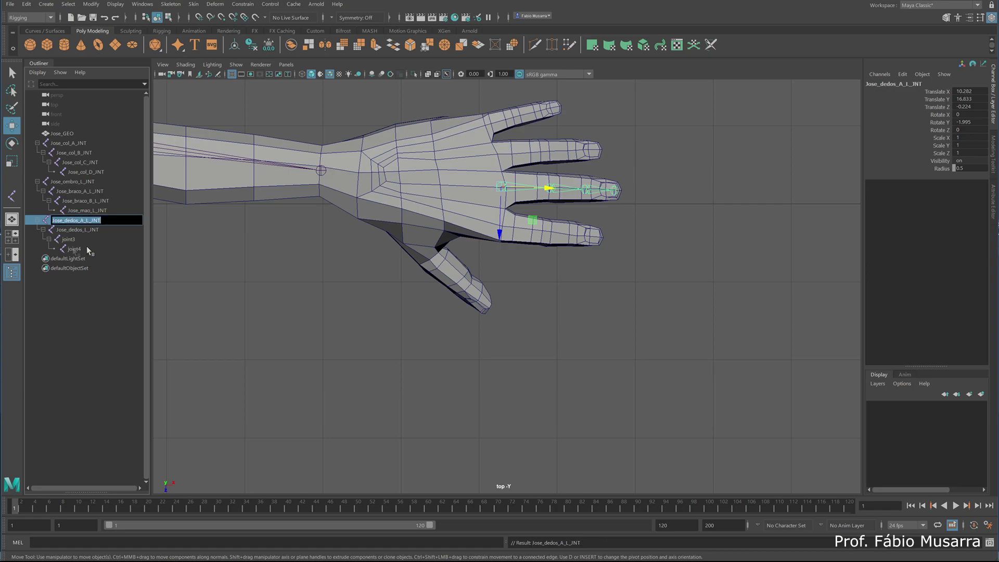
Step: Copy the name of the finger chain's second joint and rename that joint as Jose_dedos_B_L_JNT
{"action": "double_click", "coordinate": [78, 229]}
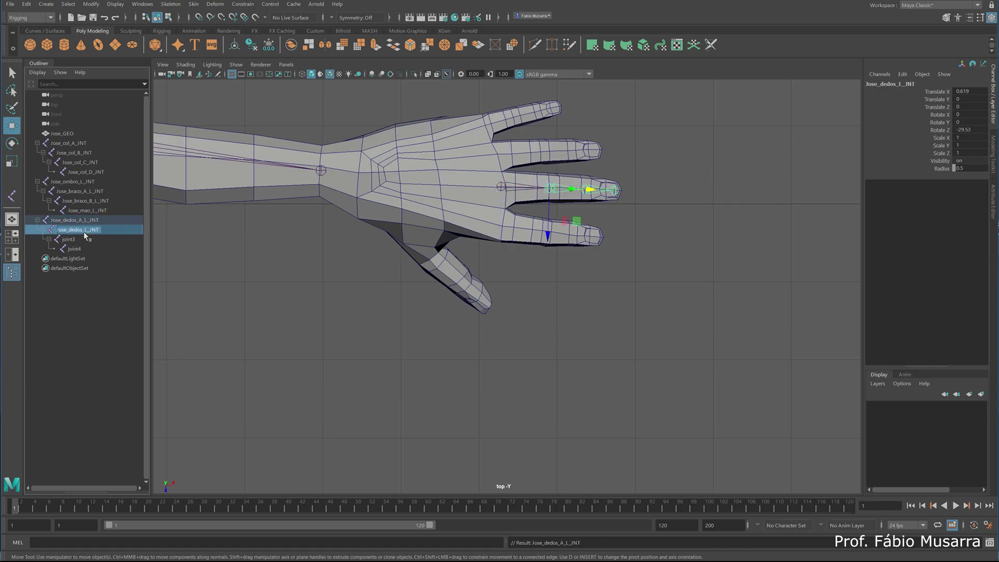
{"action": "double_click", "coordinate": [89, 232]}
{"action": "key", "text": "ctrl+c"}
{"action": "key", "text": "Left"}
{"action": "key", "text": "Left"}
{"action": "key", "text": "Left"}
{"action": "key", "text": "Left"}
{"action": "key", "text": "Left"}
{"action": "key", "text": "Left"}
{"action": "key", "text": "BackSpace"}
{"action": "type", "text": "B"}
{"action": "key", "text": "Return"}
Step: Rename joint3 as Jose_dedos_C_L_JNT, reusing the copied joint name
{"action": "double_click", "coordinate": [72, 240]}
{"action": "key", "text": "ctrl+v"}
{"action": "left_click", "coordinate": [94, 240]}
{"action": "key", "text": "BackSpace"}
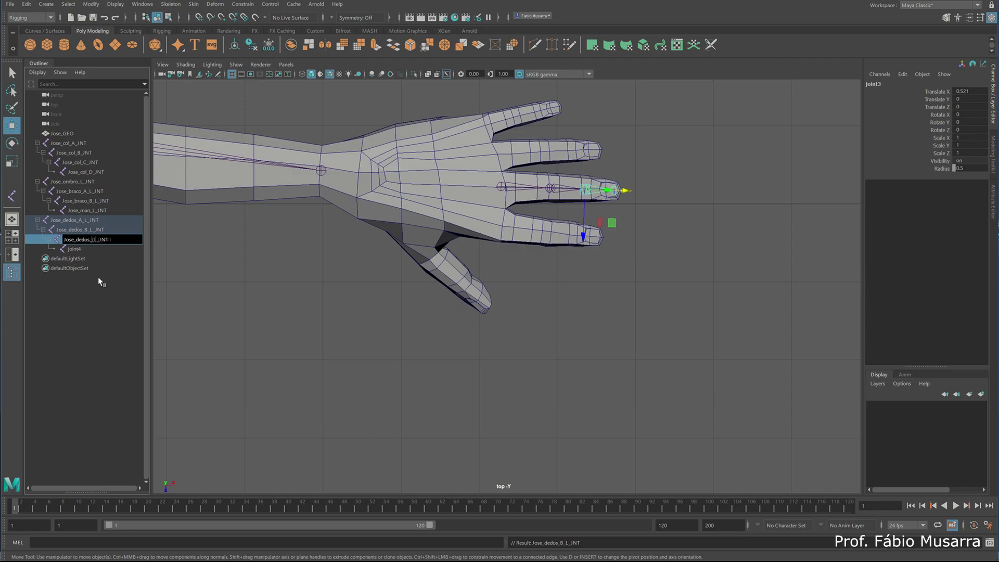
{"action": "type", "text": "C"}
{"action": "key", "text": "Return"}
Step: Rename the fingertip joint4 as Jose_dedos_D_L_JNT, reusing the copied joint name
{"action": "double_click", "coordinate": [76, 249]}
{"action": "key", "text": "ctrl+v"}
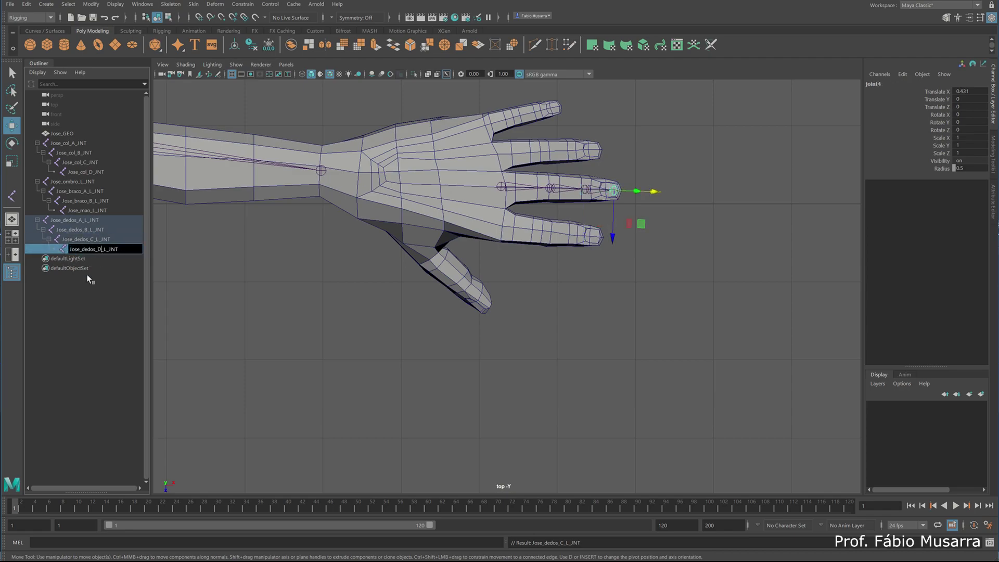
{"action": "type", "text": "D"}
{"action": "key", "text": "Return"}
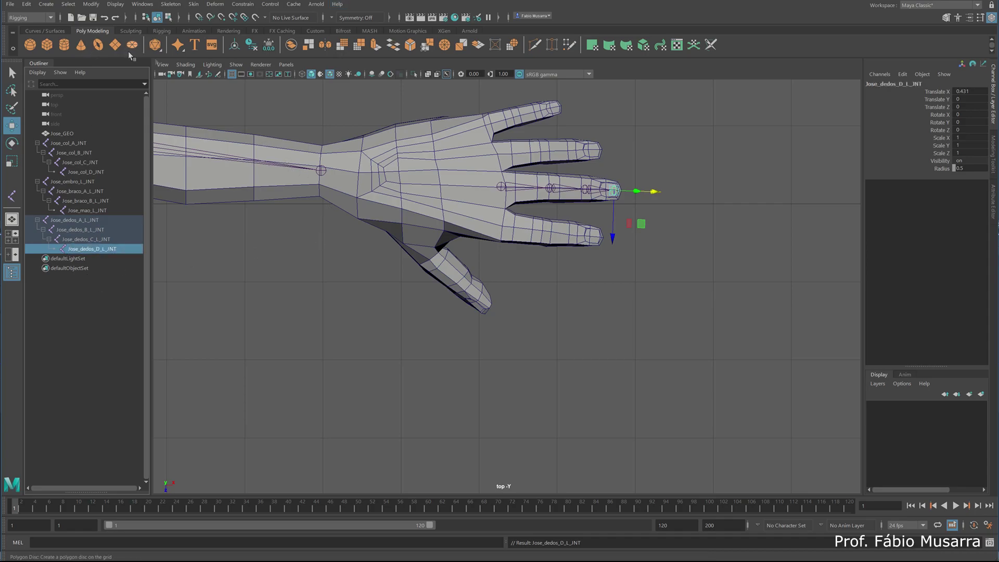
Step: Create a four-joint chain in the top view from the palm near the wrist through the thumb's knuckles to its tip
{"action": "left_click", "coordinate": [249, 241]}
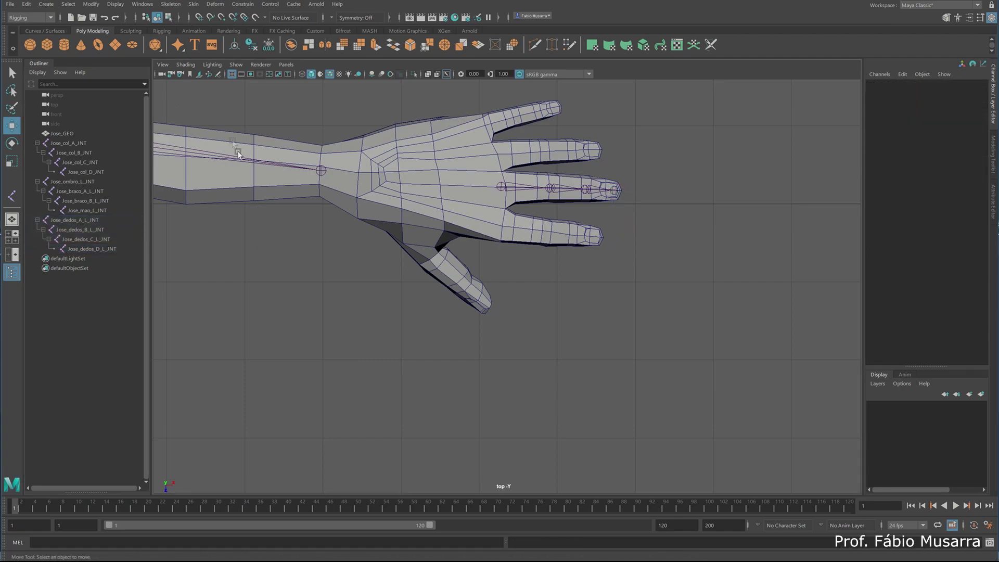
{"action": "left_click", "coordinate": [171, 5]}
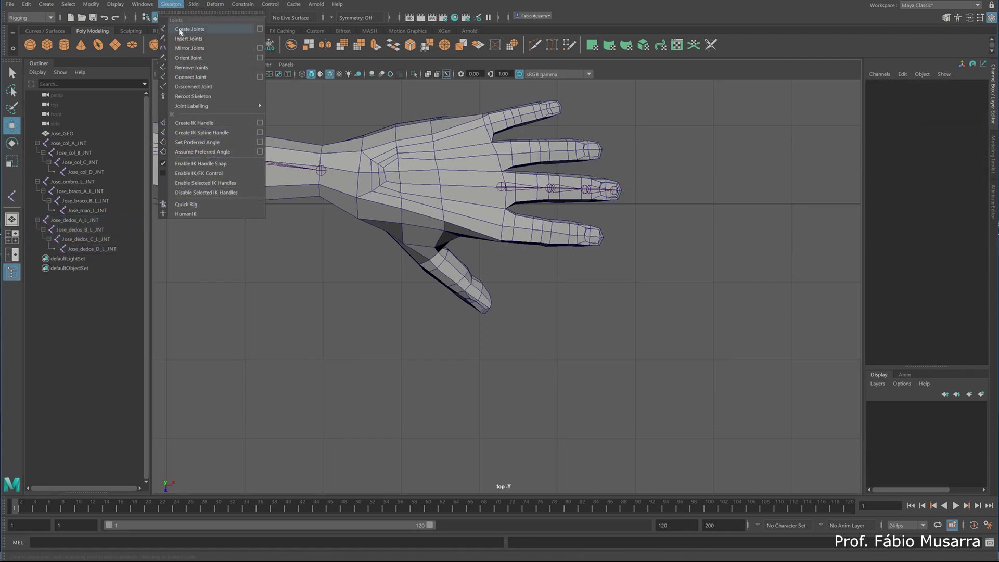
{"action": "left_click", "coordinate": [179, 30]}
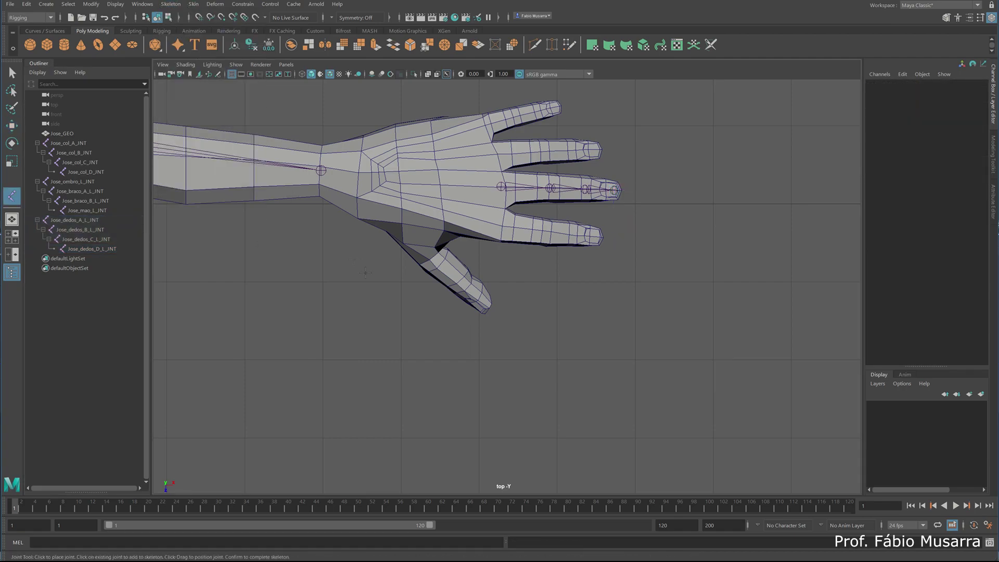
{"action": "left_click", "coordinate": [365, 199]}
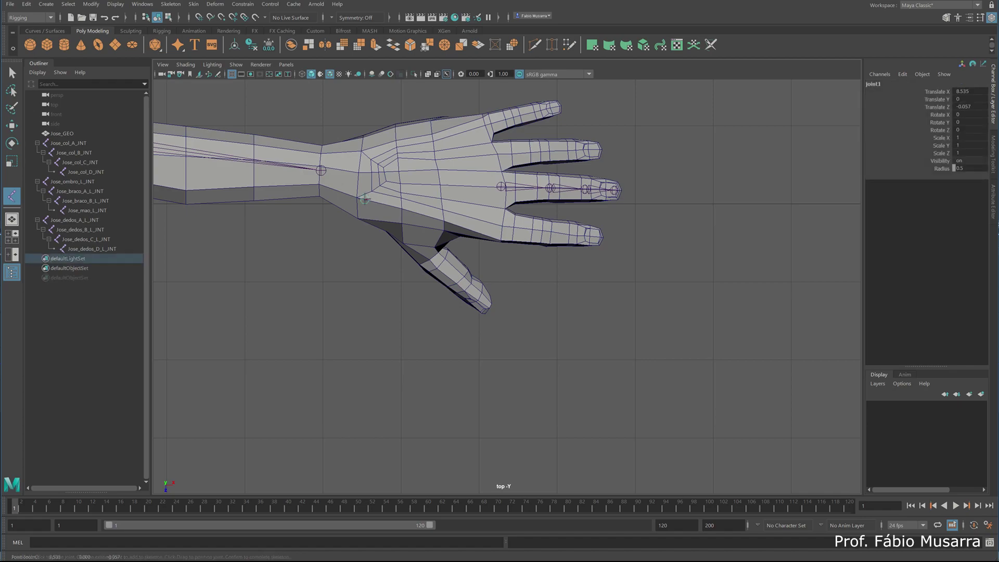
{"action": "left_click", "coordinate": [434, 254]}
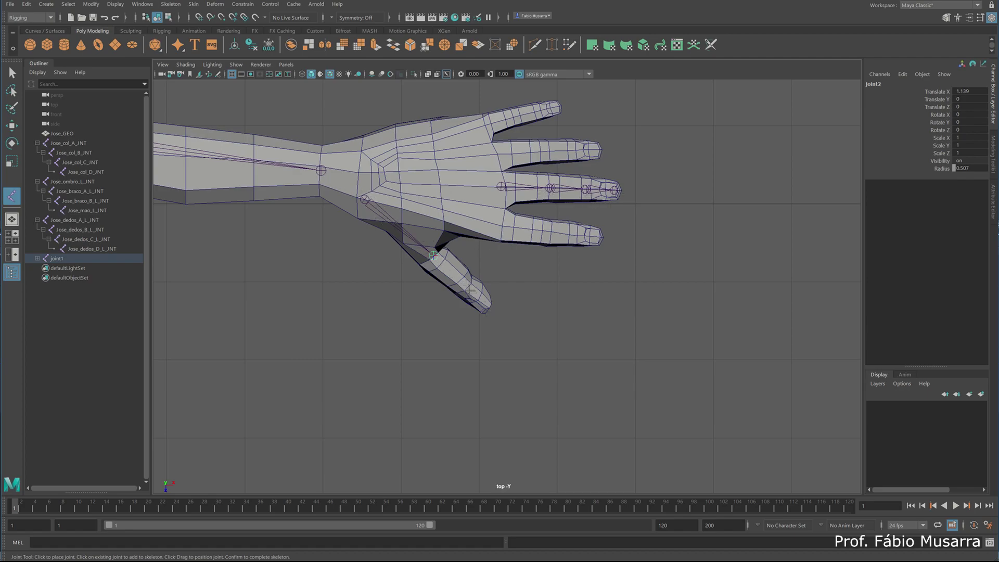
{"action": "left_click", "coordinate": [467, 285]}
{"action": "left_click", "coordinate": [489, 307]}
{"action": "key", "text": "w"}
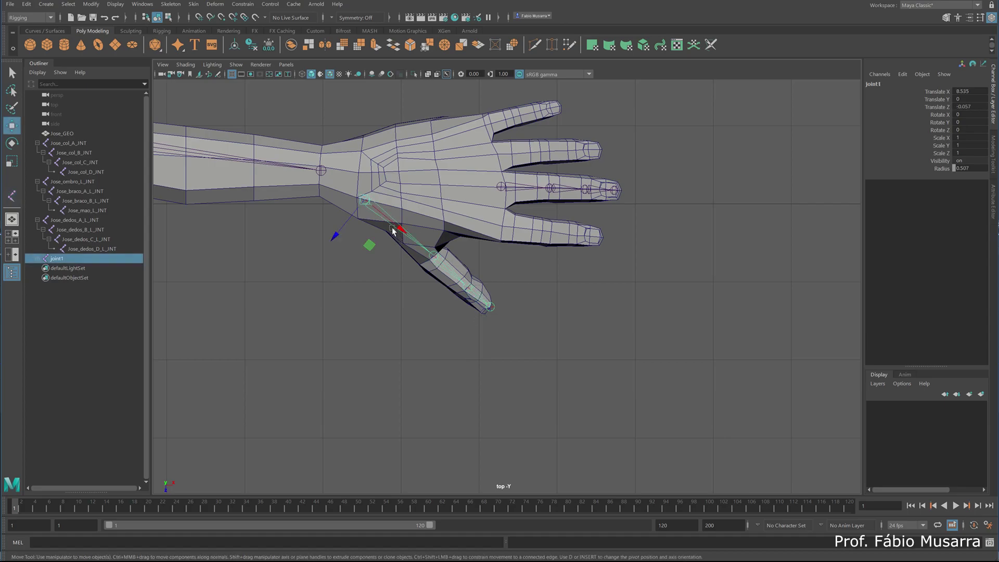
Step: Raise the thumb chain's root joint1 from the floor into the hand, to Translate Y about 16.65
{"action": "key", "text": "space"}
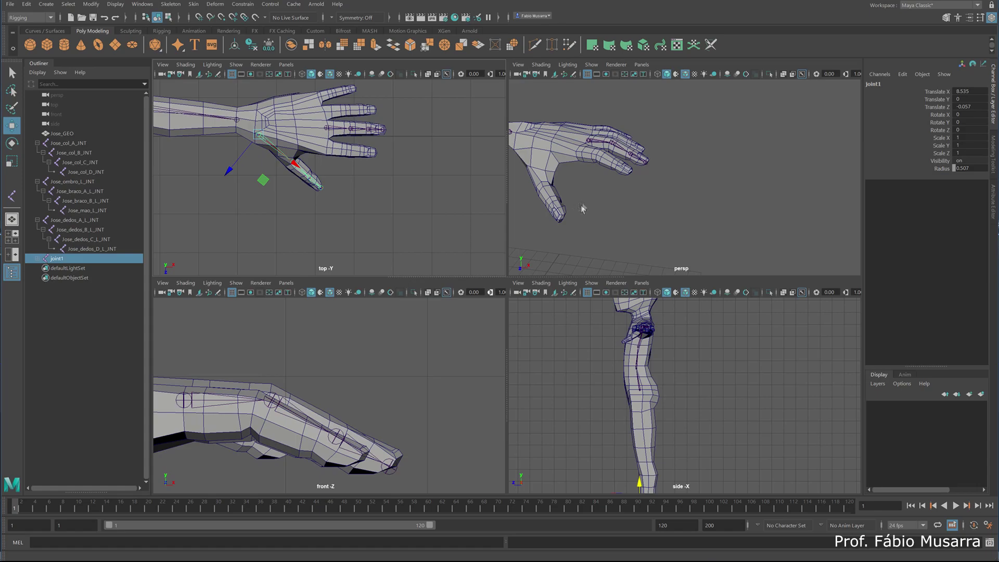
{"action": "key", "text": "space"}
{"action": "scroll", "coordinate": [581, 228], "scroll_direction": "down", "scroll_amount": 9}
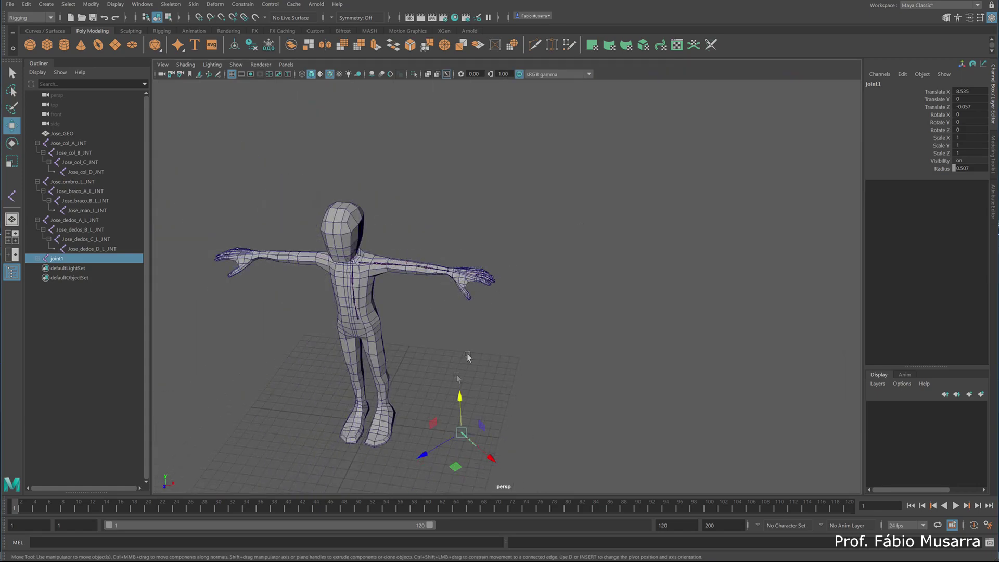
{"action": "left_click_drag", "start_coordinate": [459, 398], "coordinate": [463, 234]}
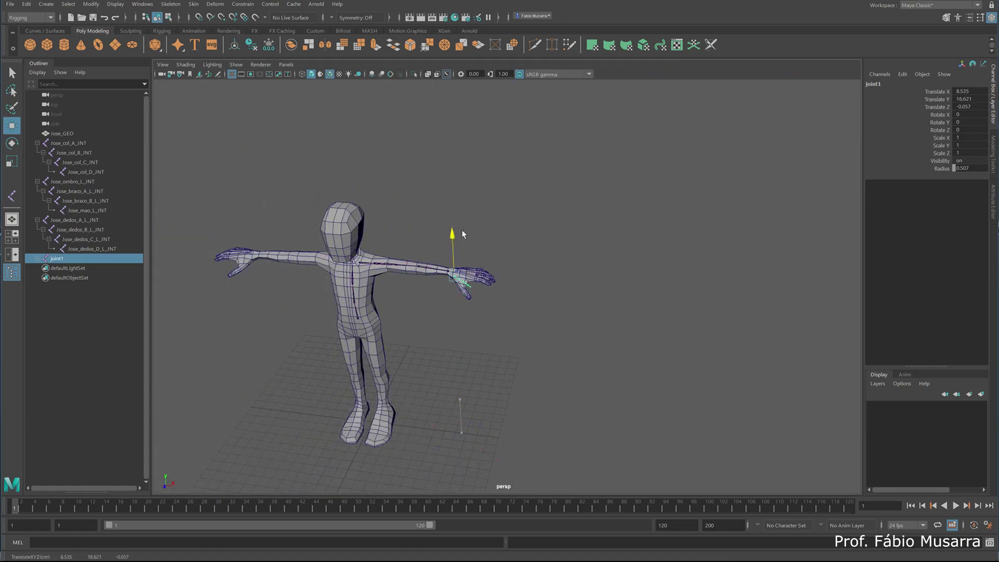
{"action": "scroll", "coordinate": [458, 251], "scroll_direction": "up", "scroll_amount": 8}
{"action": "mouse_move", "coordinate": [420, 276]}
{"action": "left_mouse_down", "text": "alt"}
{"action": "mouse_move", "coordinate": [440, 268]}
{"action": "mouse_move", "coordinate": [444, 290]}
{"action": "mouse_move", "coordinate": [348, 286]}
{"action": "mouse_move", "coordinate": [366, 281]}
{"action": "mouse_move", "coordinate": [367, 330]}
{"action": "mouse_move", "coordinate": [431, 298]}
{"action": "mouse_move", "coordinate": [431, 287]}
{"action": "left_mouse_up", "text": "alt"}
{"action": "left_click_drag", "start_coordinate": [331, 218], "coordinate": [331, 213]}
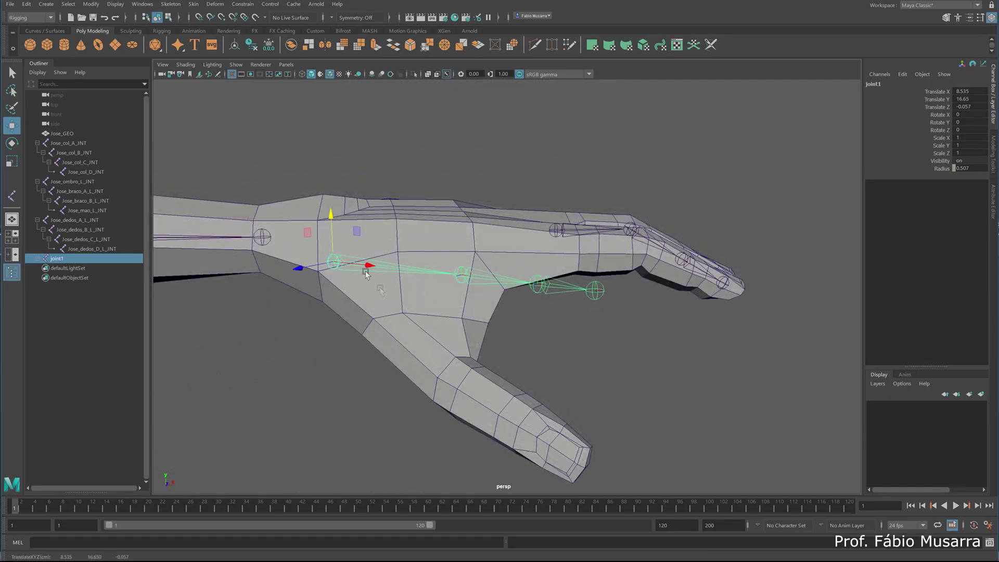
Step: Rotate the thumb chain's root joint1 about -34.2° in Z so the chain points down along the thumb
{"action": "left_click_drag", "start_coordinate": [366, 274], "coordinate": [392, 292], "text": "alt"}
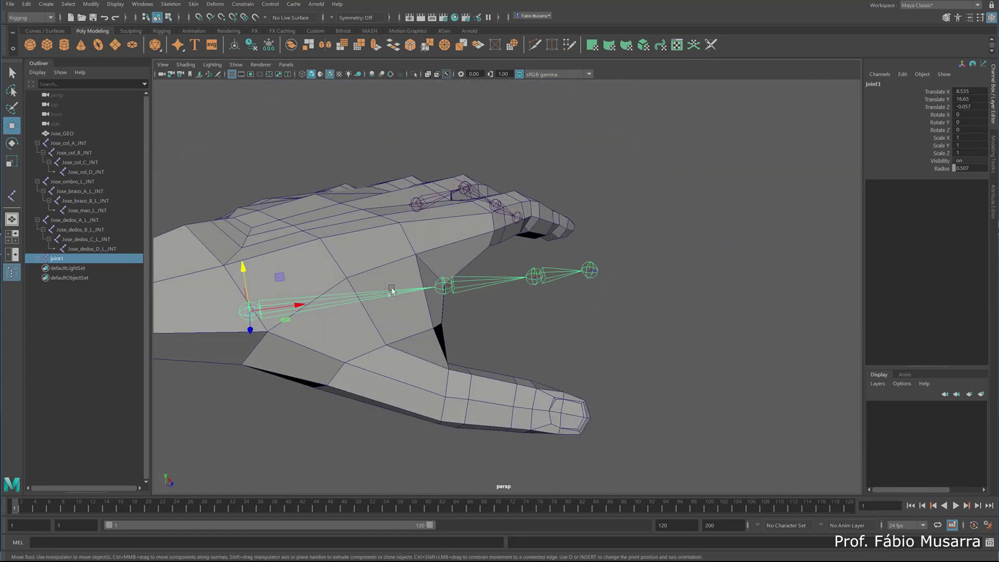
{"action": "key", "text": "e"}
{"action": "left_click_drag", "start_coordinate": [332, 295], "coordinate": [332, 272], "text": "alt"}
{"action": "left_click_drag", "start_coordinate": [330, 233], "coordinate": [349, 207]}
{"action": "key", "text": "ctrl+z"}
{"action": "left_click_drag", "start_coordinate": [273, 277], "coordinate": [249, 257], "text": "alt"}
{"action": "left_click_drag", "start_coordinate": [392, 269], "coordinate": [441, 290]}
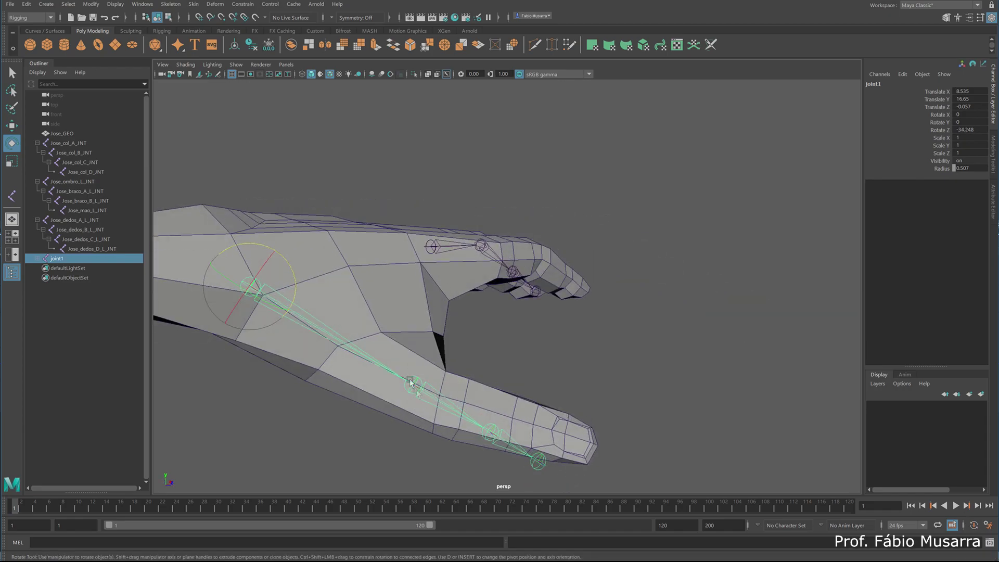
Step: Move joint2 to the thumb's knuckle, Translate X about 1.372 and Z about 0.016, and rotate it about 14.5° in Z
{"action": "left_click", "coordinate": [431, 394]}
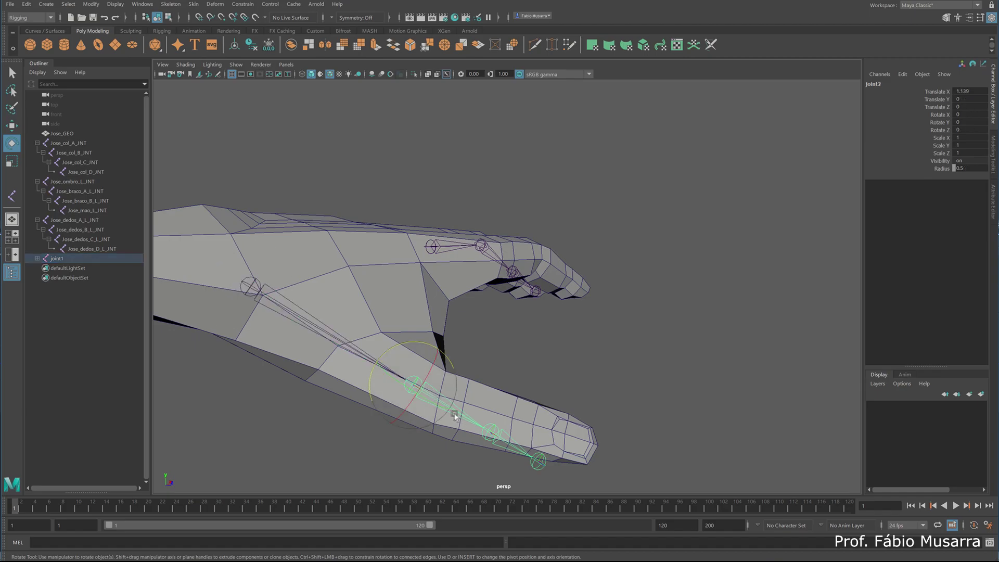
{"action": "key", "text": "w"}
{"action": "left_click_drag", "start_coordinate": [454, 407], "coordinate": [520, 424]}
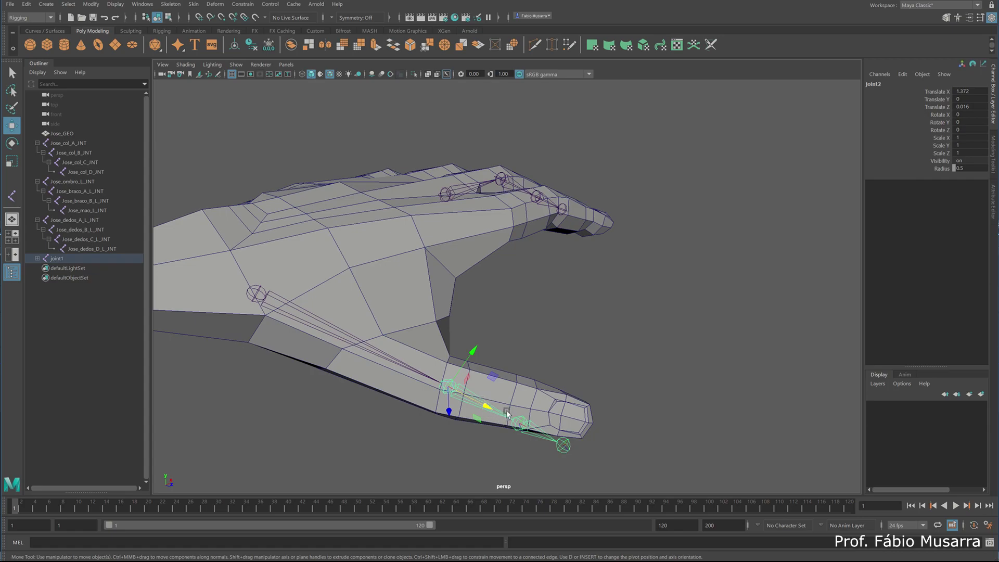
{"action": "key", "text": "e"}
{"action": "left_click_drag", "start_coordinate": [485, 364], "coordinate": [479, 354]}
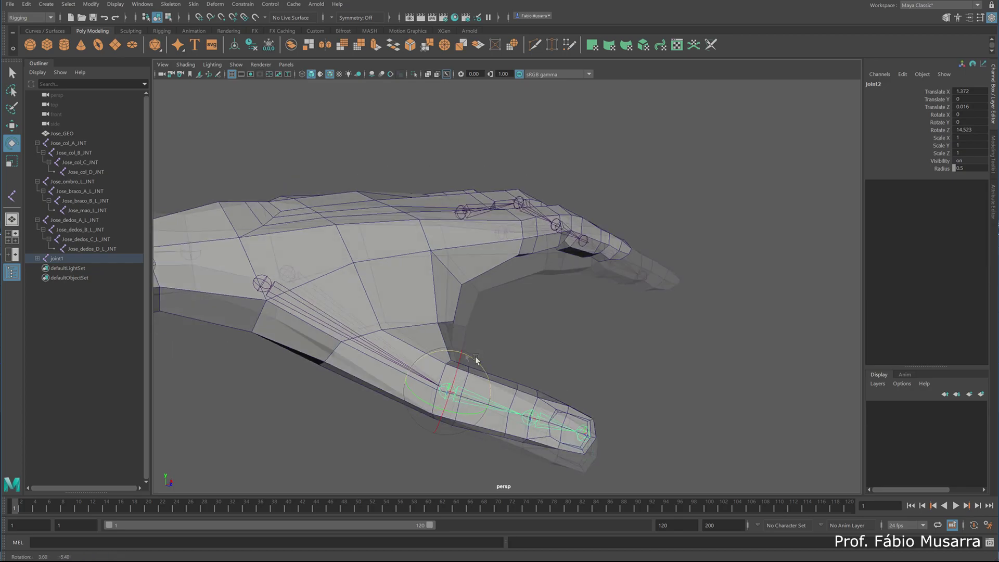
Step: Move joint3 to the thumb's last knuckle, Translate X about 0.557 and Z about 0.001
{"action": "left_click_drag", "start_coordinate": [476, 356], "coordinate": [442, 375], "text": "alt"}
{"action": "left_click", "coordinate": [519, 349]}
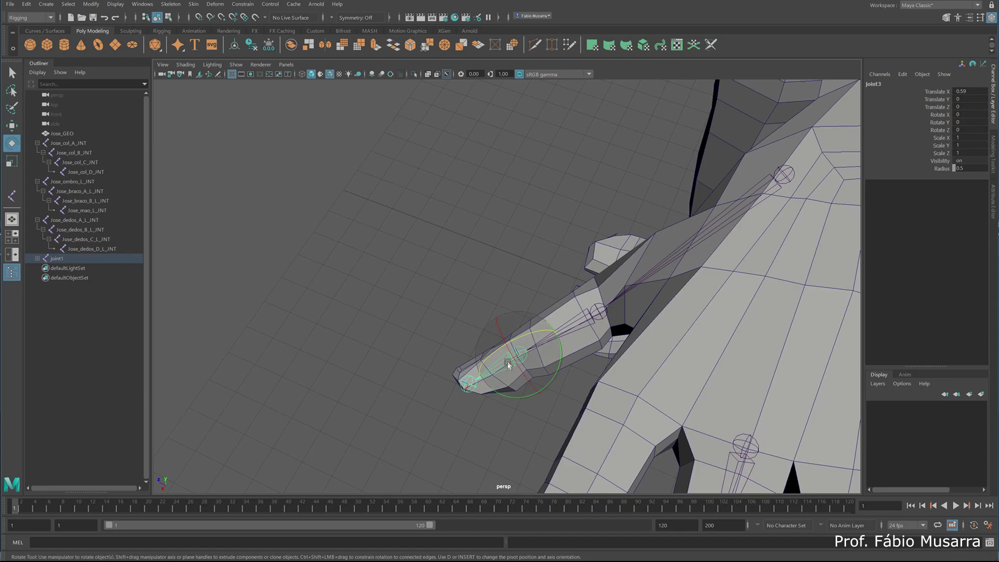
{"action": "key", "text": "w"}
{"action": "left_click_drag", "start_coordinate": [488, 373], "coordinate": [469, 384]}
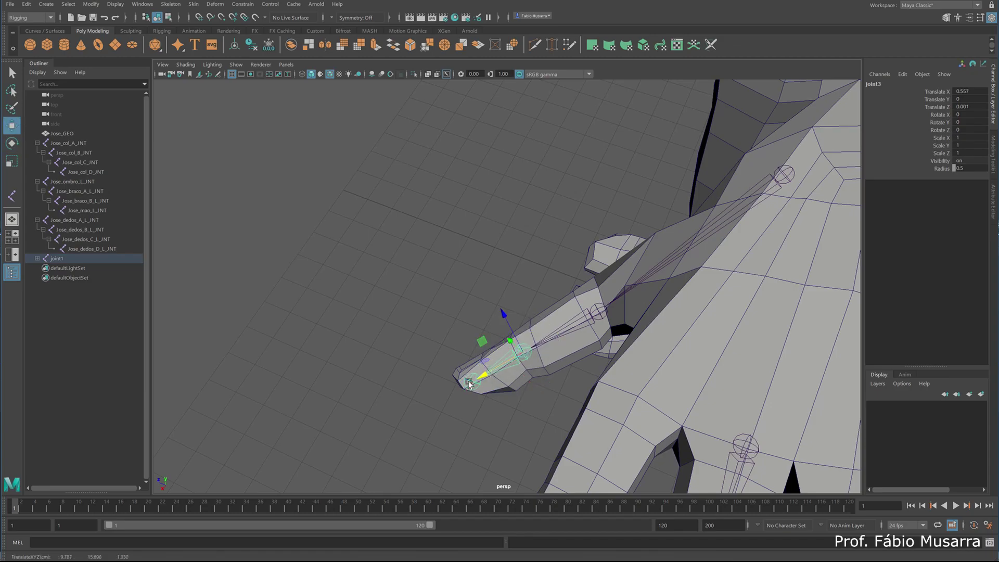
{"action": "left_click", "coordinate": [469, 383]}
{"action": "left_click_drag", "start_coordinate": [338, 391], "coordinate": [407, 351], "text": "alt"}
{"action": "scroll", "coordinate": [415, 307], "scroll_direction": "down", "scroll_amount": 3}
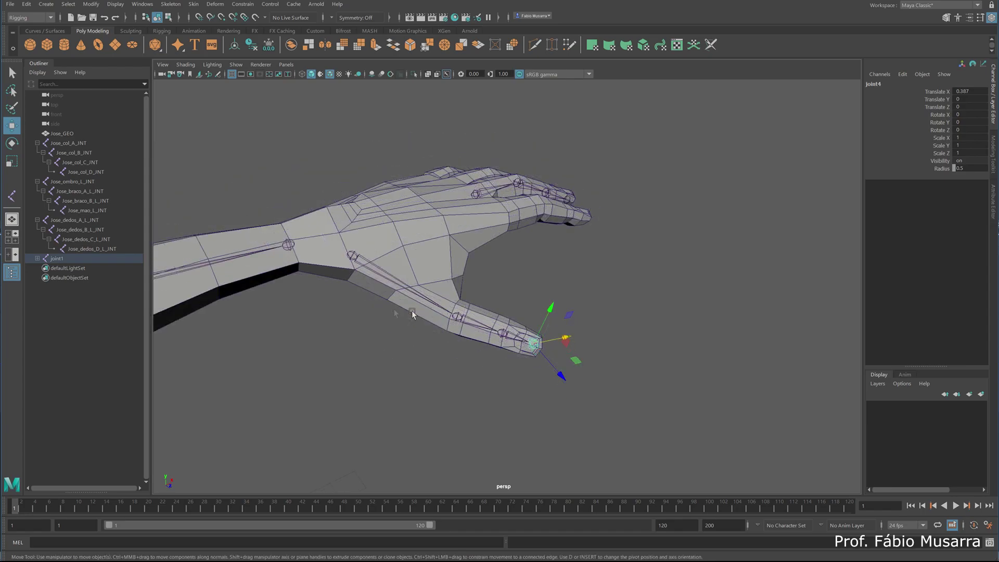
Step: Expand the whole thumb chain hierarchy and rename its root joint1 as Jose_dedo_A_L_JNT
{"action": "left_click", "coordinate": [37, 258]}
{"action": "left_click", "coordinate": [38, 258]}
{"action": "left_click", "coordinate": [38, 258], "text": "shift"}
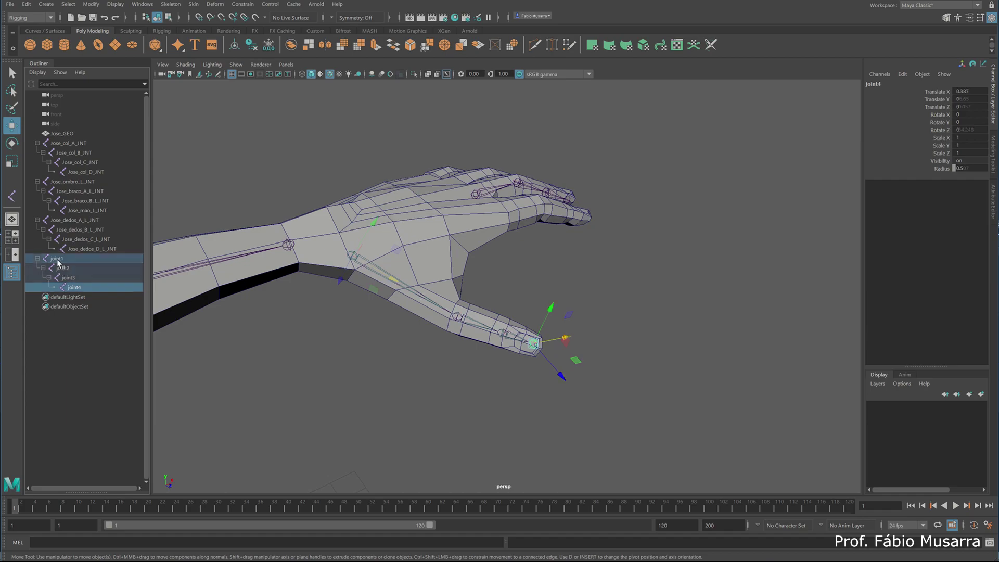
{"action": "double_click", "coordinate": [56, 258]}
{"action": "type", "text": "Jose_dedo_A_L_J"}
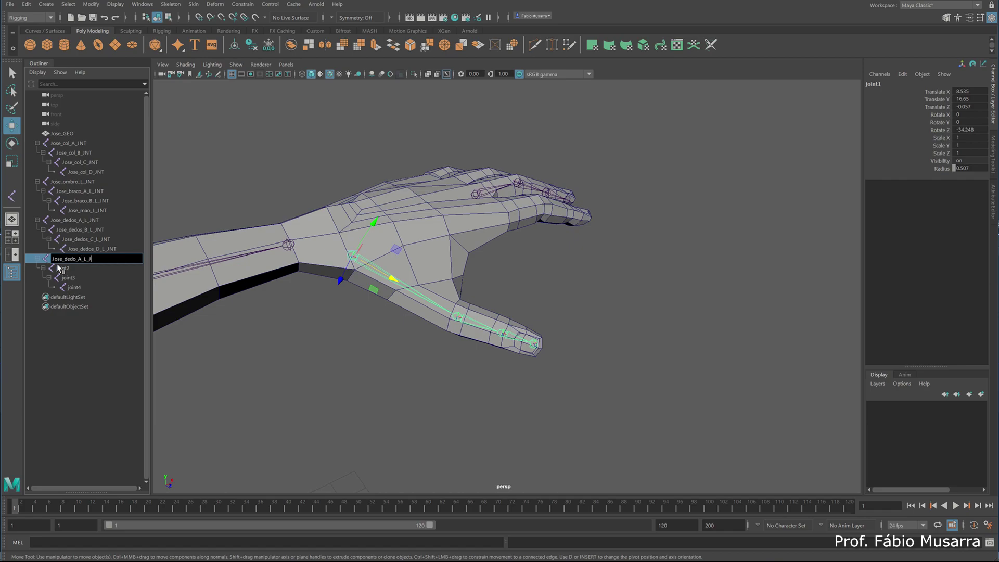
{"action": "key", "text": "Return"}
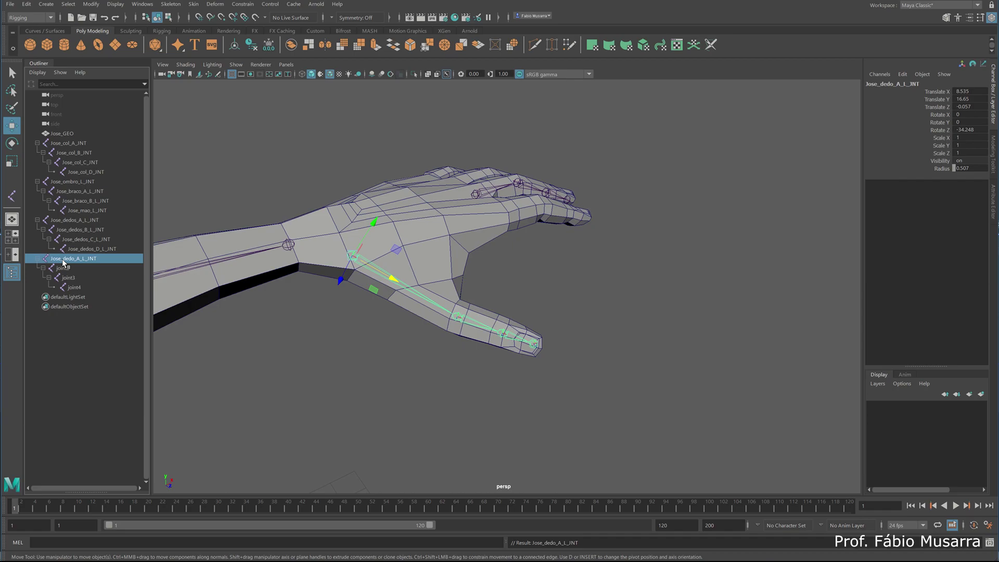
Step: Copy the thumb root's name and reuse it to rename joint2 as Jose_dedo_B_L_JNT
{"action": "double_click", "coordinate": [63, 258]}
{"action": "key", "text": "BackSpace"}
{"action": "key", "text": "Escape"}
{"action": "double_click", "coordinate": [69, 260]}
{"action": "key", "text": "ctrl+c"}
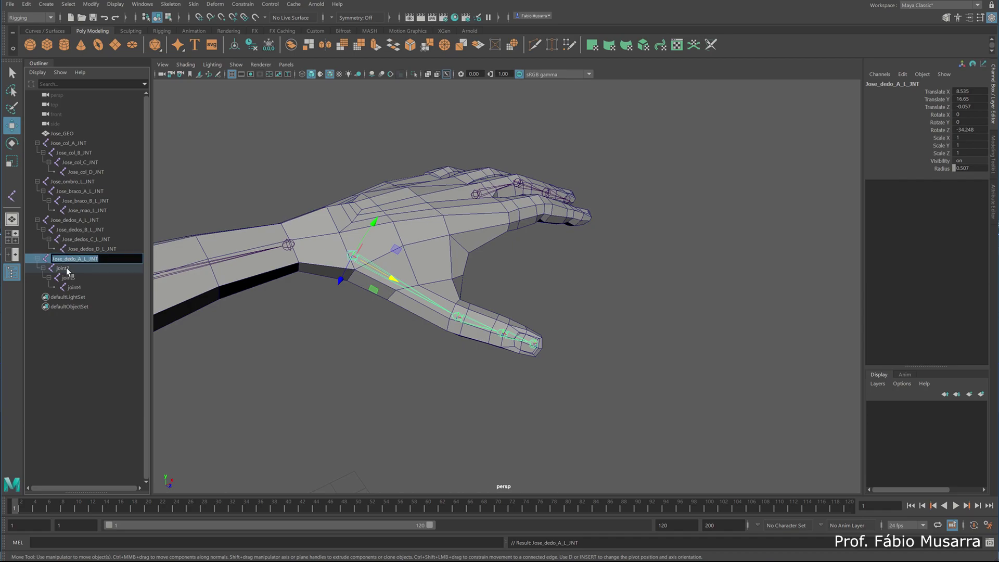
{"action": "double_click", "coordinate": [65, 268]}
{"action": "key", "text": "ctrl+v"}
{"action": "key", "text": "Left"}
{"action": "key", "text": "Left"}
{"action": "key", "text": "Left"}
{"action": "key", "text": "Left"}
{"action": "key", "text": "Left"}
{"action": "key", "text": "Left"}
{"action": "key", "text": "BackSpace"}
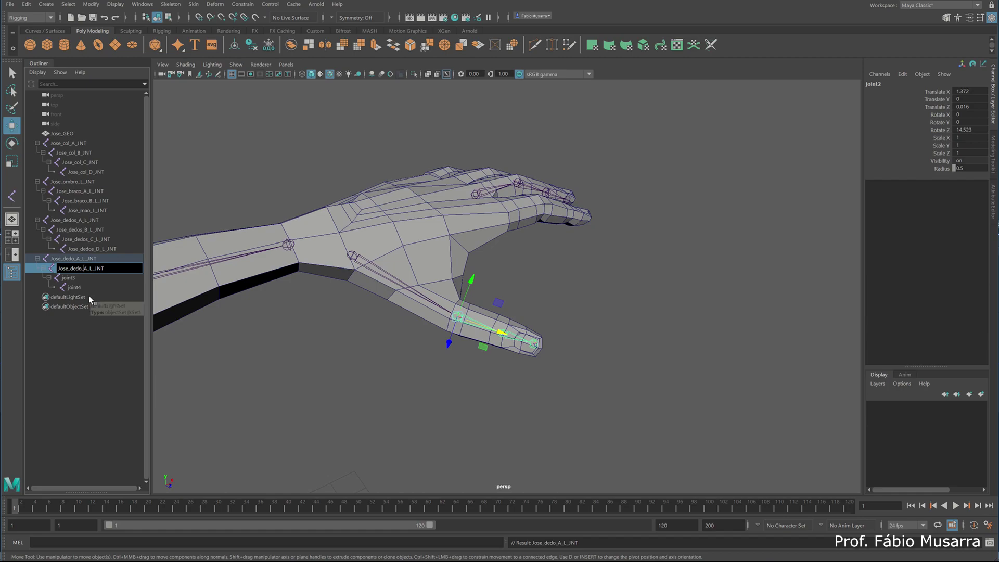
{"action": "key", "text": "Return"}
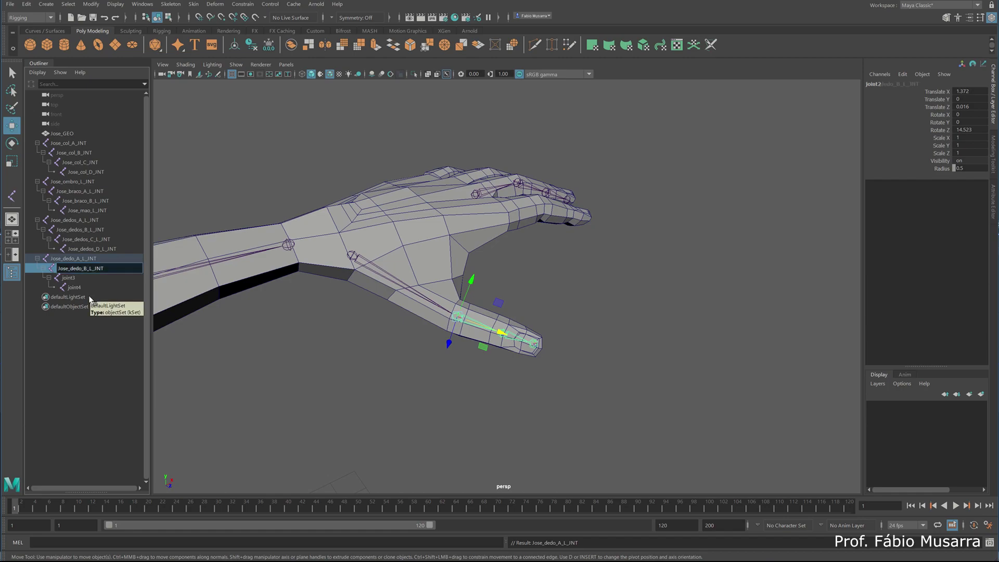
Step: Rename joint3 as Jose_dedo_C_L_JNT and joint4 as Jose_dedo_D_L_JNT, reusing the copied name
{"action": "double_click", "coordinate": [76, 278]}
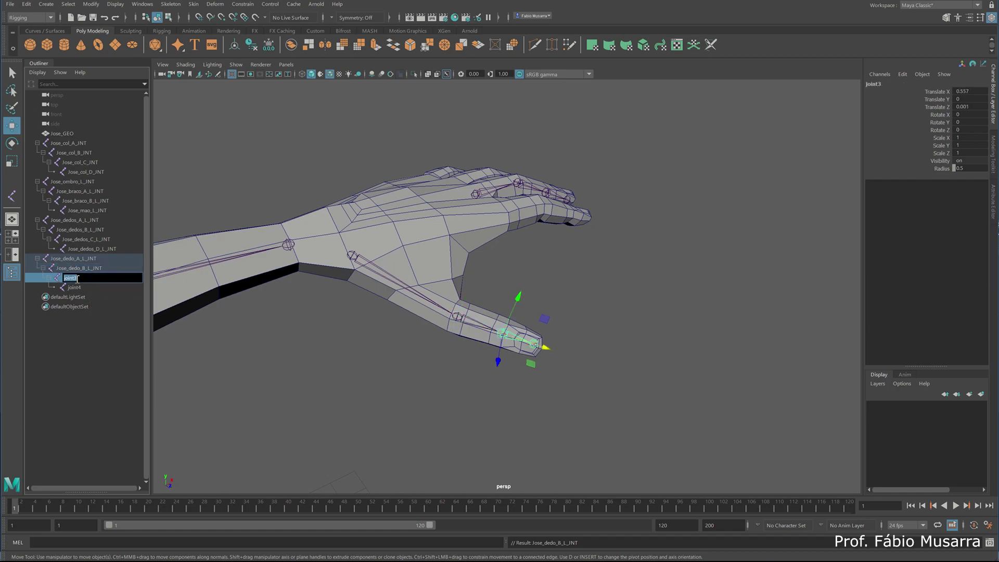
{"action": "key", "text": "ctrl+v"}
{"action": "key", "text": "Return"}
{"action": "double_click", "coordinate": [78, 288]}
{"action": "key", "text": "ctrl+v"}
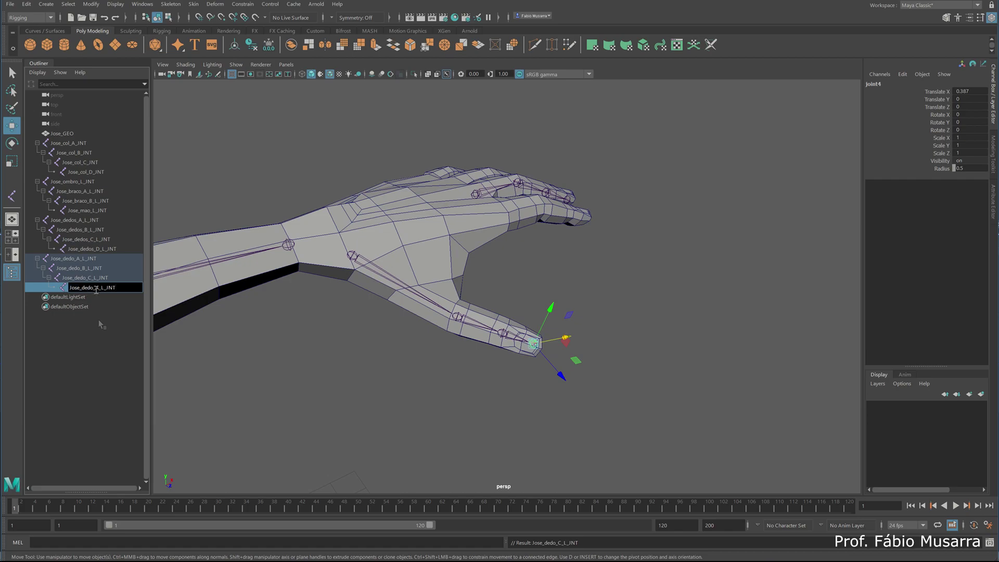
{"action": "key", "text": "Delete"}
{"action": "type", "text": "D"}
{"action": "key", "text": "Return"}
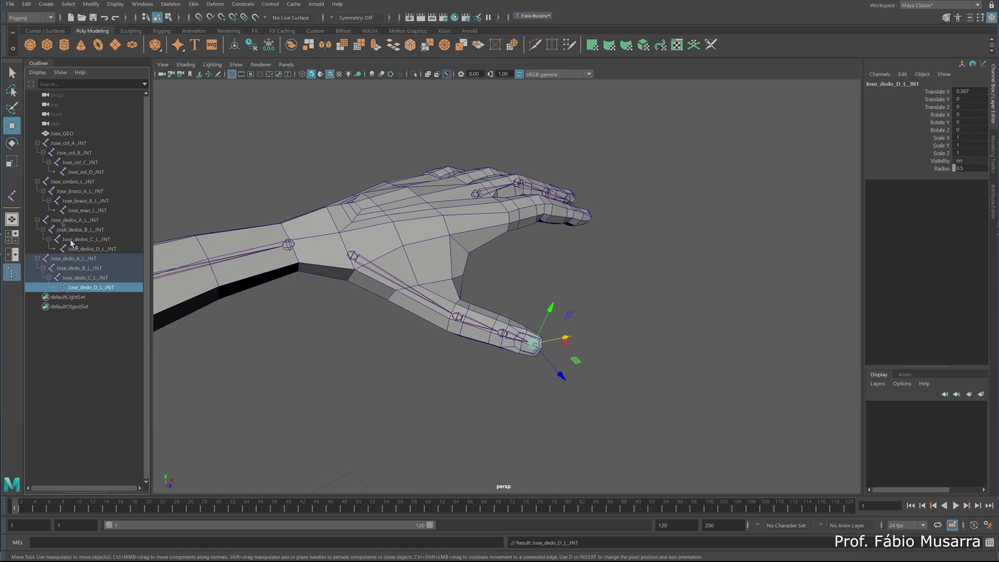
Step: Collapse the finger, thumb, arm and spine joint hierarchies so that only their root joints are listed
{"action": "left_click", "coordinate": [38, 219]}
{"action": "left_click", "coordinate": [37, 230]}
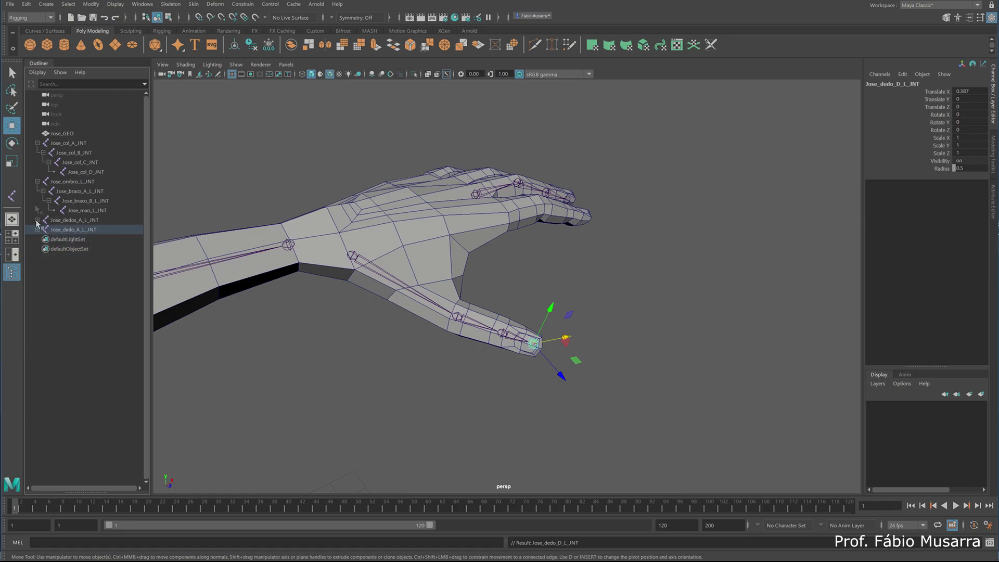
{"action": "left_click", "coordinate": [37, 181]}
{"action": "left_click", "coordinate": [37, 142]}
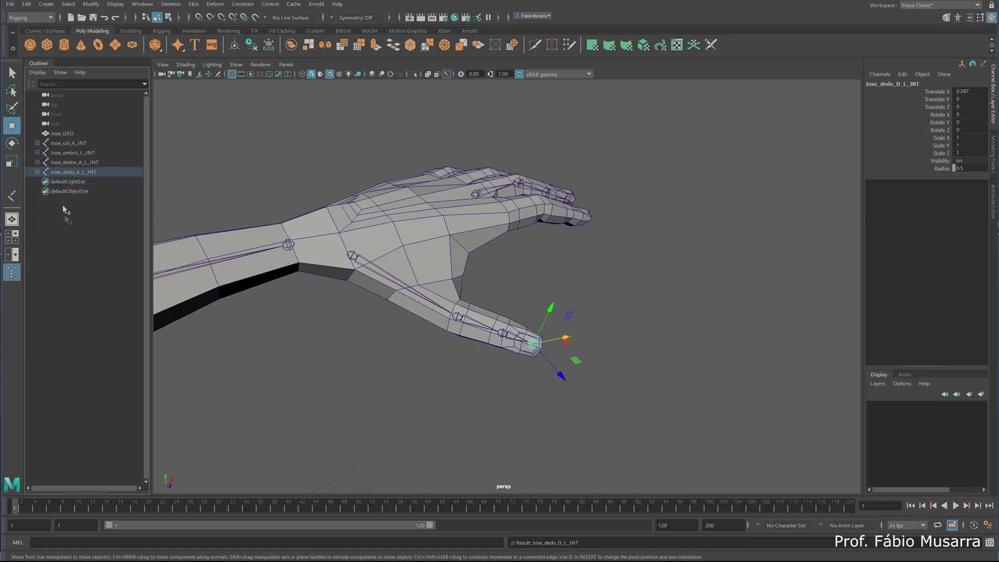
Step: Examine the placement of the spine, left arm, finger and thumb chains on the body by selecting each root joint
{"action": "scroll", "coordinate": [261, 270], "scroll_direction": "down", "scroll_amount": 10}
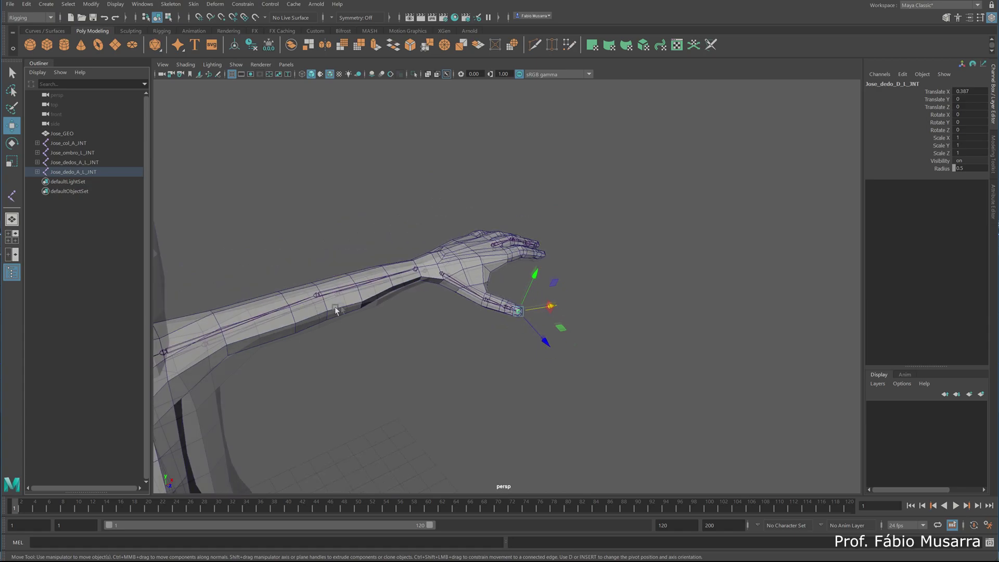
{"action": "left_click_drag", "start_coordinate": [400, 339], "coordinate": [363, 323], "text": "alt"}
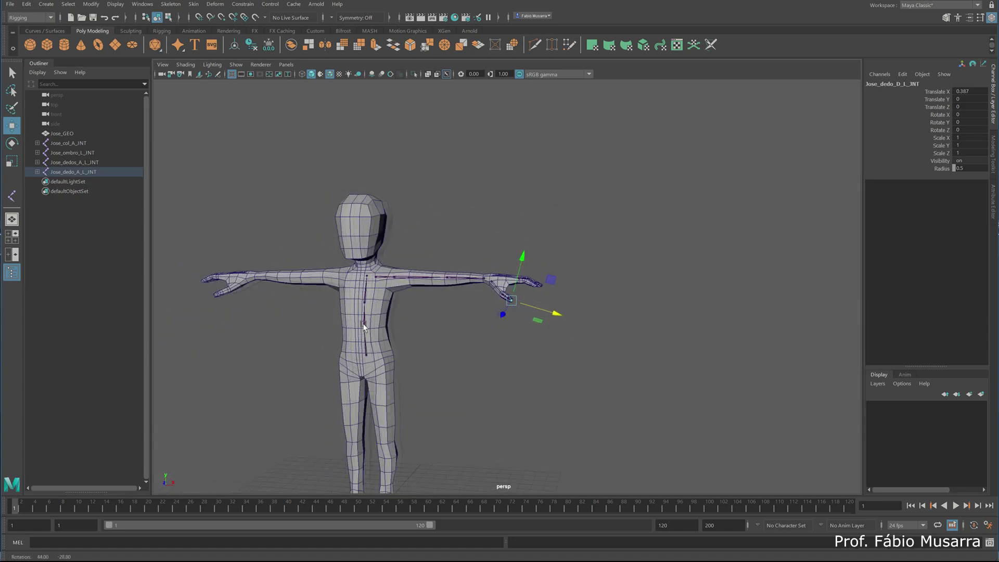
{"action": "left_click", "coordinate": [63, 143]}
{"action": "left_click", "coordinate": [64, 153]}
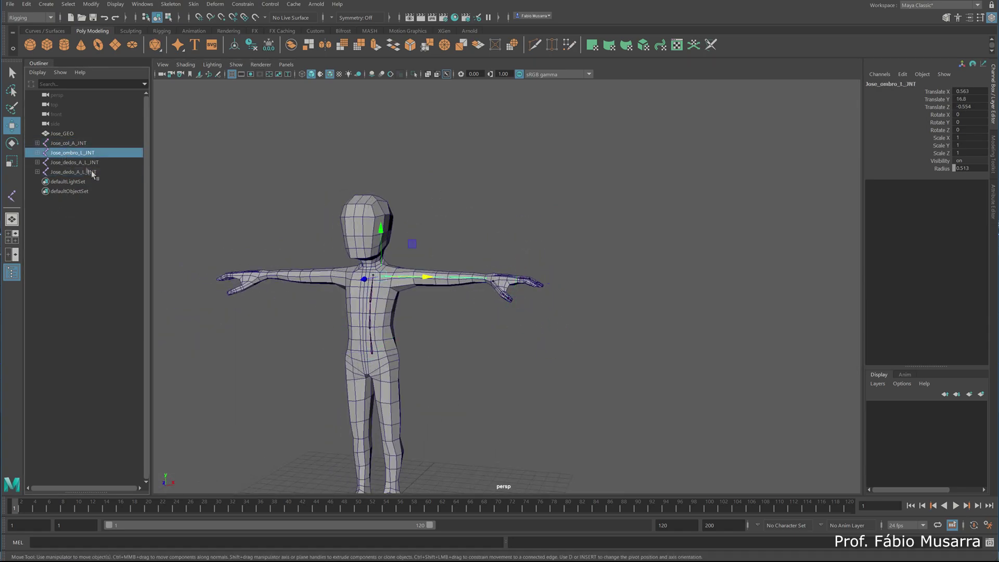
{"action": "left_click", "coordinate": [67, 162]}
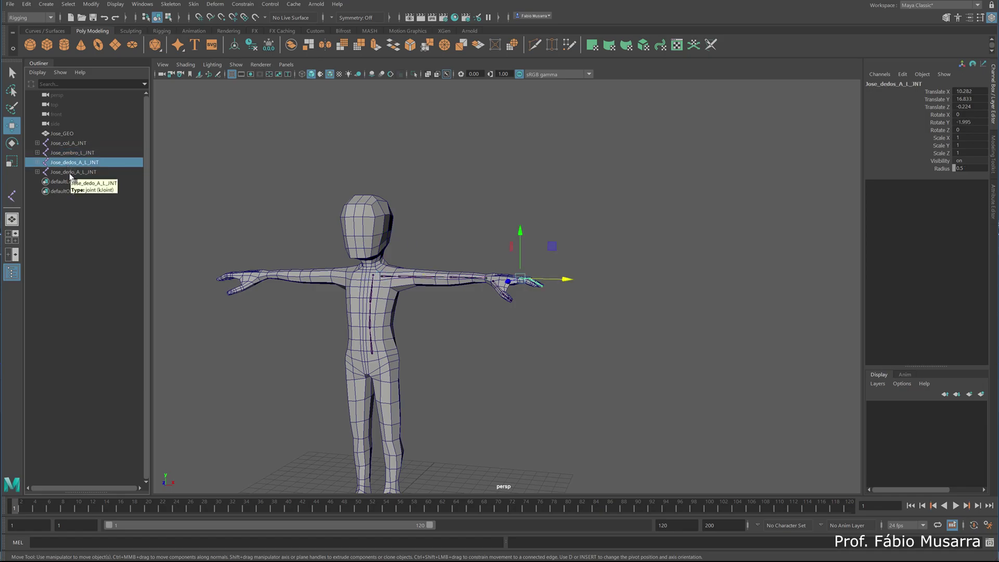
{"action": "left_click_drag", "start_coordinate": [326, 277], "coordinate": [334, 289], "text": "alt"}
{"action": "right_click_drag", "start_coordinate": [334, 289], "coordinate": [442, 316], "text": "alt"}
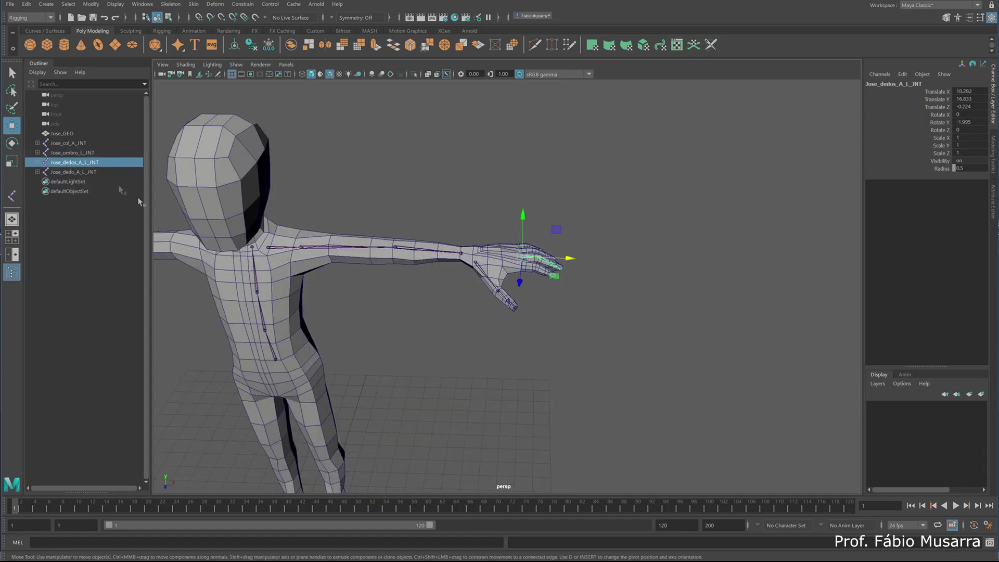
{"action": "left_click", "coordinate": [76, 172]}
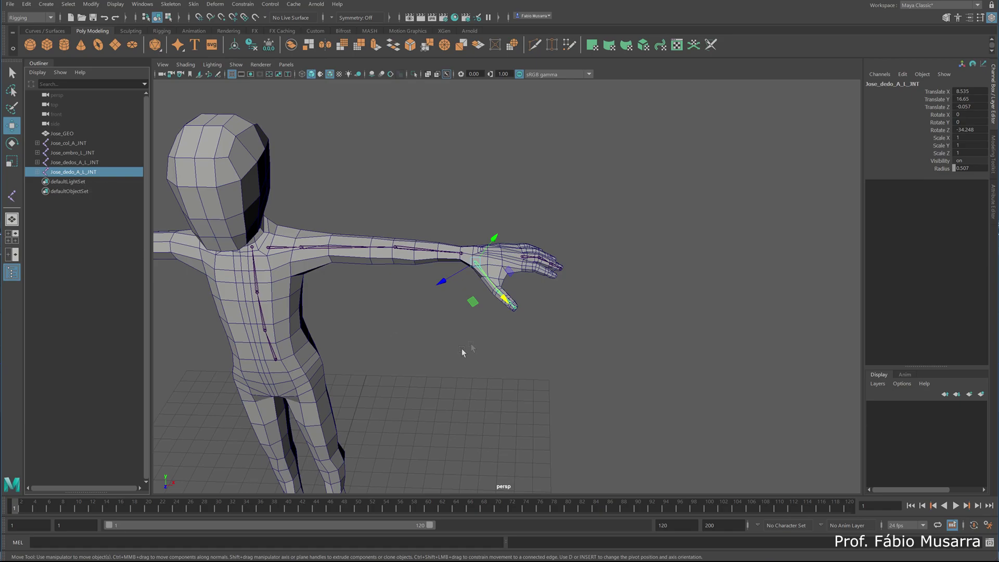
{"action": "scroll", "coordinate": [470, 345], "scroll_direction": "up", "scroll_amount": 3}
{"action": "left_click_drag", "start_coordinate": [470, 345], "coordinate": [389, 294], "text": "alt"}
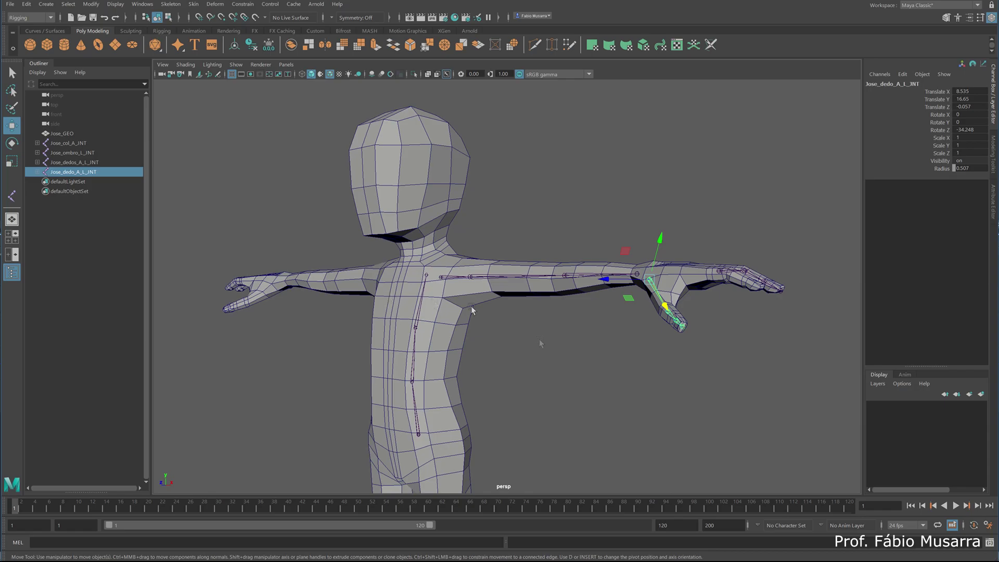
Step: Create a three-joint chain in the side view from the neck's base, at Translate Y about 17.615, through the skull's base to the head's top
{"action": "key", "text": "space"}
{"action": "key", "text": "space"}
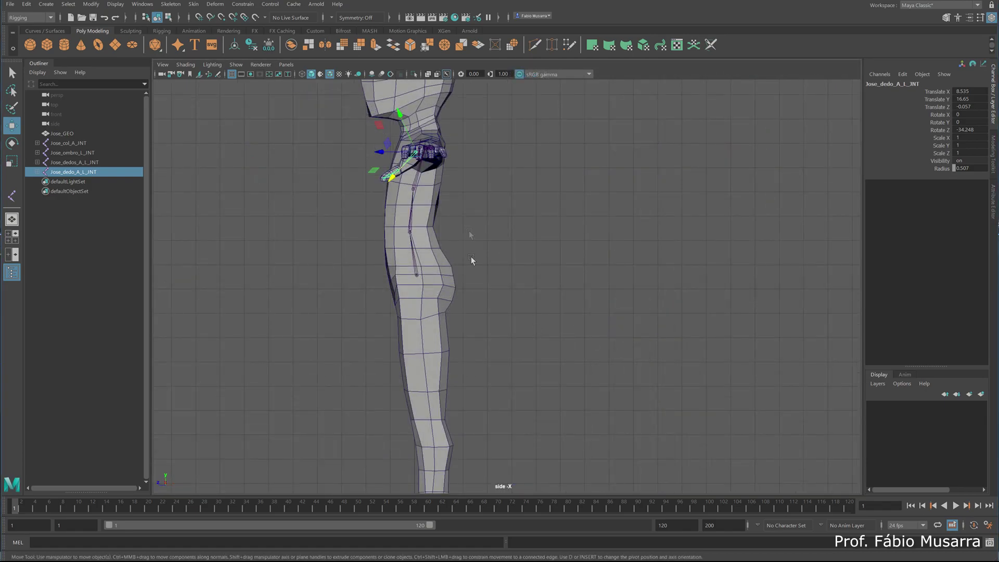
{"action": "scroll", "coordinate": [520, 354], "scroll_direction": "up", "scroll_amount": 6}
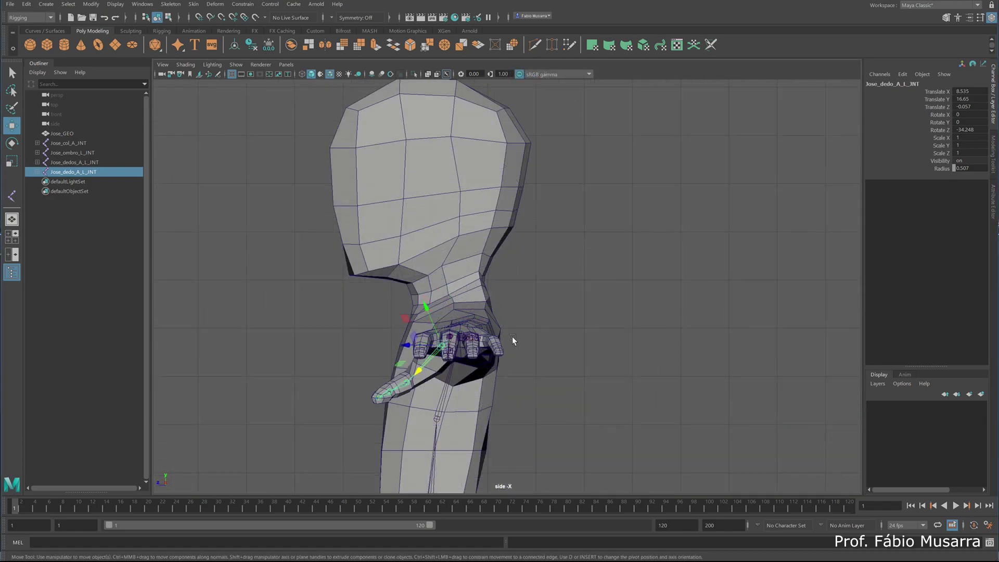
{"action": "scroll", "coordinate": [512, 336], "scroll_direction": "up", "scroll_amount": 2}
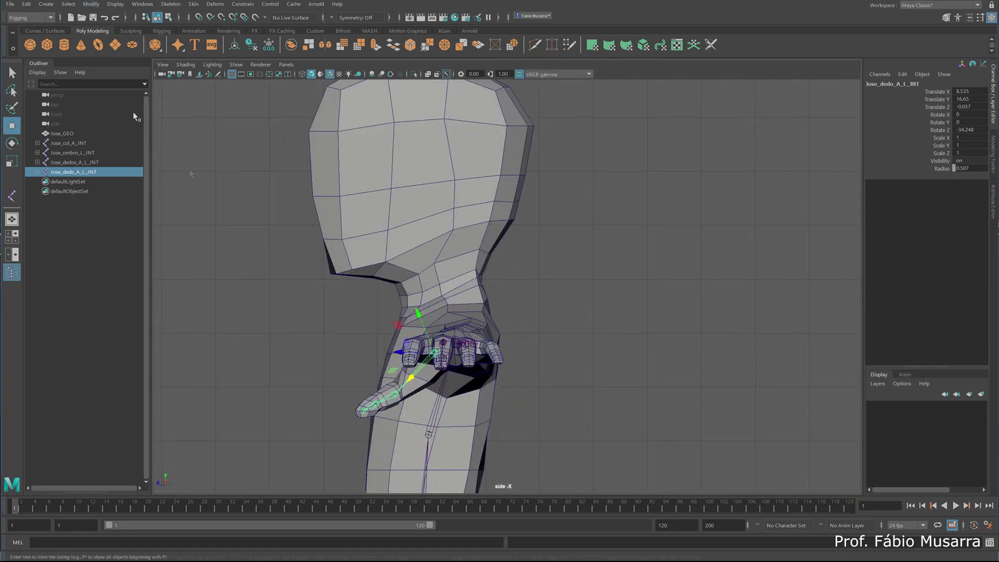
{"action": "left_click", "coordinate": [229, 176]}
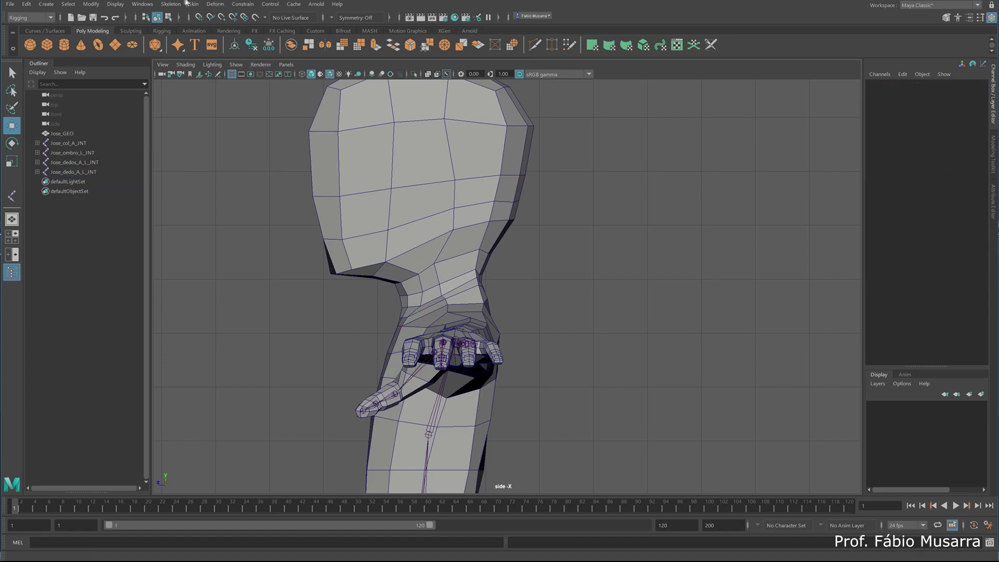
{"action": "left_click", "coordinate": [170, 5]}
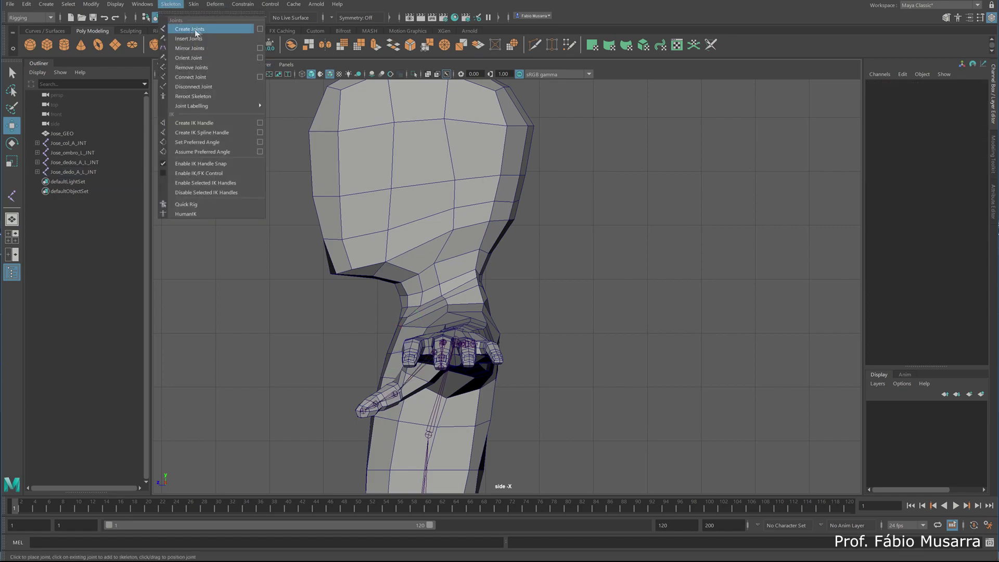
{"action": "left_click", "coordinate": [198, 30]}
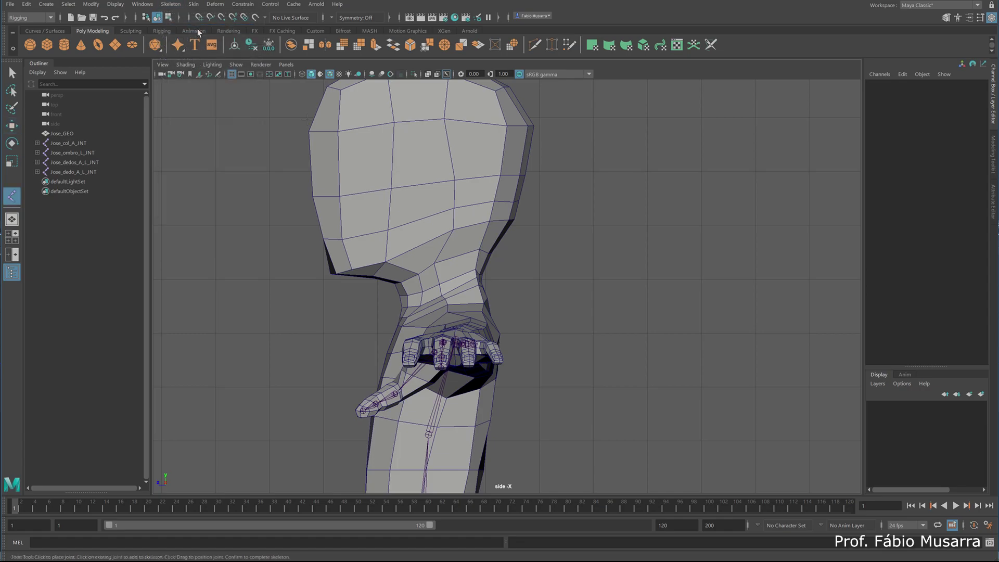
{"action": "left_click", "coordinate": [443, 299]}
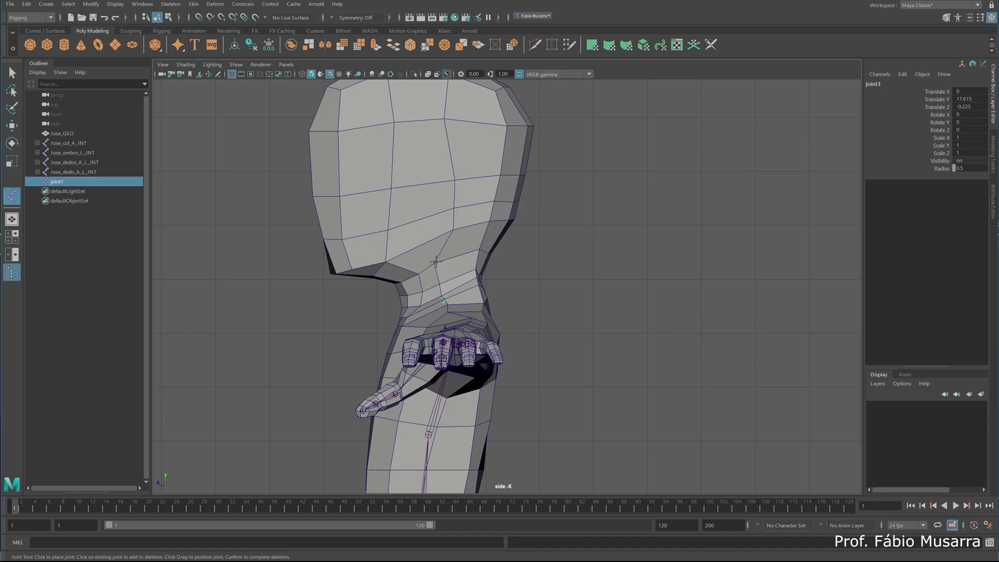
{"action": "left_click", "coordinate": [436, 261]}
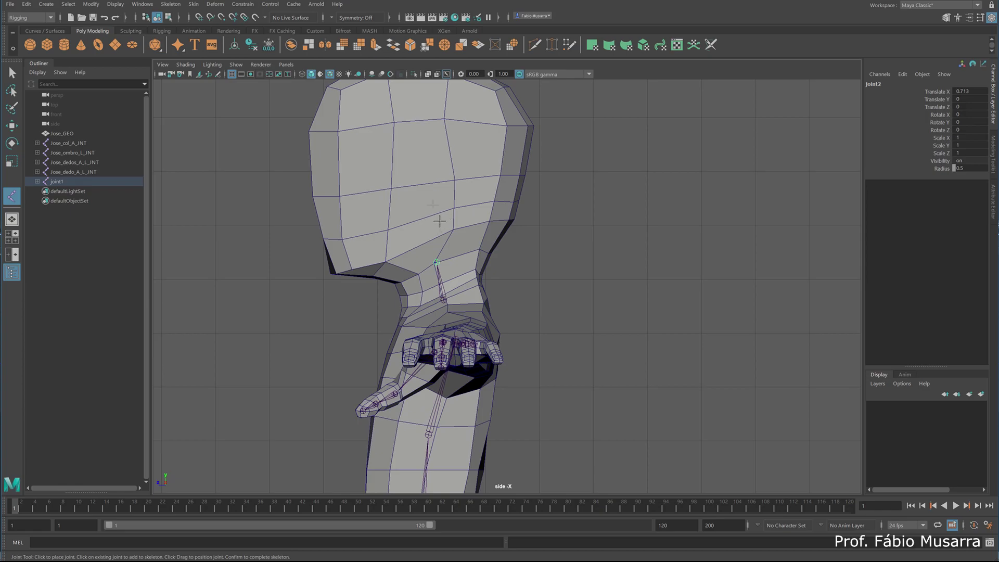
{"action": "scroll", "coordinate": [407, 130], "scroll_direction": "down", "scroll_amount": 4}
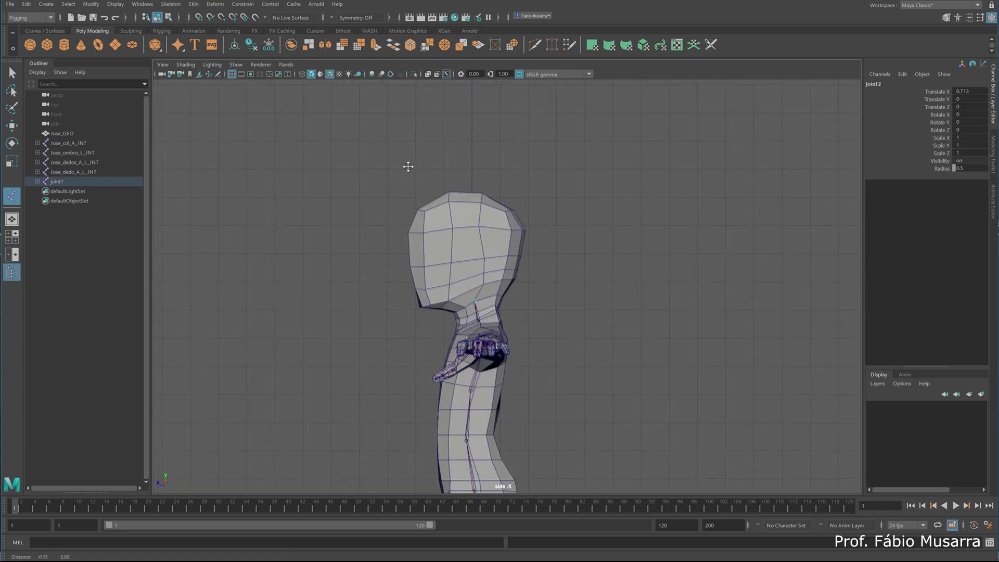
{"action": "left_click", "coordinate": [453, 197]}
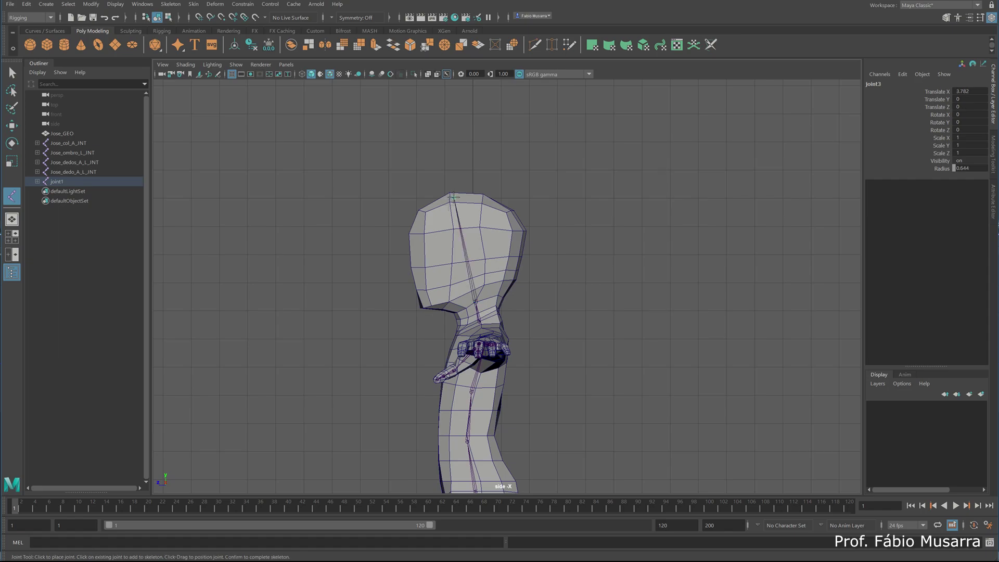
{"action": "key", "text": "Return"}
{"action": "key", "text": "w"}
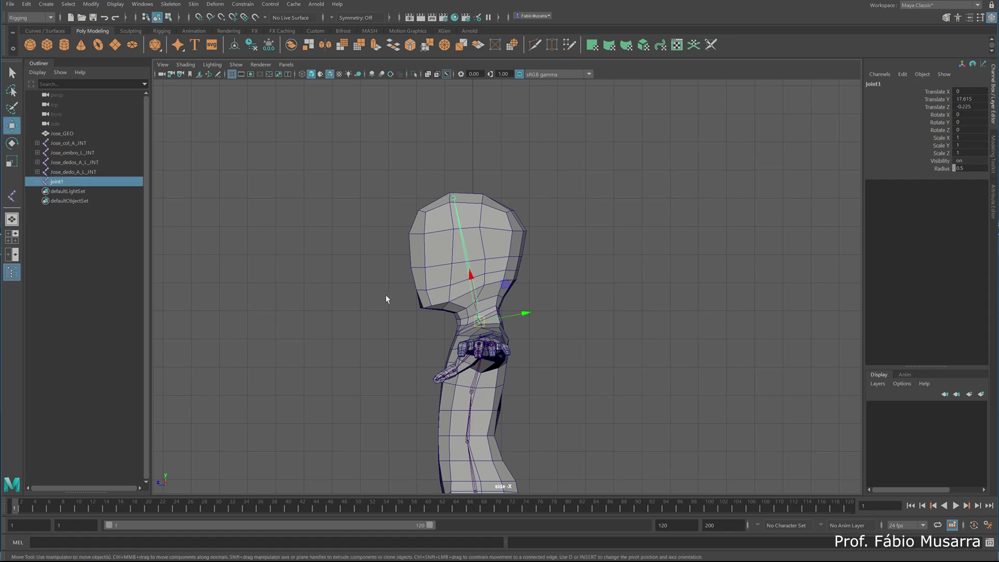
Step: Expand the new head chain and rename its root joint1 as Jose_pescoco_JNT
{"action": "left_click", "coordinate": [37, 182]}
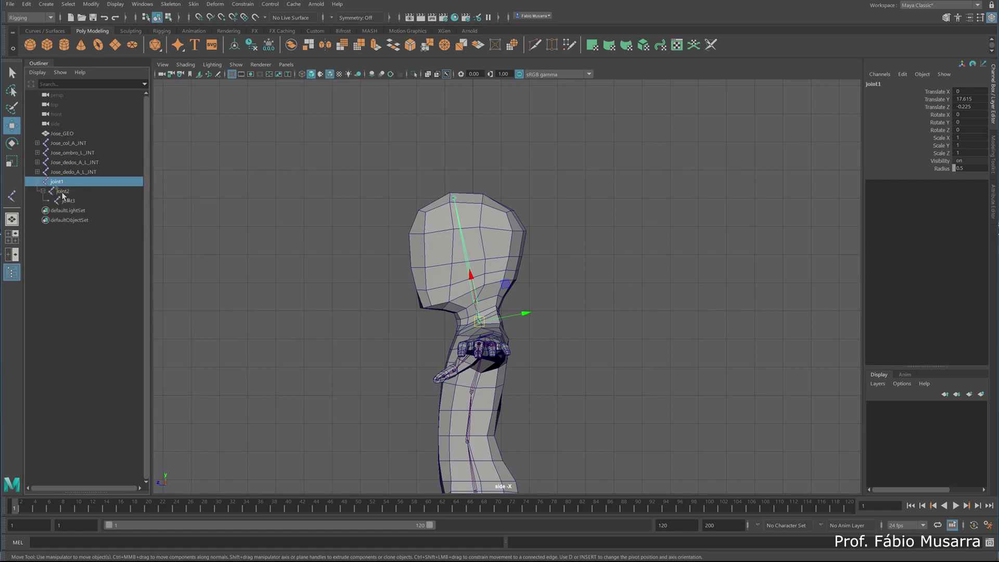
{"action": "double_click", "coordinate": [57, 183]}
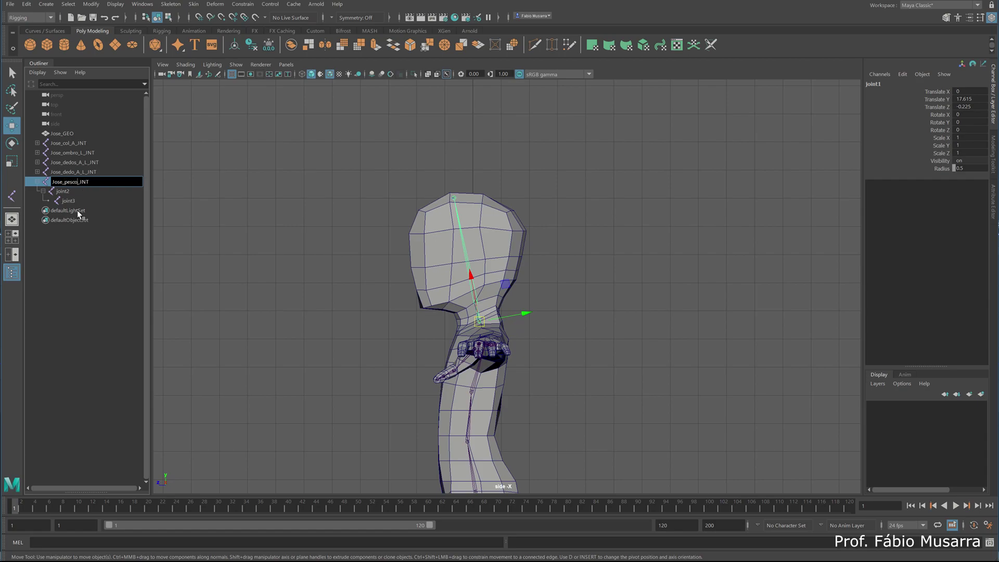
{"action": "key", "text": "Return"}
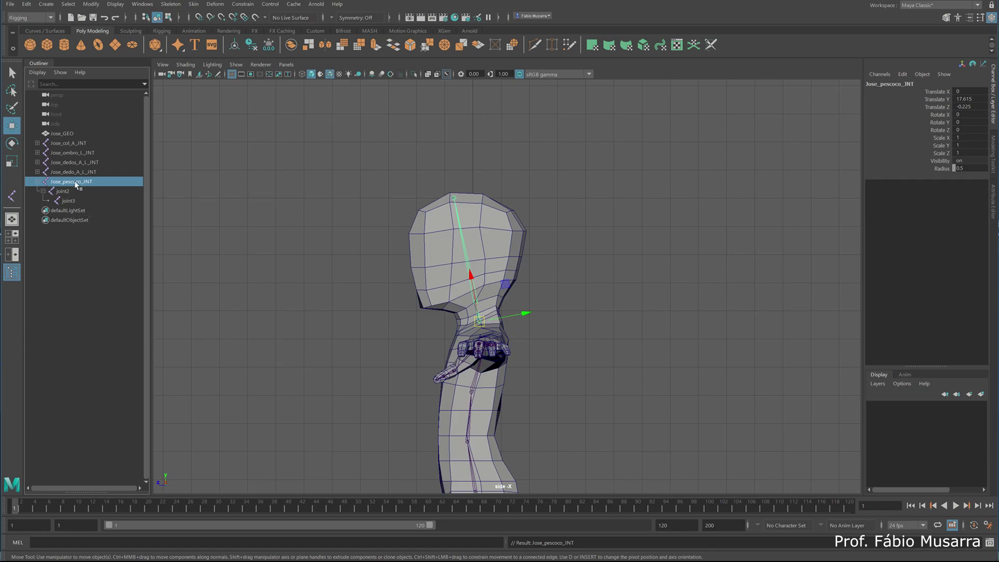
Step: Rename joint2, the child of the neck joint, as Jose_cabeca_A_JNT
{"action": "double_click", "coordinate": [74, 181]}
{"action": "key", "text": "ctrl+c"}
{"action": "left_click", "coordinate": [64, 192]}
{"action": "double_click", "coordinate": [64, 192]}
{"action": "key", "text": "ctrl+v"}
{"action": "left_click", "coordinate": [89, 192]}
{"action": "key", "text": "BackSpace"}
{"action": "key", "text": "BackSpace"}
{"action": "key", "text": "BackSpace"}
{"action": "key", "text": "BackSpace"}
{"action": "key", "text": "BackSpace"}
{"action": "key", "text": "BackSpace"}
{"action": "key", "text": "BackSpace"}
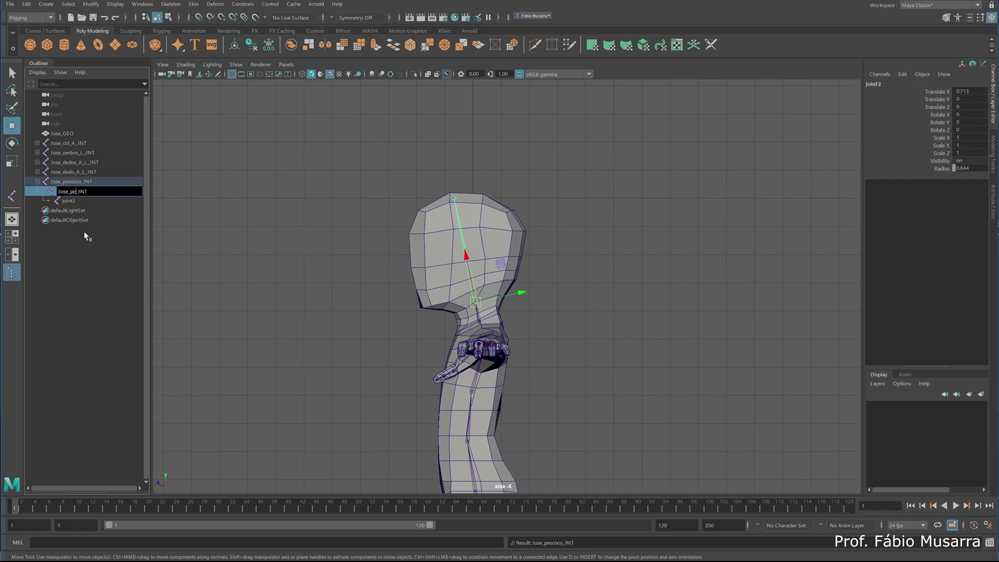
{"action": "type", "text": "cabeca"}
{"action": "key", "text": "Return"}
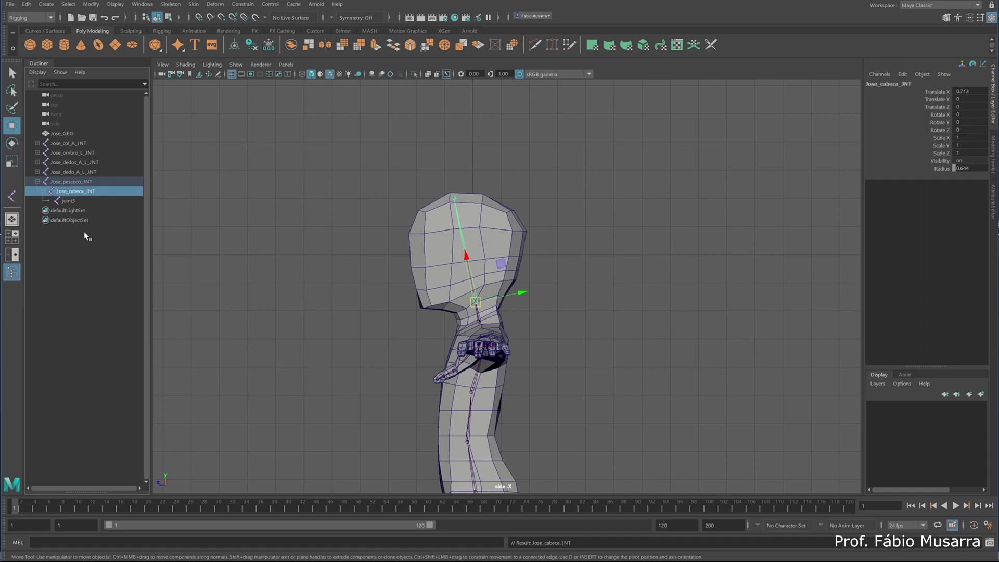
{"action": "double_click", "coordinate": [83, 193]}
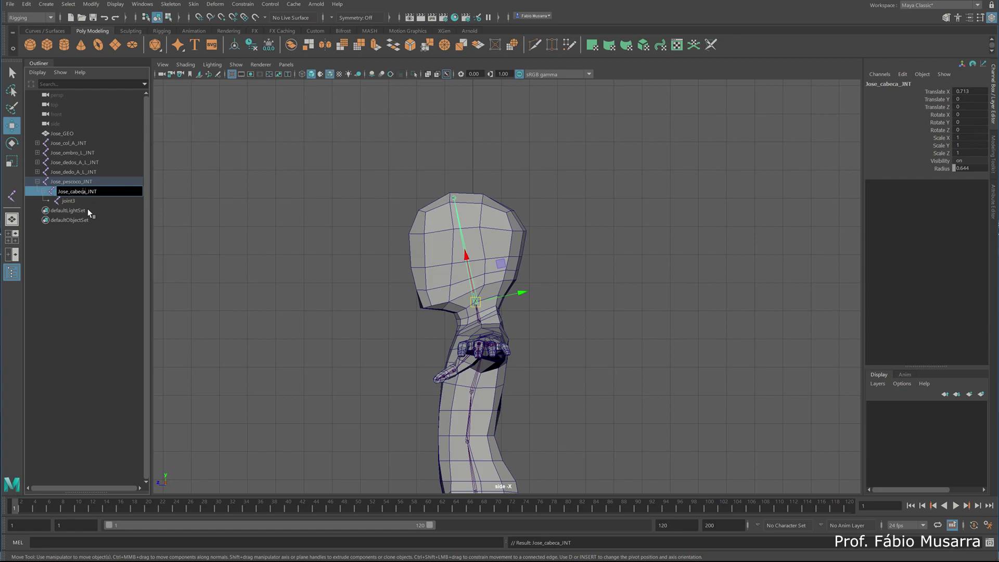
{"action": "type", "text": "_A"}
{"action": "key", "text": "Return"}
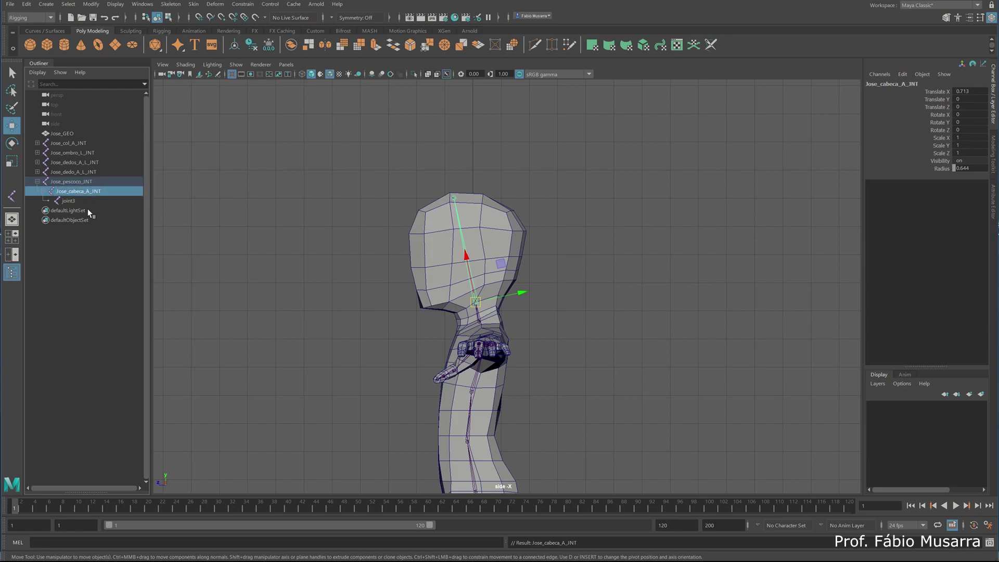
Step: Rename joint3 at the head's top as Jose_cabeca_B_JNT and collapse the neck chain so only its root is listed
{"action": "double_click", "coordinate": [71, 193]}
{"action": "key", "text": "ctrl+c"}
{"action": "double_click", "coordinate": [75, 201]}
{"action": "key", "text": "ctrl+v"}
{"action": "key", "text": "Delete"}
{"action": "type", "text": "B"}
{"action": "key", "text": "Return"}
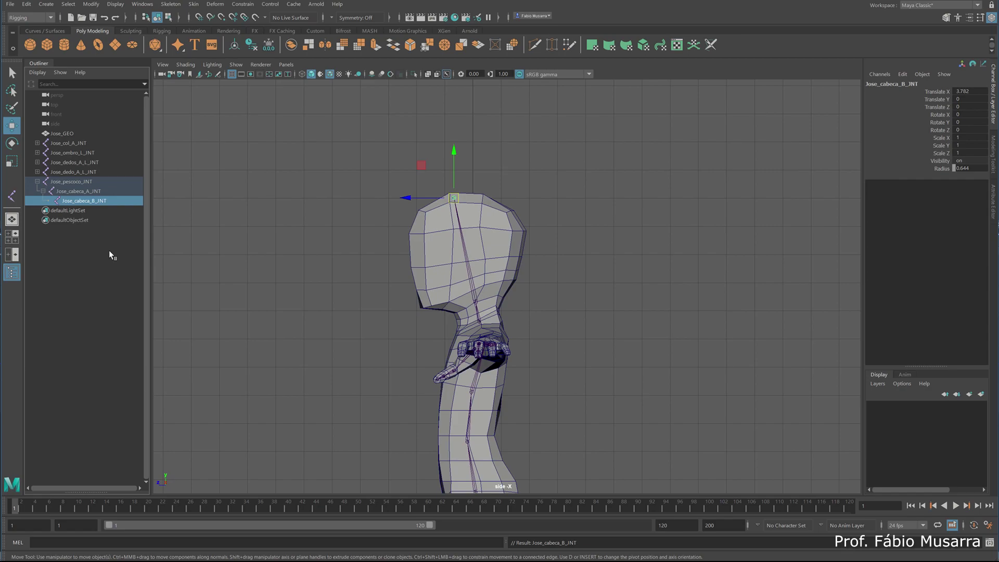
{"action": "left_click", "coordinate": [38, 181]}
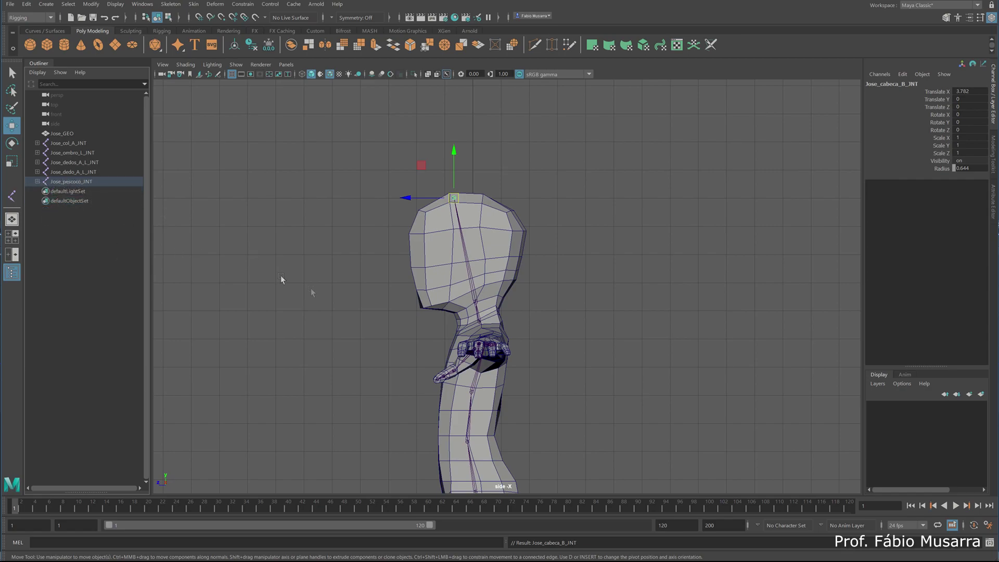
Step: Examine the hips, upper legs and lower end of the spine chain in the perspective view
{"action": "left_click_drag", "start_coordinate": [386, 308], "coordinate": [437, 330], "text": "alt"}
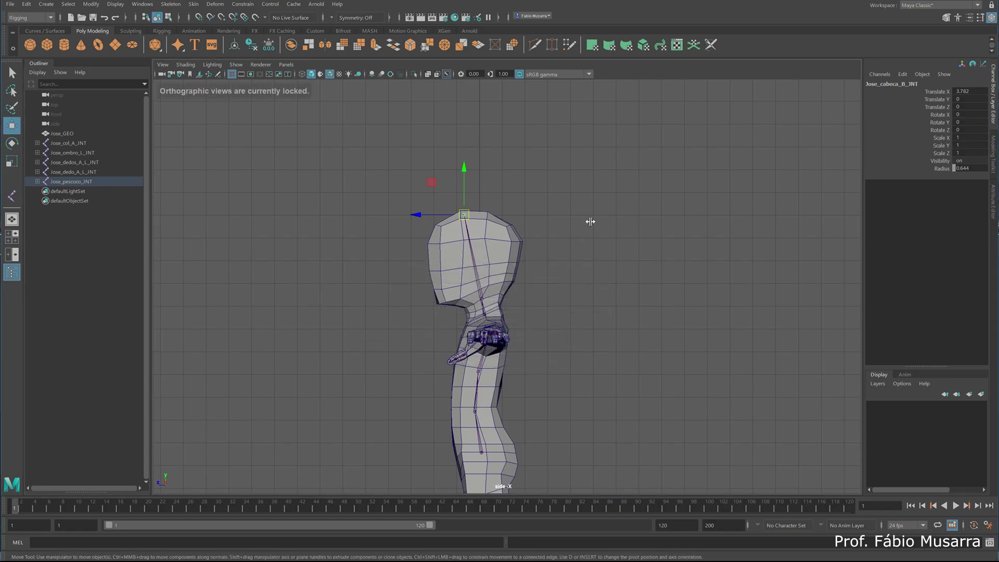
{"action": "key", "text": "space"}
{"action": "key", "text": "space"}
{"action": "scroll", "coordinate": [497, 331], "scroll_direction": "down", "scroll_amount": 3}
{"action": "left_click", "coordinate": [498, 330]}
{"action": "mouse_move", "coordinate": [473, 351]}
{"action": "left_mouse_down", "text": "alt"}
{"action": "mouse_move", "coordinate": [484, 379]}
{"action": "mouse_move", "coordinate": [498, 359]}
{"action": "mouse_move", "coordinate": [453, 337]}
{"action": "mouse_move", "coordinate": [458, 357]}
{"action": "left_mouse_up", "text": "alt"}
{"action": "scroll", "coordinate": [526, 302], "scroll_direction": "up", "scroll_amount": 4}
{"action": "middle_click_drag", "start_coordinate": [459, 357], "coordinate": [464, 275], "text": "alt"}
{"action": "mouse_move", "coordinate": [495, 338]}
{"action": "left_mouse_down", "text": "alt"}
{"action": "mouse_move", "coordinate": [486, 334]}
{"action": "mouse_move", "coordinate": [512, 343]}
{"action": "left_mouse_up", "text": "alt"}
{"action": "middle_click_drag", "start_coordinate": [515, 376], "coordinate": [510, 286], "text": "alt"}
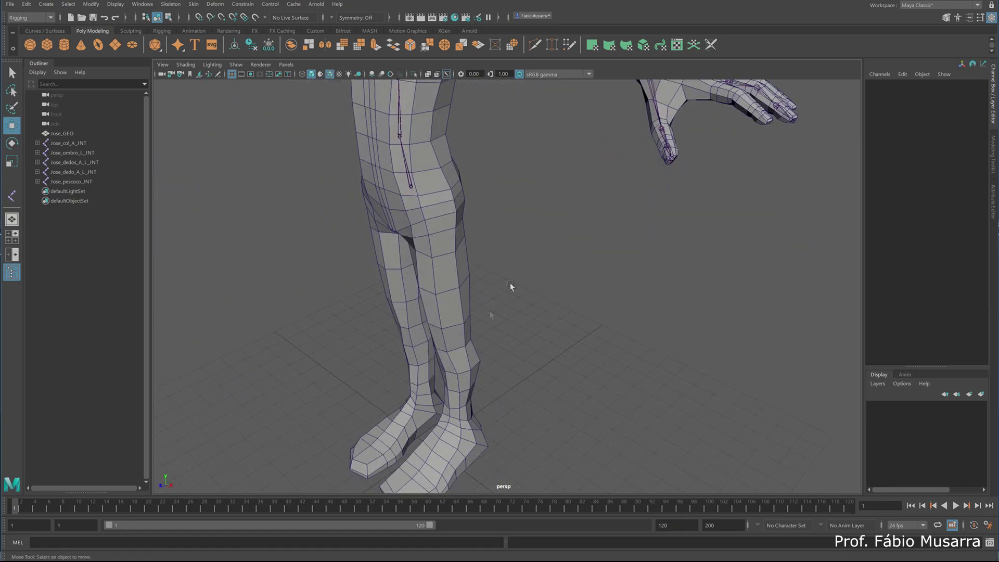
{"action": "mouse_move", "coordinate": [491, 333]}
{"action": "left_mouse_down", "text": "alt"}
{"action": "mouse_move", "coordinate": [476, 313]}
{"action": "mouse_move", "coordinate": [406, 300]}
{"action": "mouse_move", "coordinate": [494, 329]}
{"action": "left_mouse_up", "text": "alt"}
{"action": "scroll", "coordinate": [446, 310], "scroll_direction": "up", "scroll_amount": 3}
{"action": "left_click_drag", "start_coordinate": [429, 312], "coordinate": [408, 286], "text": "alt"}
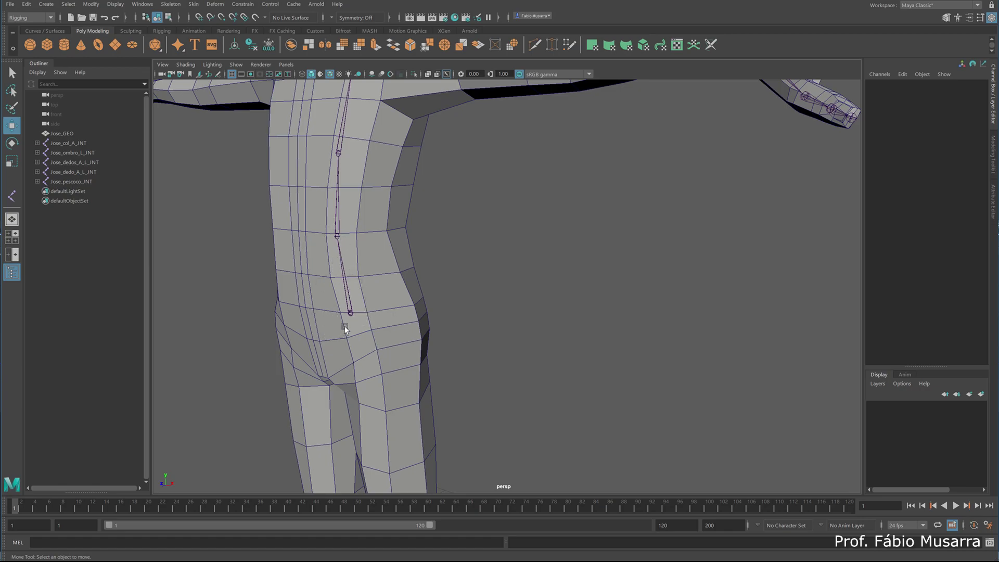
{"action": "scroll", "coordinate": [354, 327], "scroll_direction": "up", "scroll_amount": 3}
{"action": "middle_click_drag", "start_coordinate": [329, 325], "coordinate": [521, 292], "text": "alt"}
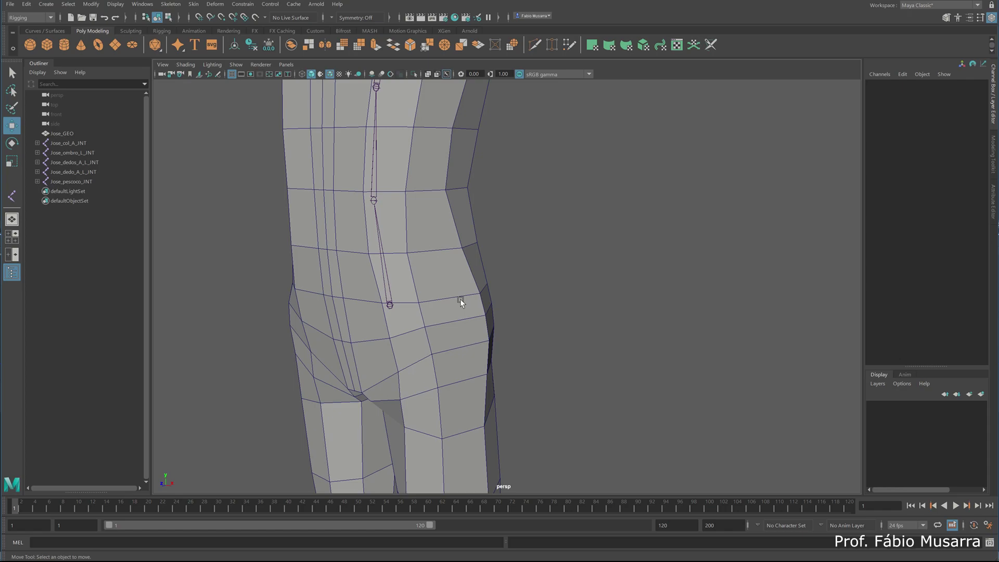
{"action": "left_click_drag", "start_coordinate": [459, 299], "coordinate": [484, 262], "text": "alt"}
{"action": "left_click_drag", "start_coordinate": [472, 314], "coordinate": [491, 311], "text": "alt"}
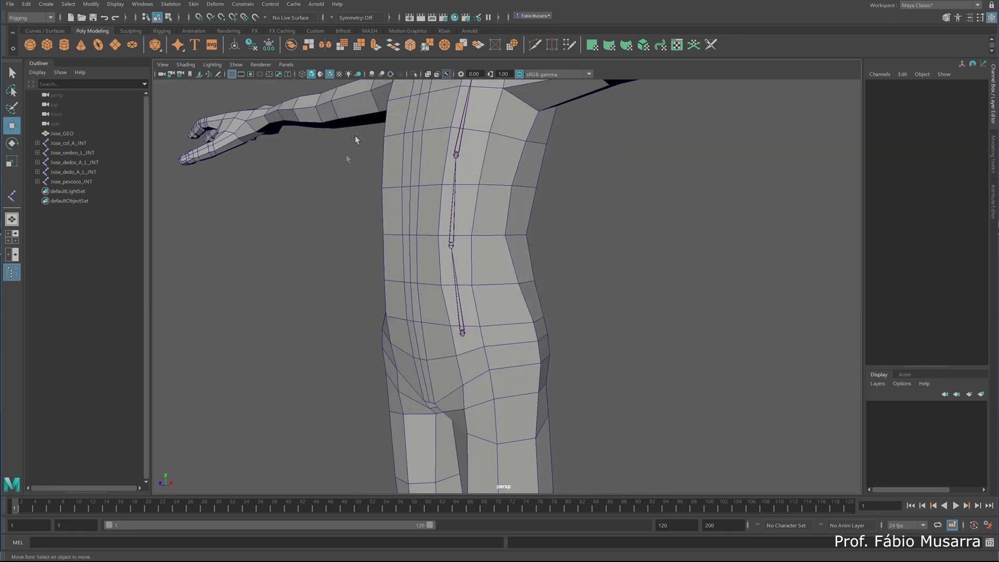
{"action": "left_click_drag", "start_coordinate": [350, 150], "coordinate": [325, 100], "text": "alt"}
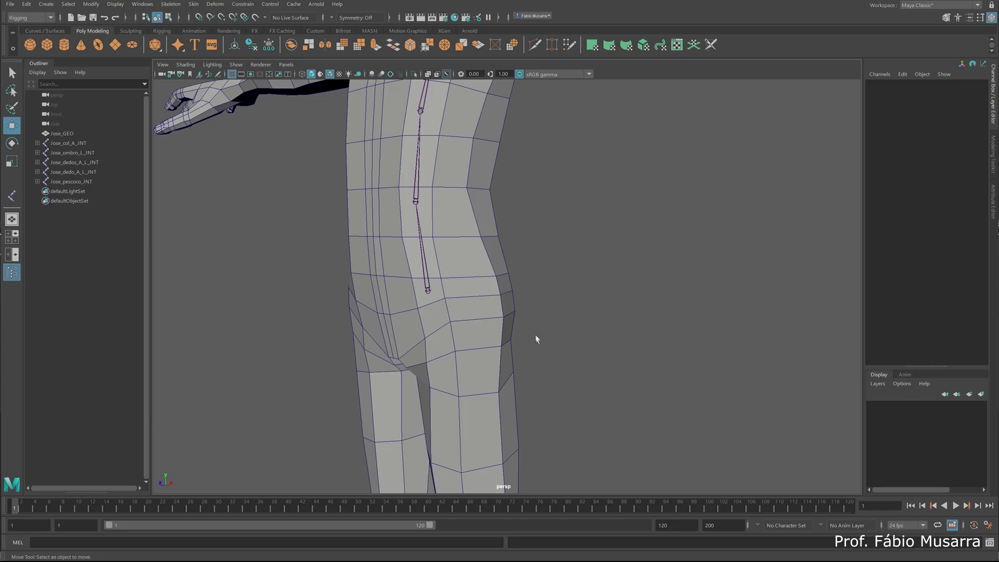
Step: Create a two-joint hip chain in the side view, rooted at the spine's lowest joint at Translate Y 11.566 and extending down about 0.804
{"action": "key", "text": "space"}
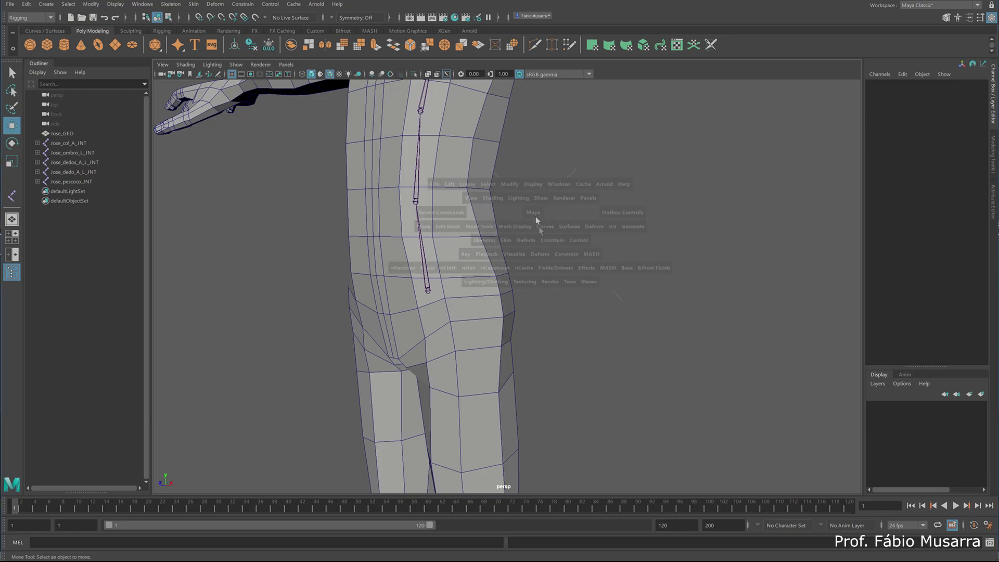
{"action": "key", "text": "space"}
{"action": "middle_click_drag", "start_coordinate": [551, 366], "coordinate": [536, 221], "text": "alt"}
{"action": "scroll", "coordinate": [517, 287], "scroll_direction": "up", "scroll_amount": 3}
{"action": "middle_click_drag", "start_coordinate": [523, 282], "coordinate": [420, 275], "text": "alt"}
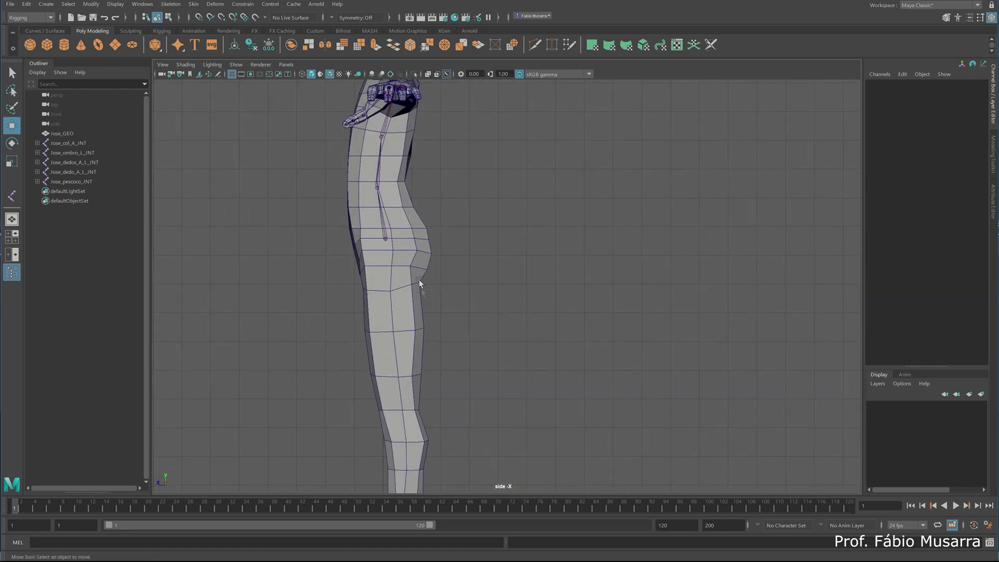
{"action": "scroll", "coordinate": [420, 288], "scroll_direction": "up", "scroll_amount": 3}
{"action": "scroll", "coordinate": [397, 281], "scroll_direction": "up", "scroll_amount": 3}
{"action": "middle_click_drag", "start_coordinate": [391, 286], "coordinate": [522, 322], "text": "alt"}
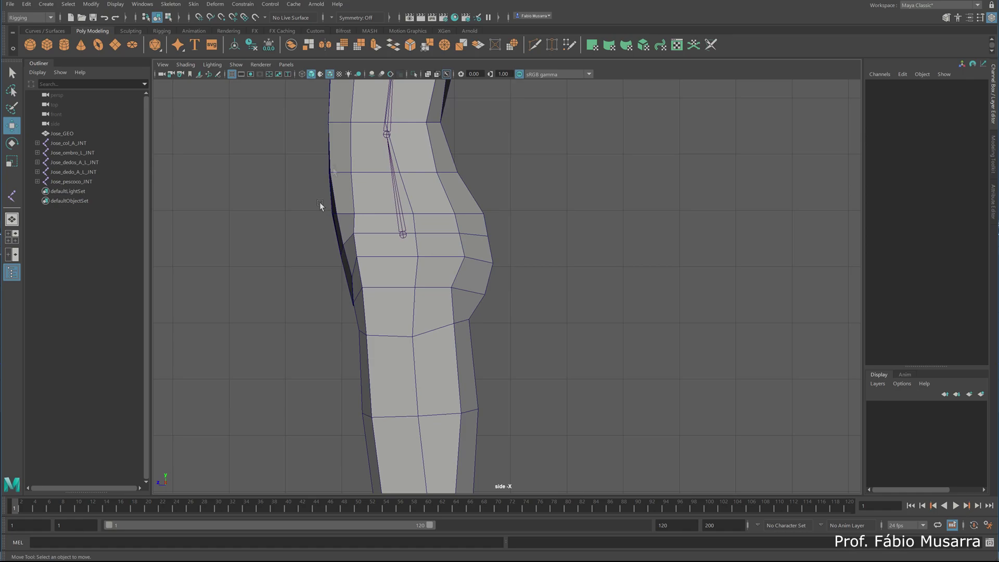
{"action": "left_click", "coordinate": [171, 4]}
{"action": "left_click", "coordinate": [183, 30]}
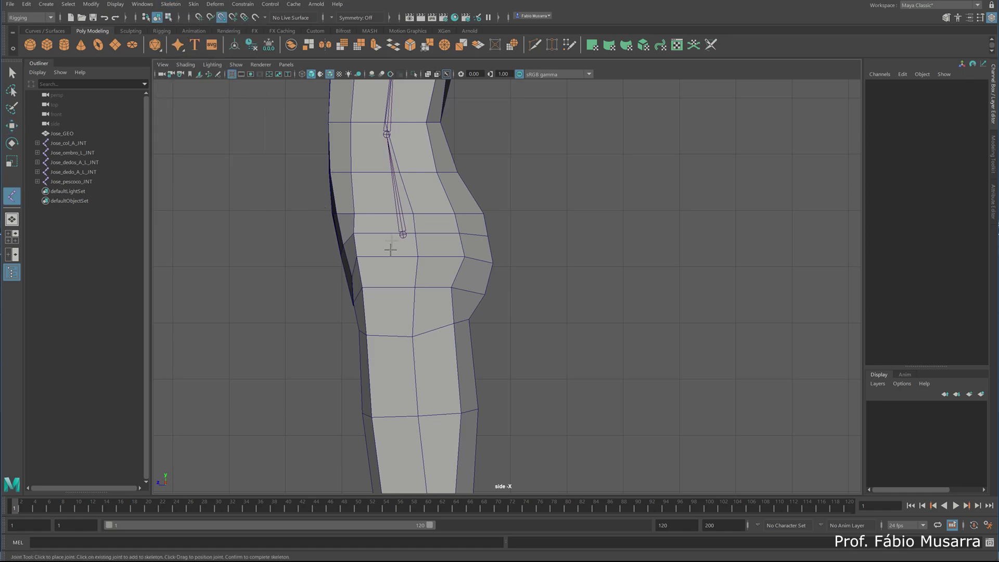
{"action": "left_click", "coordinate": [401, 237]}
{"action": "left_click", "coordinate": [357, 256]}
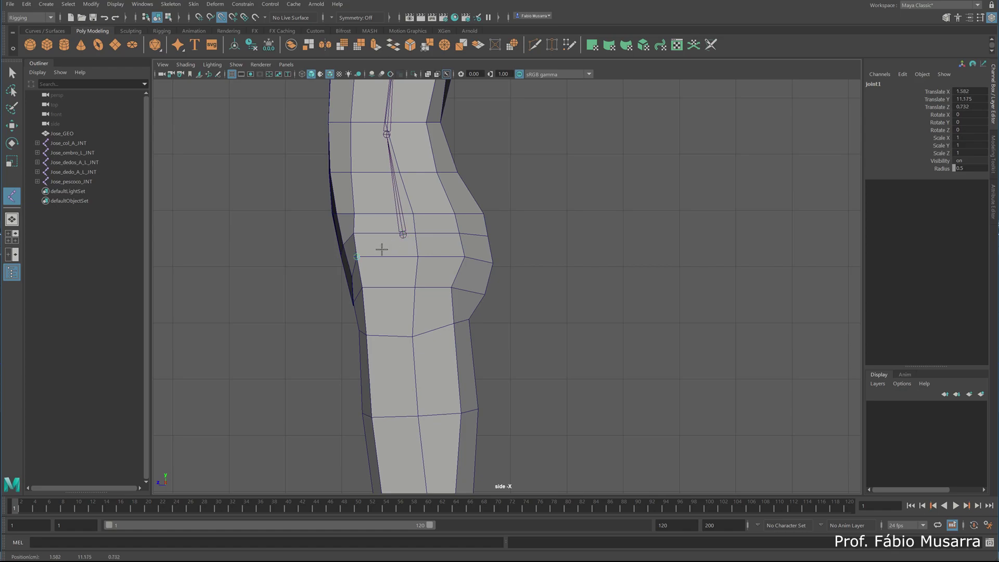
{"action": "left_click_drag", "start_coordinate": [349, 247], "coordinate": [417, 257]}
{"action": "left_click_drag", "start_coordinate": [405, 264], "coordinate": [407, 240]}
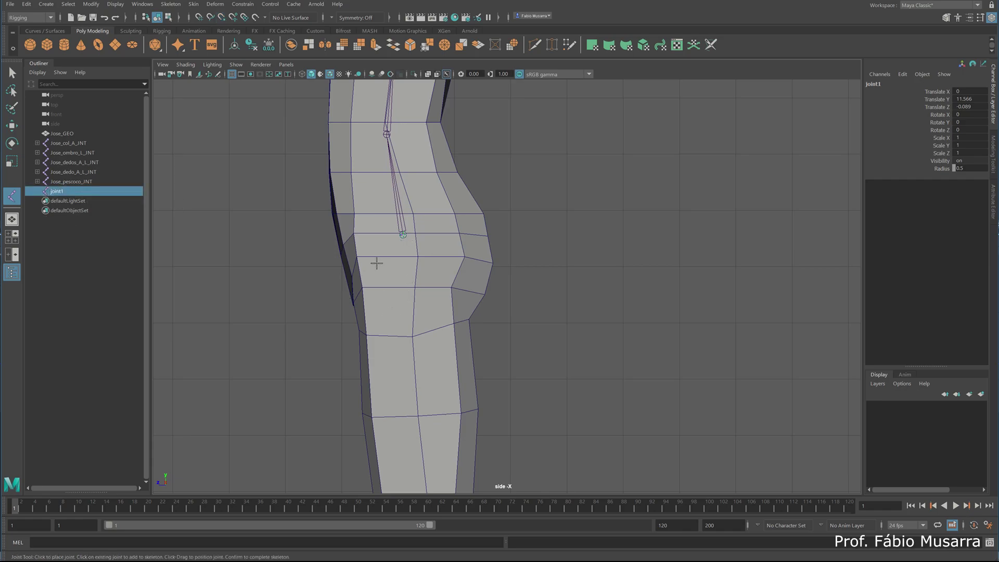
{"action": "left_click", "coordinate": [405, 279]}
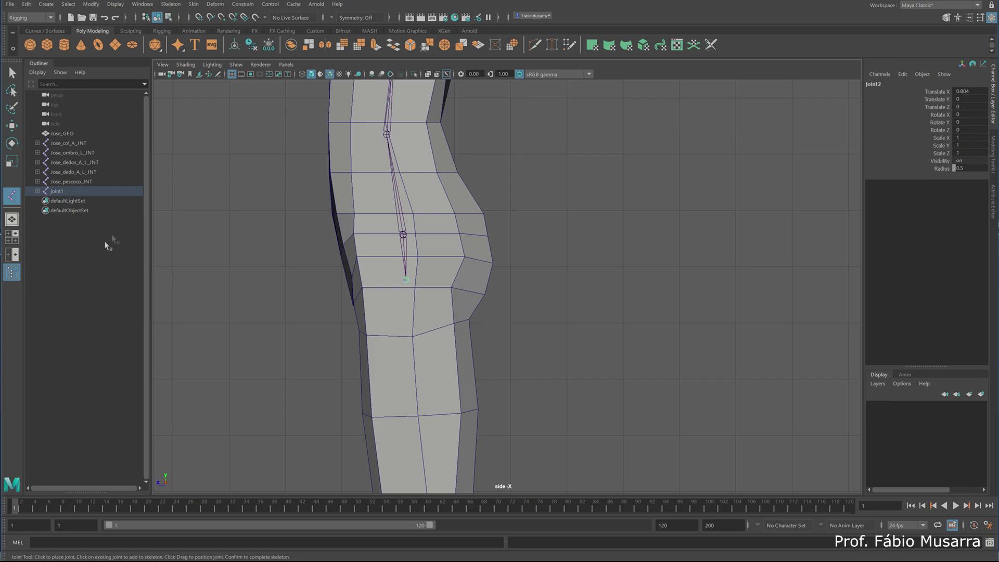
Step: Expand the new hip chain and rename its root joint1 as Jose_quadril_A_JNT
{"action": "key", "text": "space"}
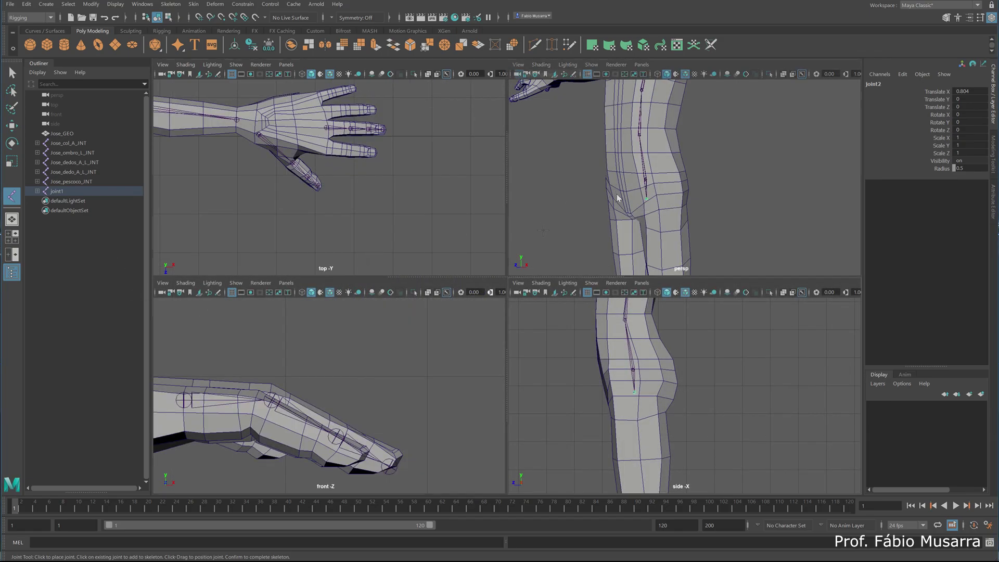
{"action": "key", "text": "space"}
{"action": "mouse_move", "coordinate": [446, 262]}
{"action": "left_mouse_down", "text": "alt"}
{"action": "mouse_move", "coordinate": [395, 276]}
{"action": "mouse_move", "coordinate": [492, 266]}
{"action": "mouse_move", "coordinate": [458, 270]}
{"action": "left_mouse_up", "text": "alt"}
{"action": "left_click", "coordinate": [37, 191]}
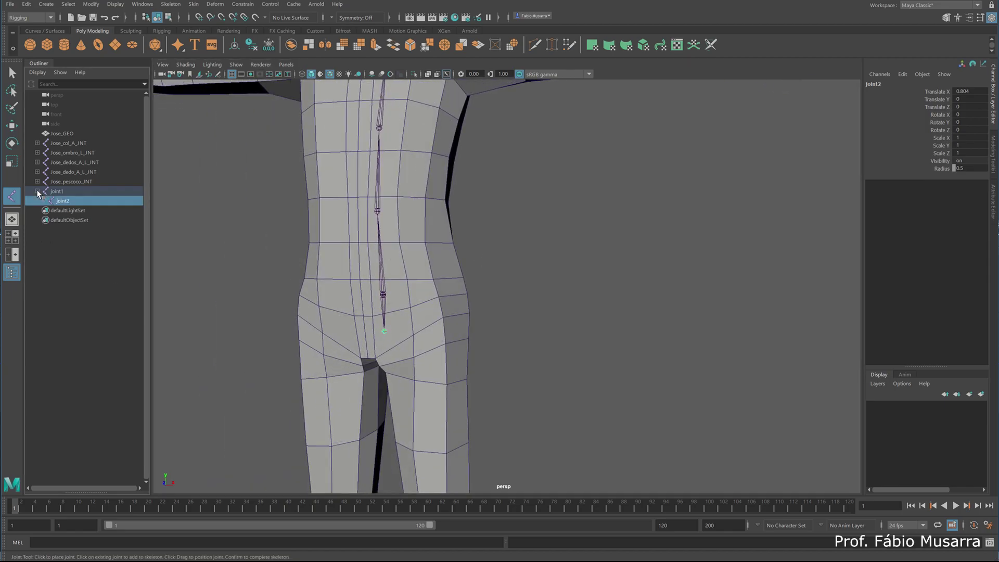
{"action": "double_click", "coordinate": [52, 192]}
{"action": "key", "text": "ctrl+v"}
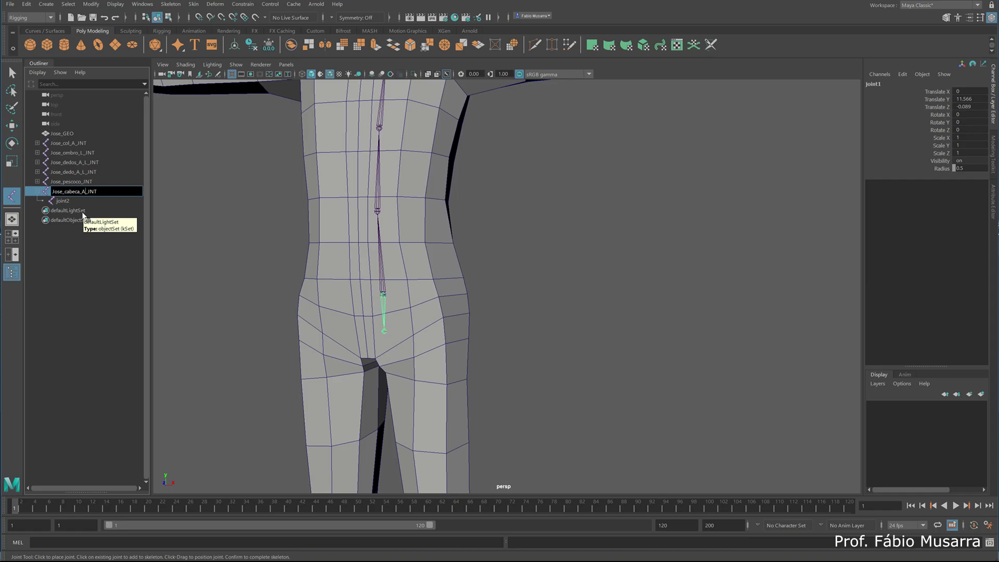
{"action": "key", "text": "BackSpace"}
{"action": "key", "text": "BackSpace"}
{"action": "key", "text": "BackSpace"}
{"action": "key", "text": "BackSpace"}
{"action": "key", "text": "BackSpace"}
{"action": "key", "text": "BackSpace"}
{"action": "type", "text": "qad"}
{"action": "key", "text": "BackSpace"}
{"action": "key", "text": "BackSpace"}
{"action": "type", "text": "uadril"}
{"action": "key", "text": "ctrl+a"}
{"action": "key", "text": "ctrl+c"}
{"action": "key", "text": "Return"}
Step: Rename the hip chain's child joint2 as Jose_quadril_B_JNT and collapse the chain, leaving nothing selected
{"action": "double_click", "coordinate": [70, 200]}
{"action": "key", "text": "ctrl+v"}
{"action": "key", "text": "Left"}
{"action": "key", "text": "Left"}
{"action": "key", "text": "Left"}
{"action": "key", "text": "Left"}
{"action": "key", "text": "BackSpace"}
{"action": "type", "text": "B"}
{"action": "key", "text": "Return"}
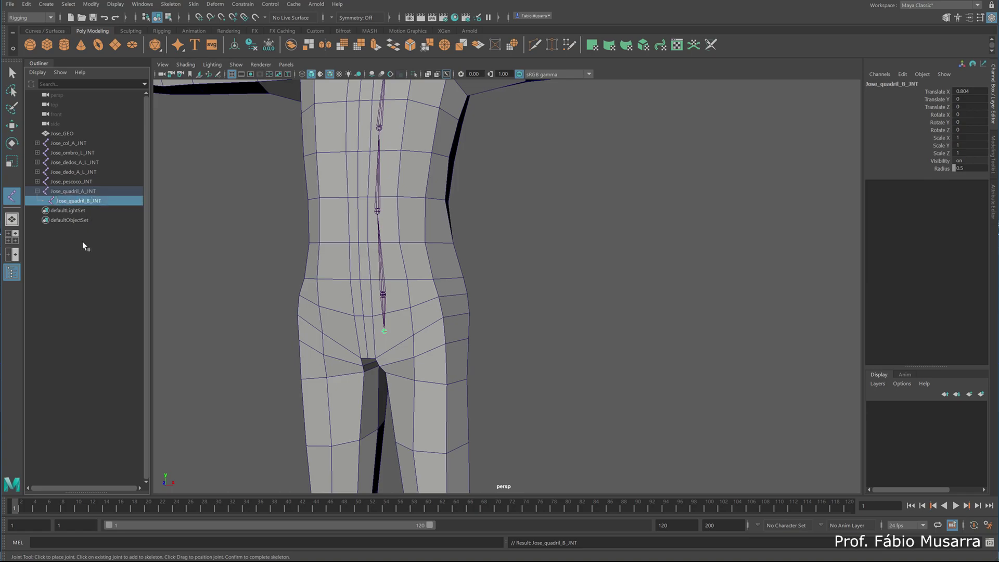
{"action": "left_click", "coordinate": [37, 191]}
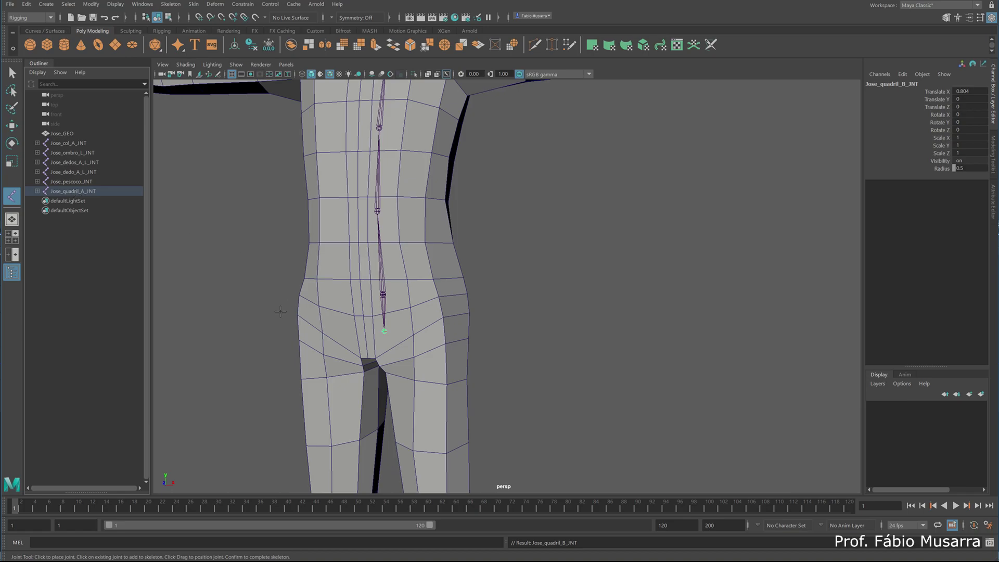
{"action": "scroll", "coordinate": [368, 320], "scroll_direction": "down", "scroll_amount": 3}
{"action": "middle_click_drag", "start_coordinate": [368, 316], "coordinate": [369, 287], "text": "alt"}
{"action": "key", "text": "w"}
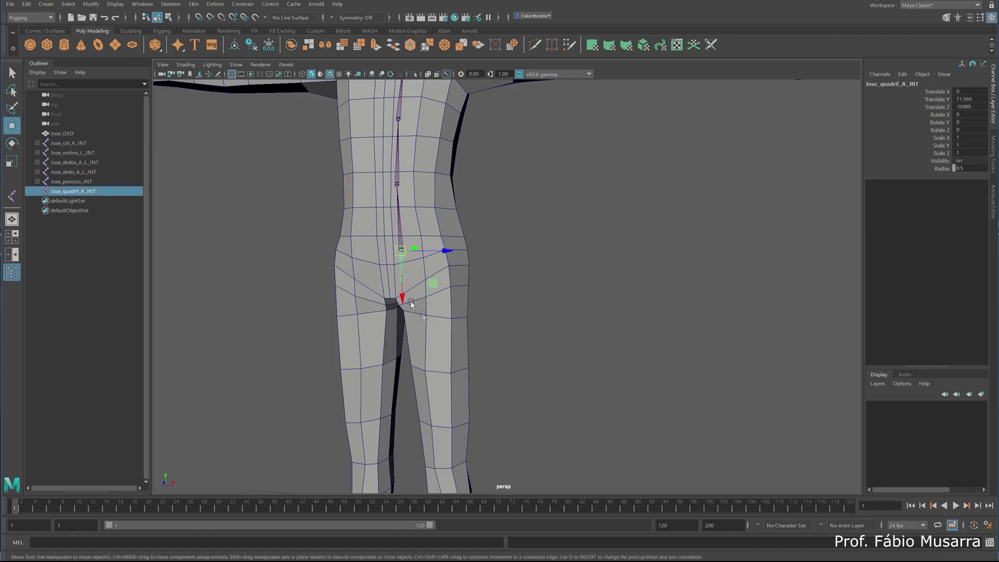
{"action": "left_click", "coordinate": [563, 338]}
Step: Activate the Joint Tool with the whole leg framed from hip to foot in the side view
{"action": "key", "text": "space"}
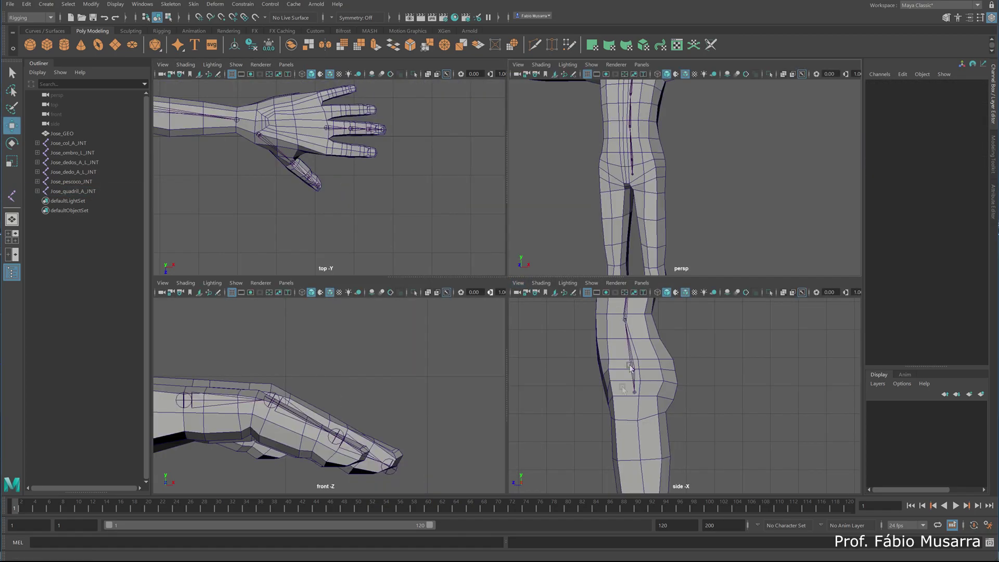
{"action": "middle_click_drag", "start_coordinate": [649, 428], "coordinate": [636, 345], "text": "alt"}
{"action": "key", "text": "space"}
{"action": "right_click_drag", "start_coordinate": [600, 348], "coordinate": [483, 335], "text": "alt"}
{"action": "mouse_move", "coordinate": [482, 338]}
{"action": "middle_mouse_down", "text": "alt"}
{"action": "mouse_move", "coordinate": [469, 293]}
{"action": "mouse_move", "coordinate": [470, 335]}
{"action": "middle_mouse_up", "text": "alt"}
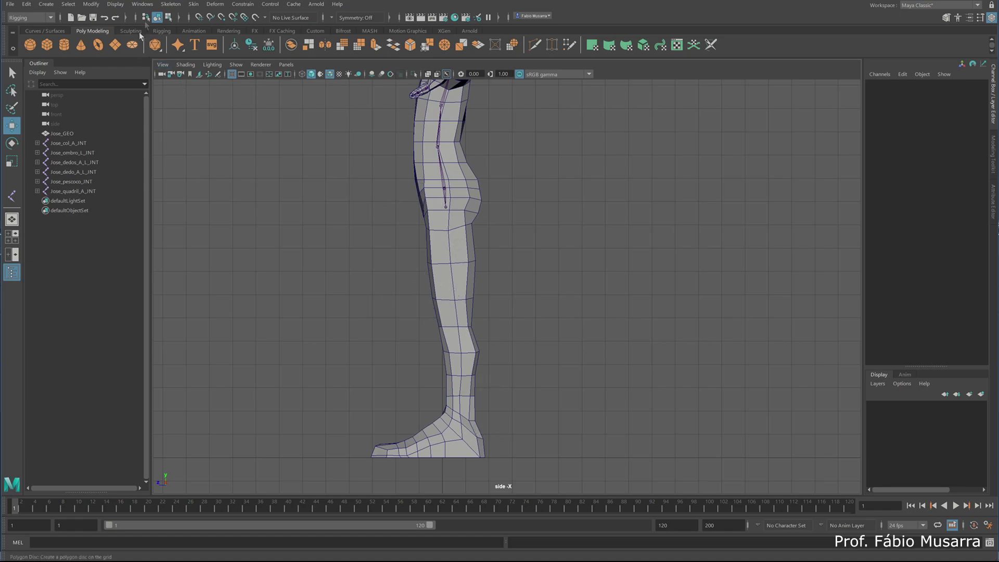
{"action": "left_click", "coordinate": [170, 4]}
{"action": "left_click", "coordinate": [181, 29]}
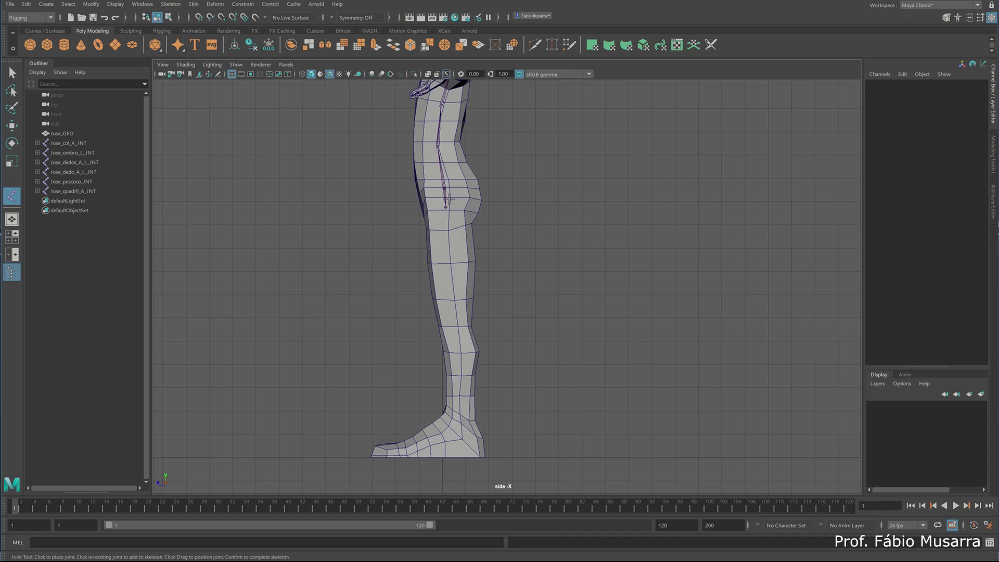
Step: Examine the hips and legs in the front view, comparing the hip chain's end with the leg in the side view
{"action": "key", "text": "space"}
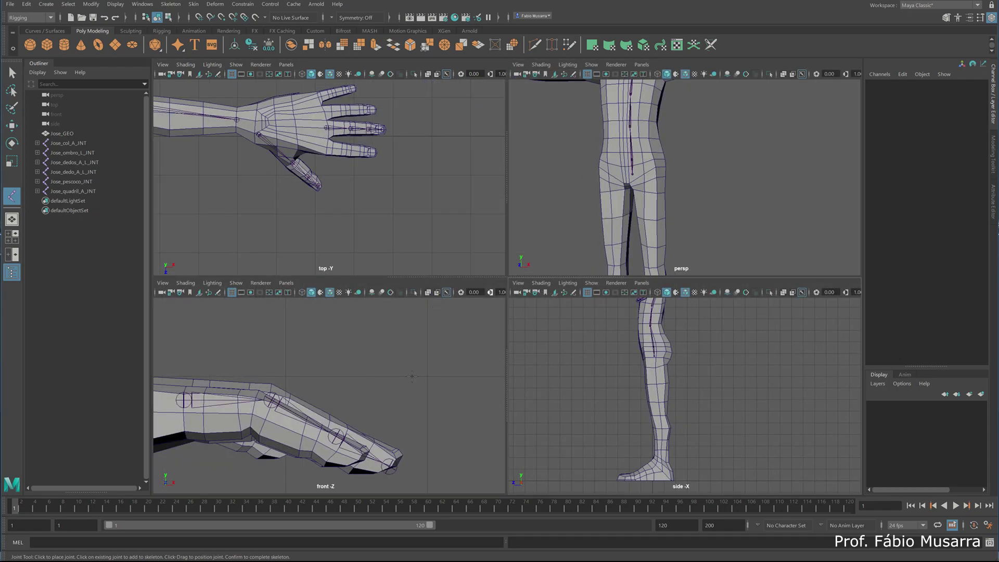
{"action": "key", "text": "space"}
{"action": "scroll", "coordinate": [365, 398], "scroll_direction": "down", "scroll_amount": 15}
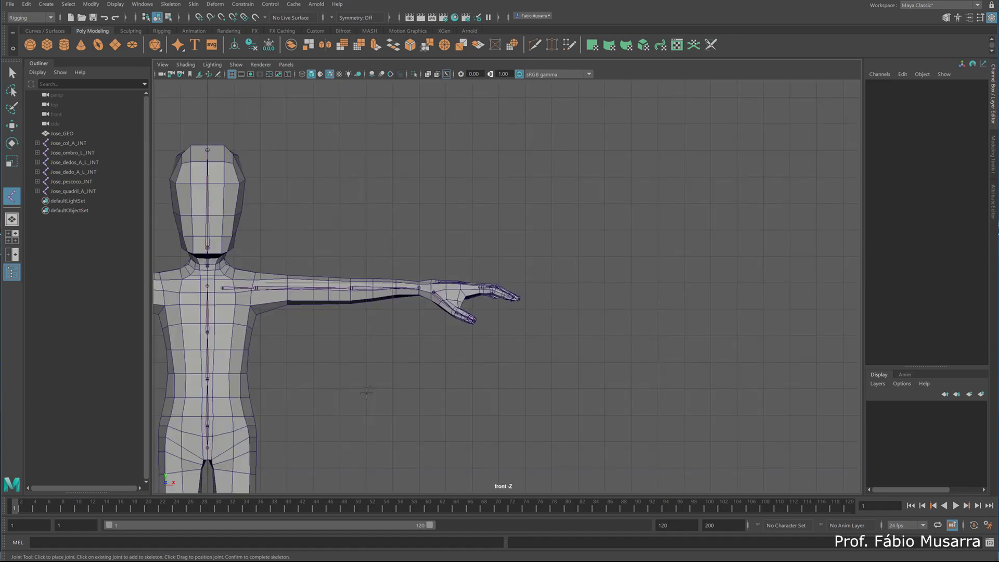
{"action": "middle_click_drag", "start_coordinate": [354, 406], "coordinate": [405, 339], "text": "alt"}
{"action": "scroll", "coordinate": [406, 339], "scroll_direction": "up", "scroll_amount": 3}
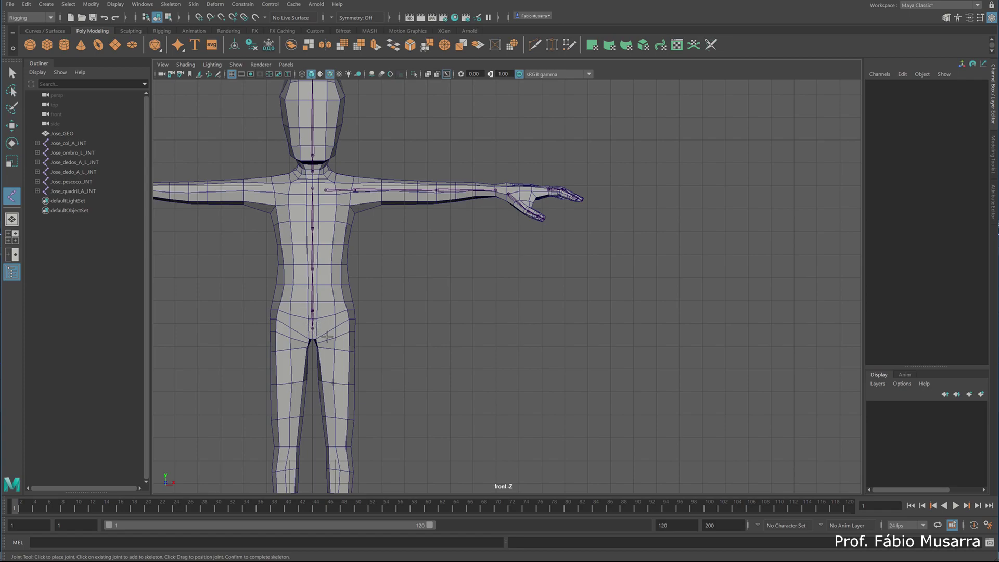
{"action": "scroll", "coordinate": [307, 335], "scroll_direction": "up", "scroll_amount": 2}
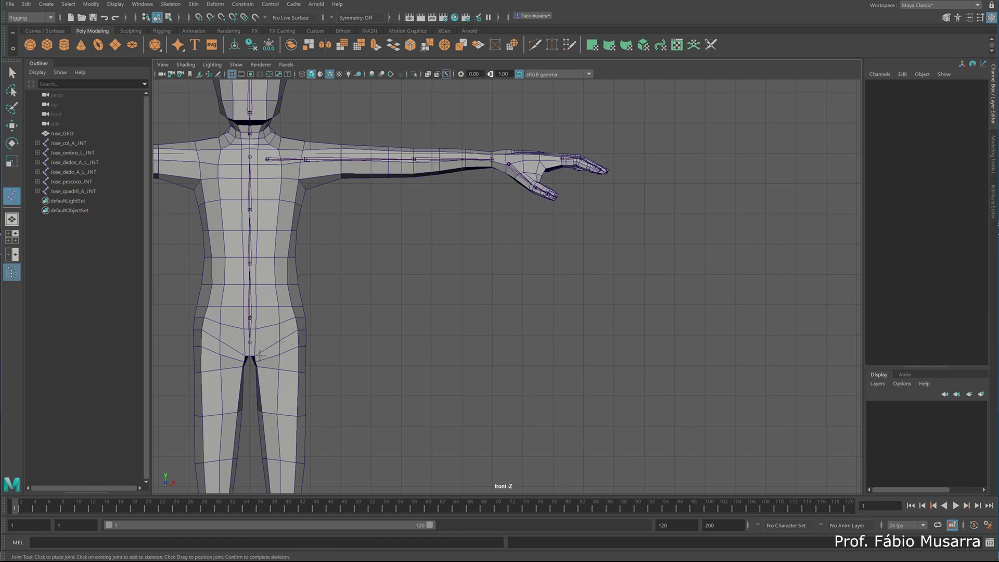
{"action": "key", "text": "space"}
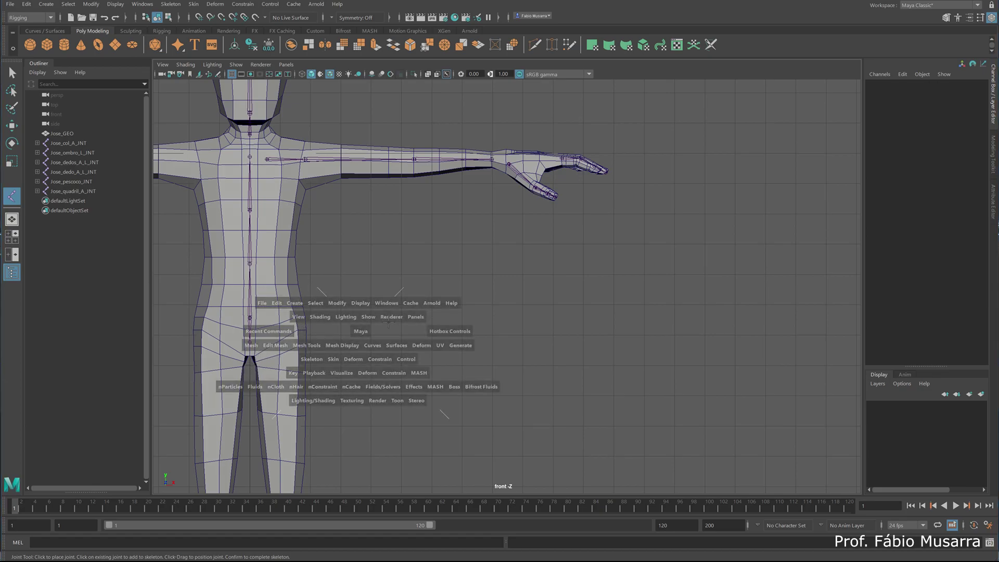
{"action": "key", "text": "space"}
{"action": "scroll", "coordinate": [408, 355], "scroll_direction": "up", "scroll_amount": 2}
{"action": "mouse_move", "coordinate": [407, 291]}
{"action": "middle_mouse_down", "text": "alt"}
{"action": "mouse_move", "coordinate": [420, 328]}
{"action": "mouse_move", "coordinate": [418, 294]}
{"action": "middle_mouse_up", "text": "alt"}
{"action": "right_click_drag", "start_coordinate": [418, 293], "coordinate": [323, 292], "text": "alt"}
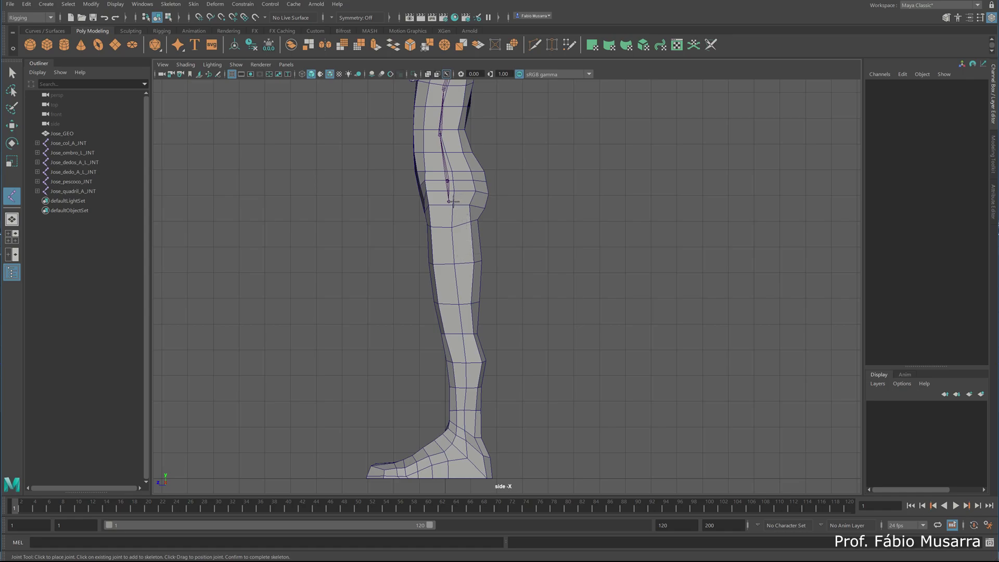
Step: Create a five-joint leg chain in the side view, from the hip at Translate Y 10.737 through knee, ankle and ball to the toe tip
{"action": "left_click", "coordinate": [452, 201]}
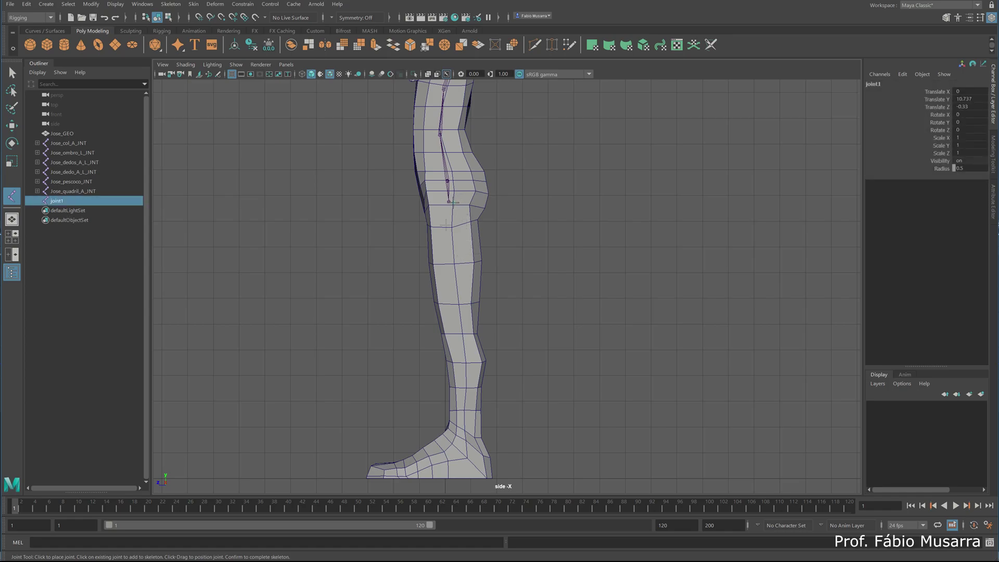
{"action": "left_click", "coordinate": [450, 333]}
{"action": "middle_click_drag", "start_coordinate": [482, 422], "coordinate": [450, 320], "text": "alt"}
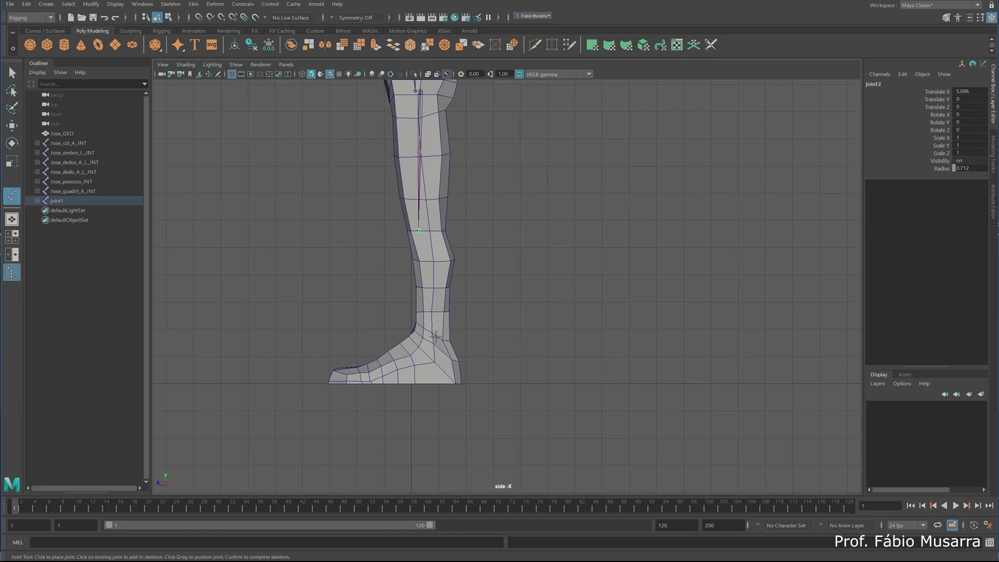
{"action": "left_click", "coordinate": [433, 333]}
{"action": "left_click", "coordinate": [383, 375]}
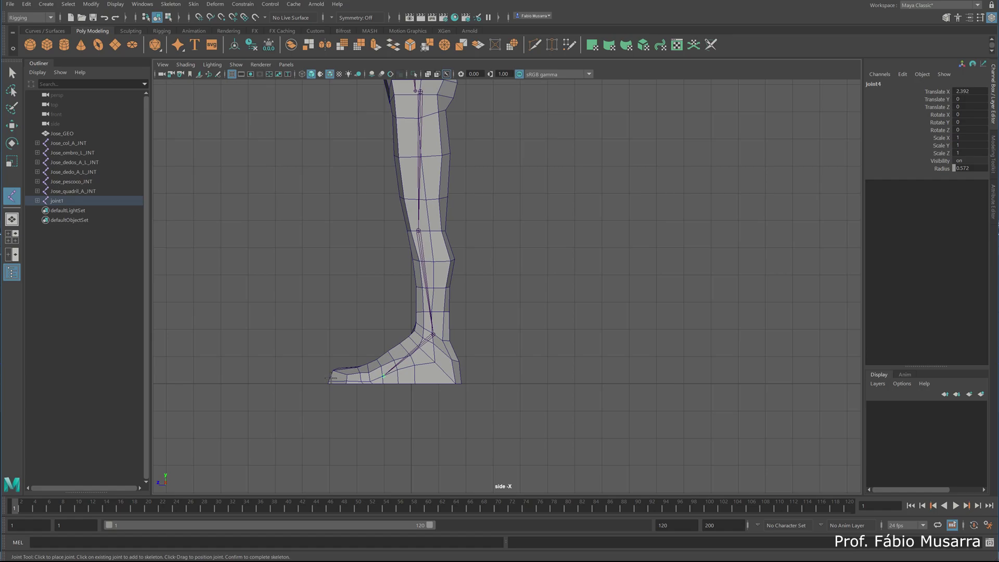
{"action": "left_click", "coordinate": [330, 377]}
{"action": "key", "text": "Return"}
{"action": "key", "text": "w"}
Step: Move the leg chain's root joint sideways in the front view to Translate X 1.046, inside the character's left leg
{"action": "key", "text": "space"}
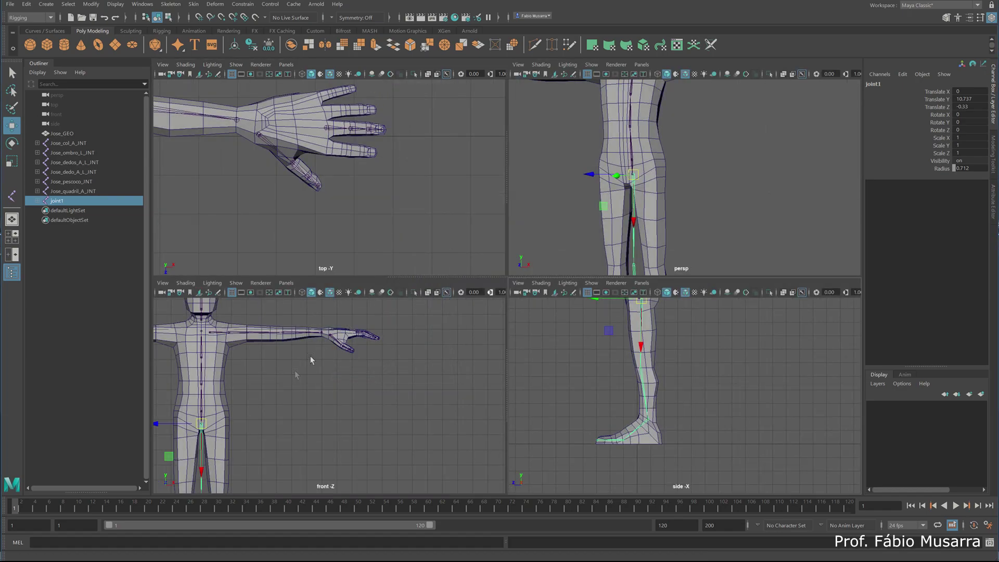
{"action": "key", "text": "space"}
{"action": "scroll", "coordinate": [364, 369], "scroll_direction": "up", "scroll_amount": 5}
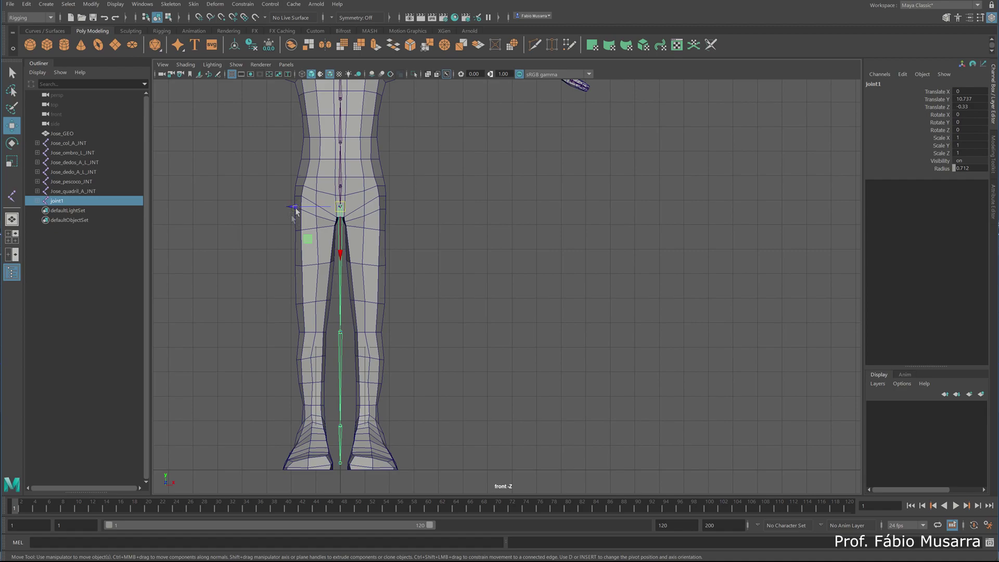
{"action": "left_click_drag", "start_coordinate": [294, 209], "coordinate": [319, 216]}
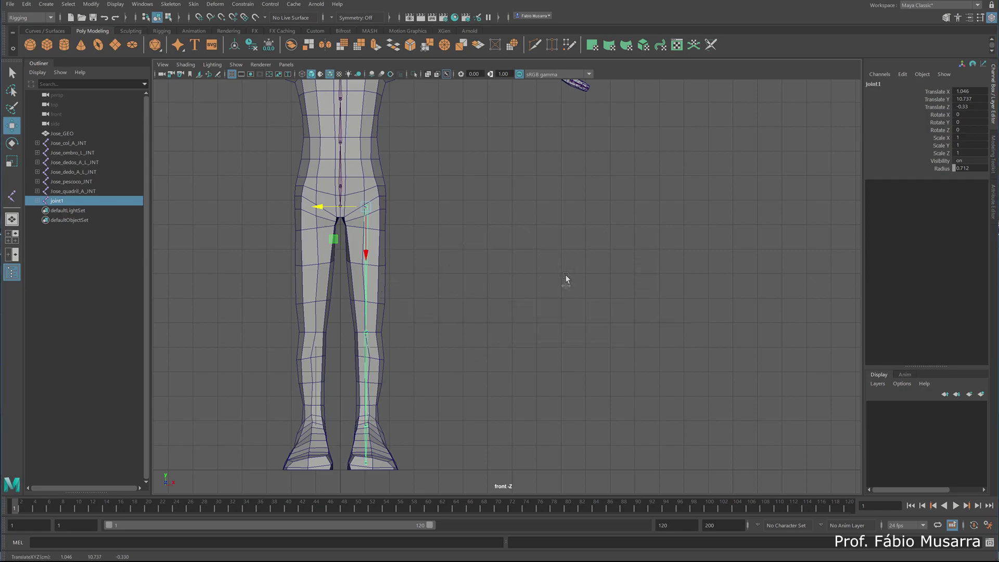
{"action": "key", "text": "space"}
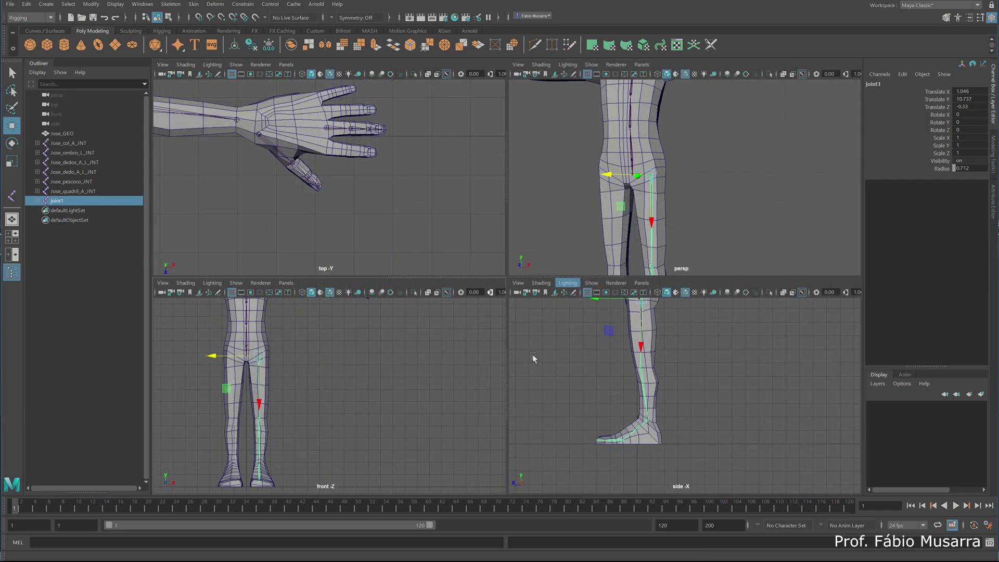
Step: Expand the leg chain and rename its root joint1 as Jose_perna_A_L_JNT, adapting the name copied from Jose_braco_A_L_JNT
{"action": "left_click", "coordinate": [38, 202]}
{"action": "double_click", "coordinate": [60, 203]}
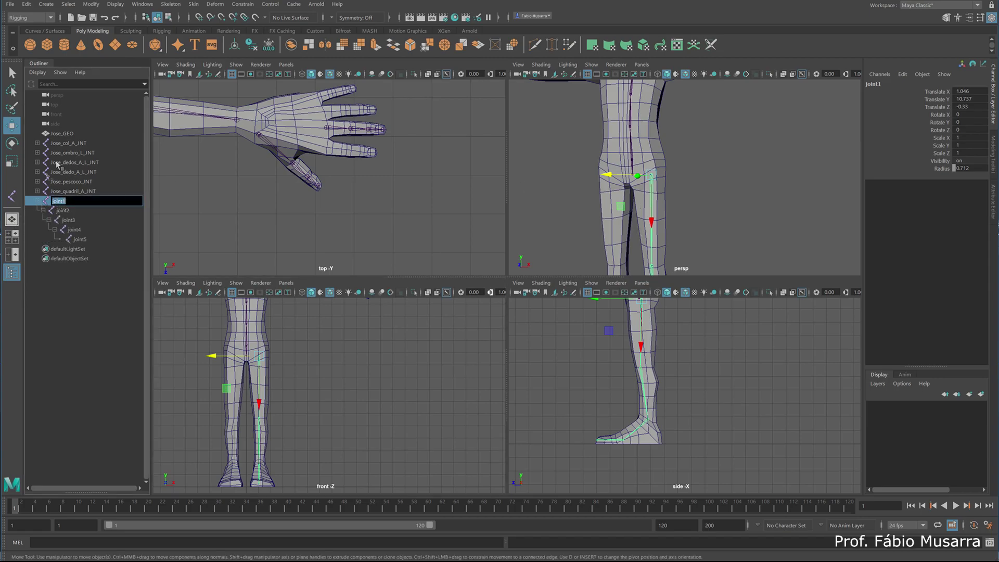
{"action": "left_click", "coordinate": [37, 153]}
{"action": "double_click", "coordinate": [70, 163]}
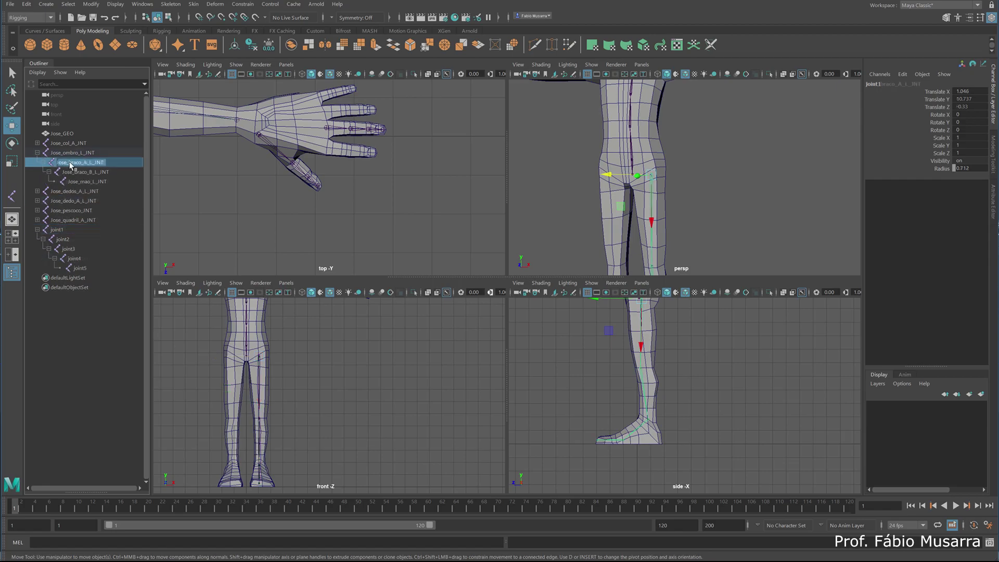
{"action": "key", "text": "ctrl+c"}
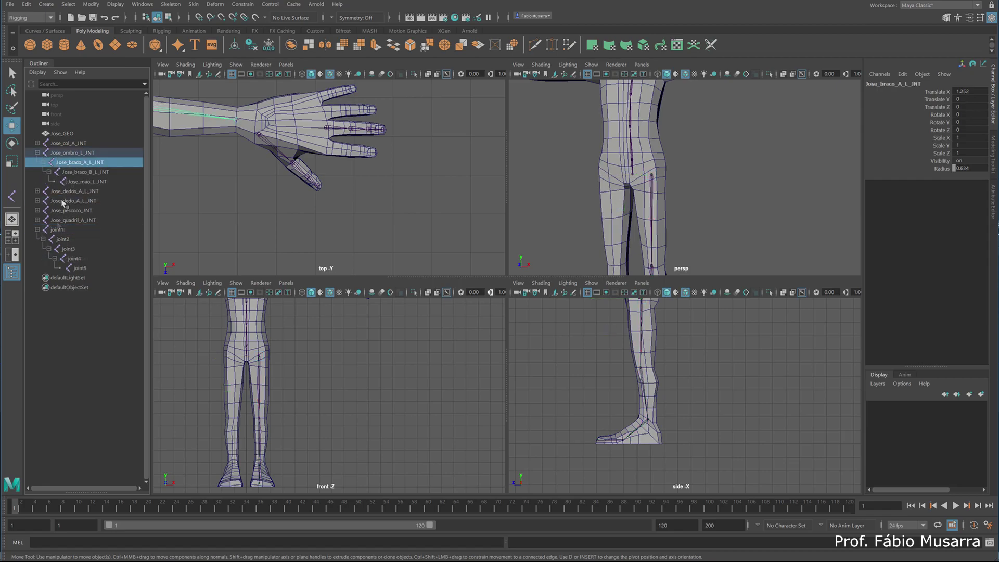
{"action": "double_click", "coordinate": [62, 230]}
{"action": "key", "text": "ctrl+v"}
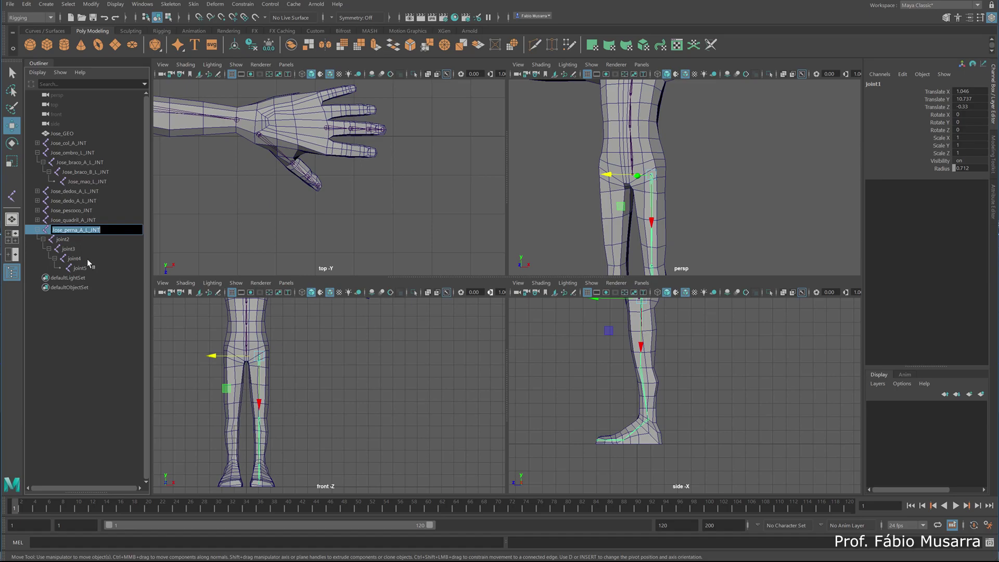
{"action": "key", "text": "Escape"}
{"action": "double_click", "coordinate": [79, 229]}
{"action": "key", "text": "ctrl+v"}
{"action": "key", "text": "Return"}
Step: Rename the knee joint joint2 as Jose_perna_B_L_JNT
{"action": "double_click", "coordinate": [67, 237]}
{"action": "key", "text": "ctrl+v"}
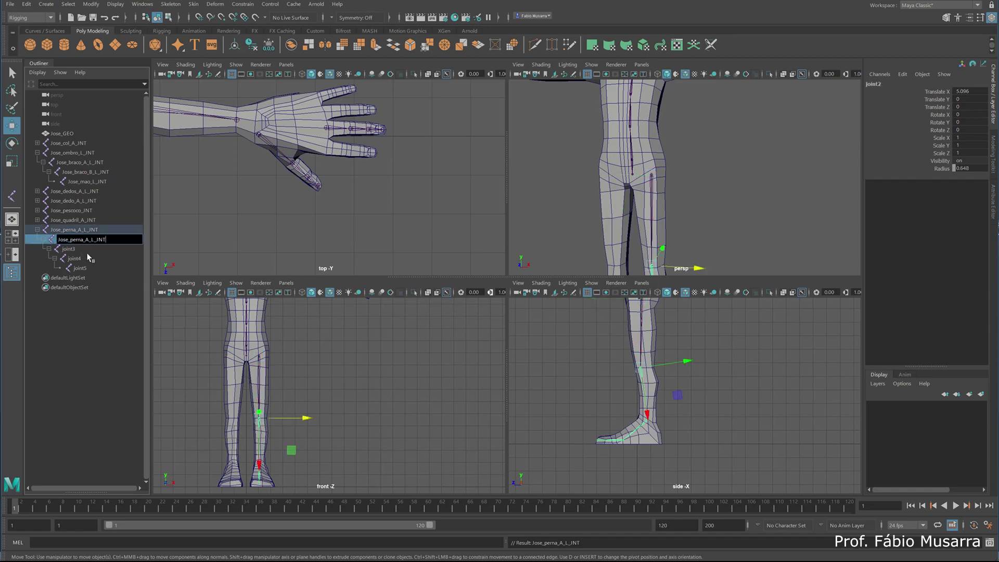
{"action": "key", "text": "BackSpace"}
{"action": "key", "text": "BackSpace"}
{"action": "key", "text": "BackSpace"}
{"action": "type", "text": "rna"}
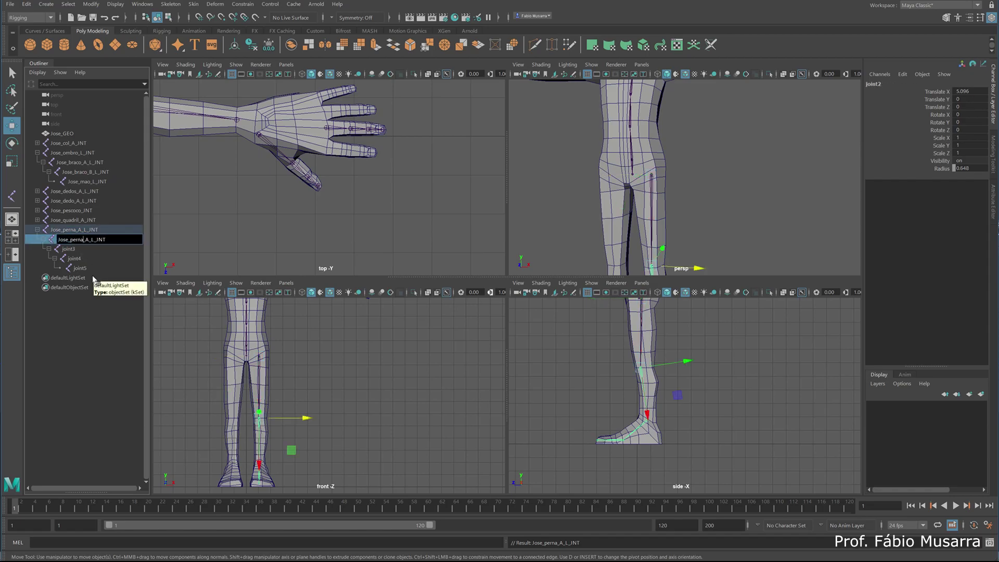
{"action": "key", "text": "Delete"}
{"action": "type", "text": "B"}
{"action": "key", "text": "Return"}
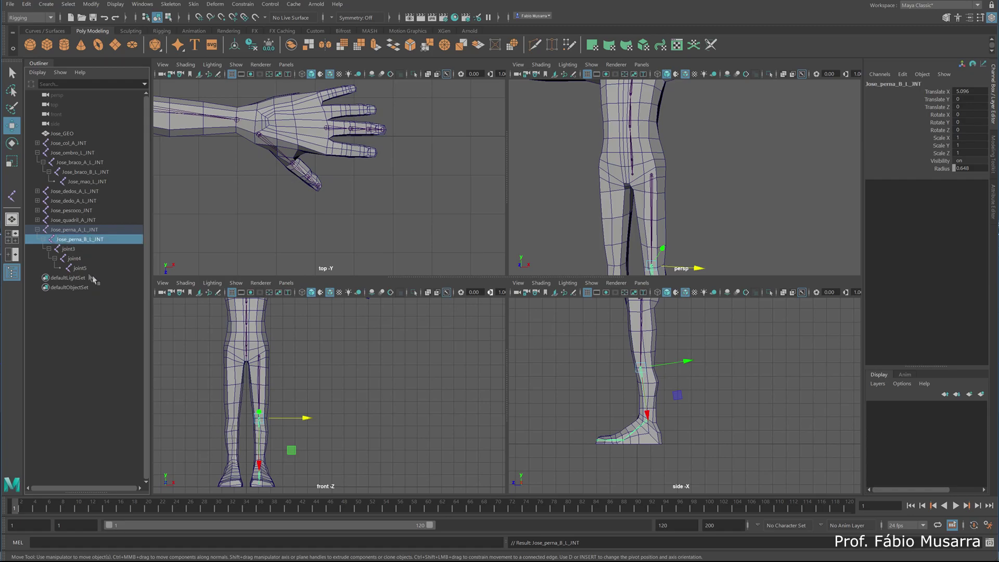
Step: Rename the ankle joint joint3 as Jose_pe_A_L_JNT
{"action": "double_click", "coordinate": [73, 250]}
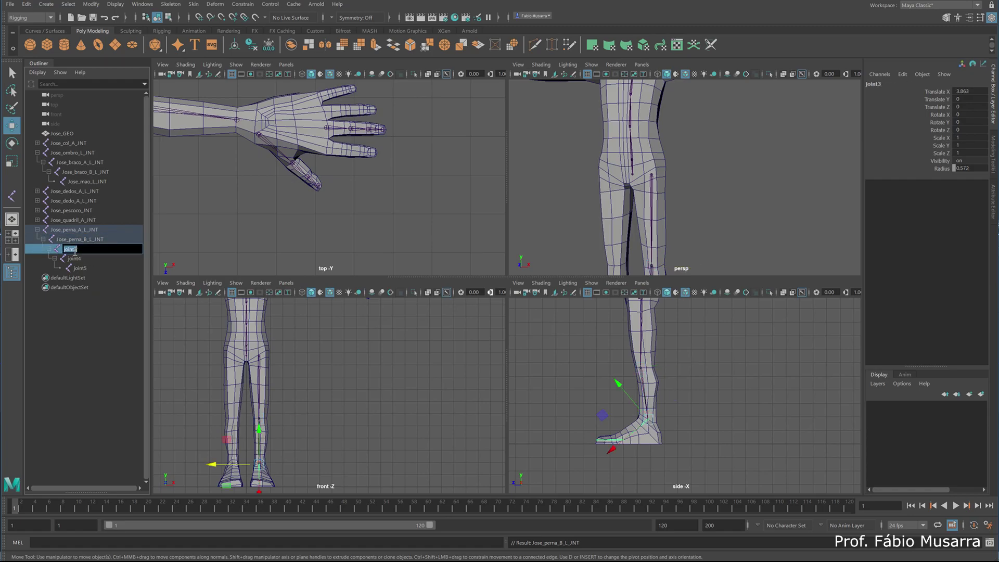
{"action": "key", "text": "ctrl+v"}
{"action": "key", "text": "Left"}
{"action": "key", "text": "Left"}
{"action": "key", "text": "BackSpace"}
{"action": "key", "text": "BackSpace"}
{"action": "key", "text": "BackSpace"}
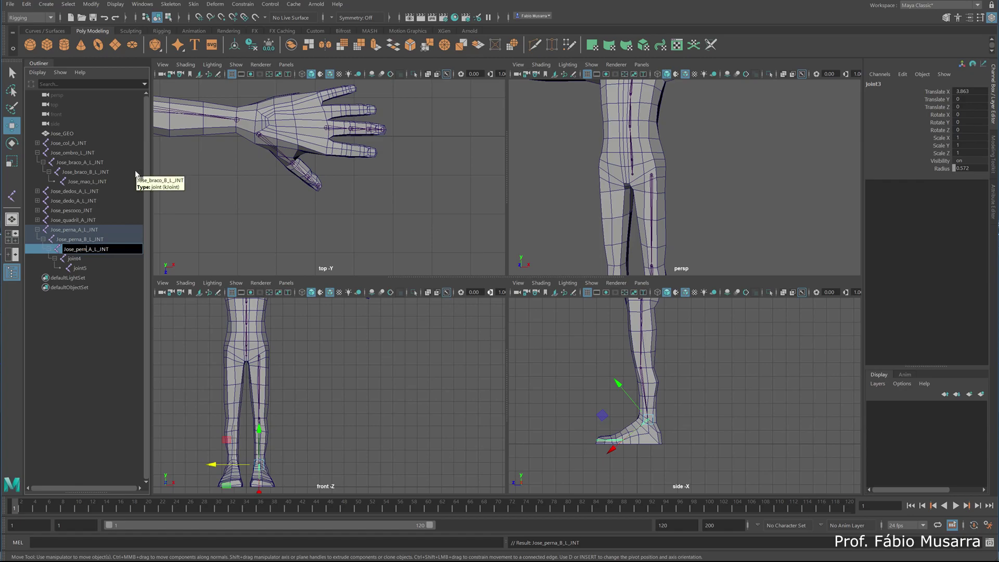
{"action": "key", "text": "Return"}
Step: Rename the ball-of-foot joint joint4 as Jose_pe_B_L_JNT
{"action": "left_click", "coordinate": [75, 259]}
{"action": "double_click", "coordinate": [76, 259]}
{"action": "key", "text": "ctrl+v"}
{"action": "key", "text": "BackSpace"}
{"action": "key", "text": "BackSpace"}
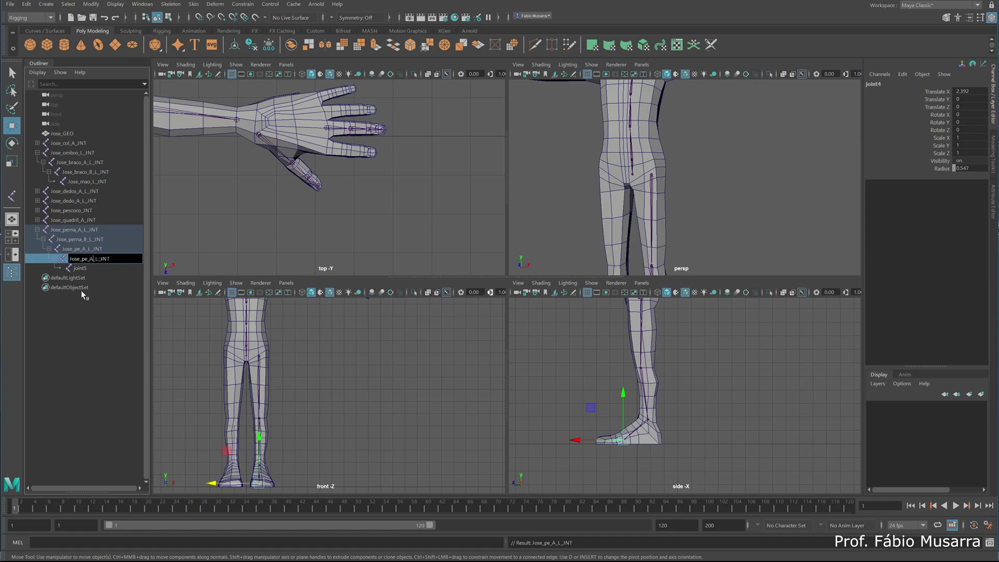
{"action": "type", "text": "B"}
{"action": "key", "text": "Return"}
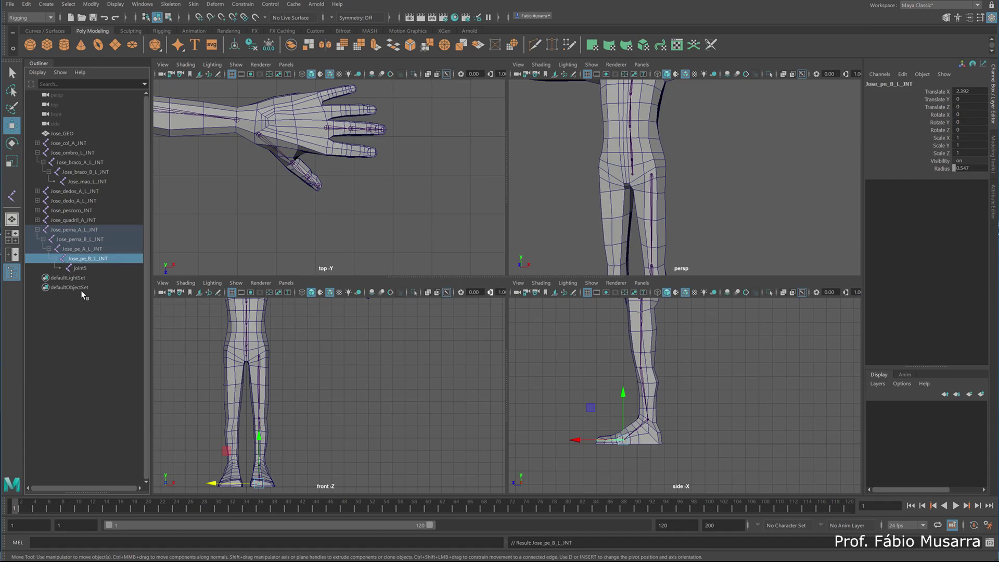
Step: Rename the toe-tip joint joint5 as Jose_pe_C_L_JNT
{"action": "left_click", "coordinate": [79, 268]}
{"action": "double_click", "coordinate": [79, 268]}
{"action": "key", "text": "ctrl+v"}
{"action": "left_click", "coordinate": [99, 268]}
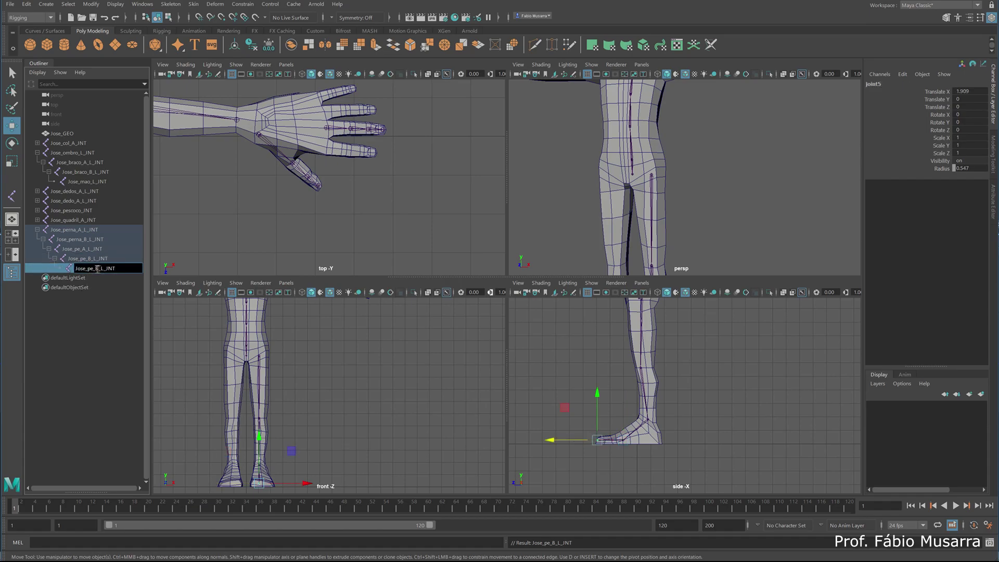
{"action": "key", "text": "BackSpace"}
{"action": "type", "text": "C"}
{"action": "key", "text": "Return"}
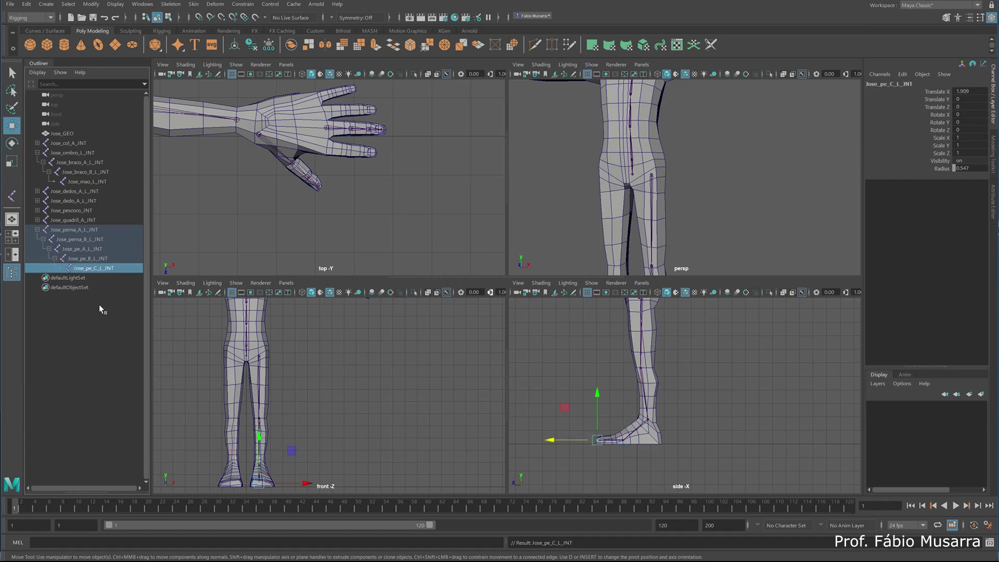
Step: Review the whole character in the perspective view and collapse the leg and shoulder chains in the Outliner
{"action": "key", "text": "space"}
{"action": "scroll", "coordinate": [494, 293], "scroll_direction": "down", "scroll_amount": 5}
{"action": "scroll", "coordinate": [492, 295], "scroll_direction": "down", "scroll_amount": 3}
{"action": "mouse_move", "coordinate": [530, 281]}
{"action": "left_mouse_down", "text": "alt"}
{"action": "mouse_move", "coordinate": [491, 286]}
{"action": "mouse_move", "coordinate": [544, 293]}
{"action": "mouse_move", "coordinate": [518, 286]}
{"action": "left_mouse_up", "text": "alt"}
{"action": "scroll", "coordinate": [518, 291], "scroll_direction": "up", "scroll_amount": 4}
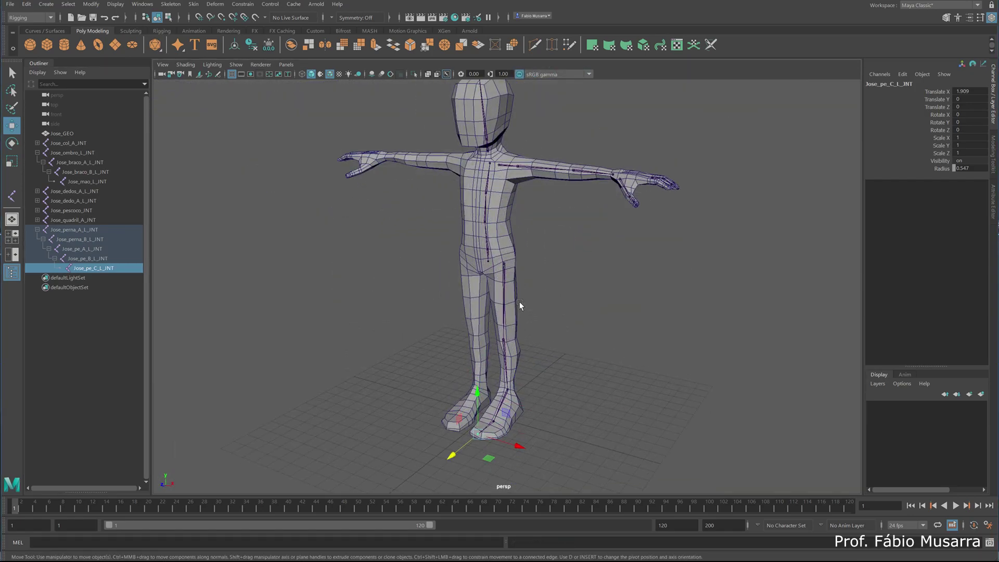
{"action": "left_click", "coordinate": [37, 229]}
{"action": "left_click", "coordinate": [37, 153]}
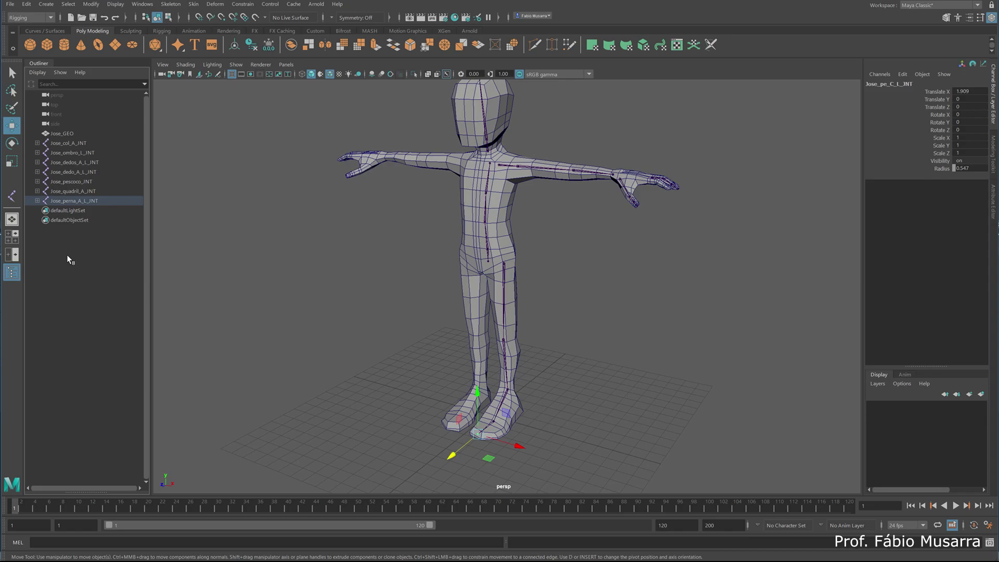
Step: Examine the hip chain's end joint and the left leg's root joint in the perspective view, selecting each in turn
{"action": "scroll", "coordinate": [369, 277], "scroll_direction": "up", "scroll_amount": 5}
{"action": "scroll", "coordinate": [379, 279], "scroll_direction": "down", "scroll_amount": 5}
{"action": "scroll", "coordinate": [383, 264], "scroll_direction": "up", "scroll_amount": 5}
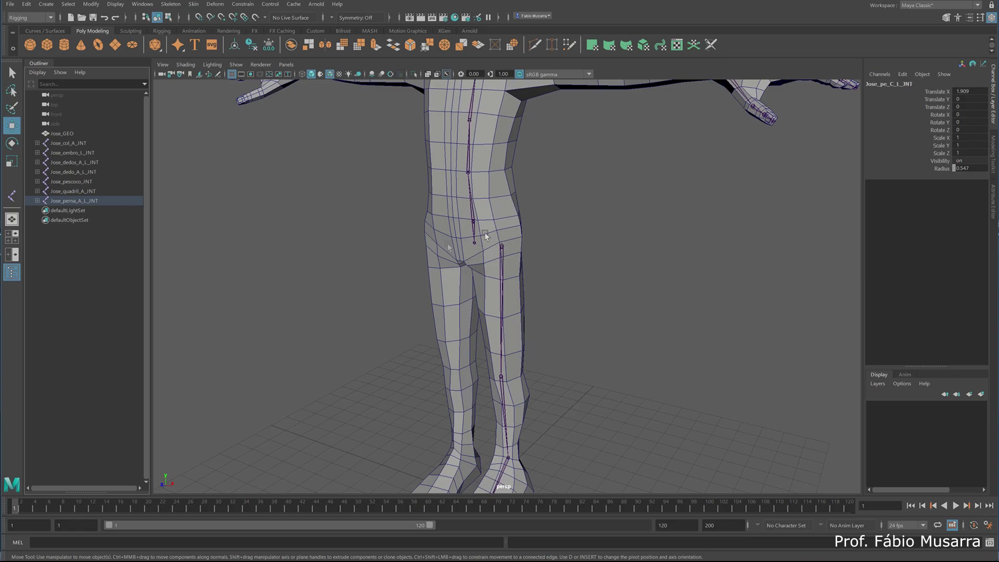
{"action": "scroll", "coordinate": [461, 260], "scroll_direction": "up", "scroll_amount": 4}
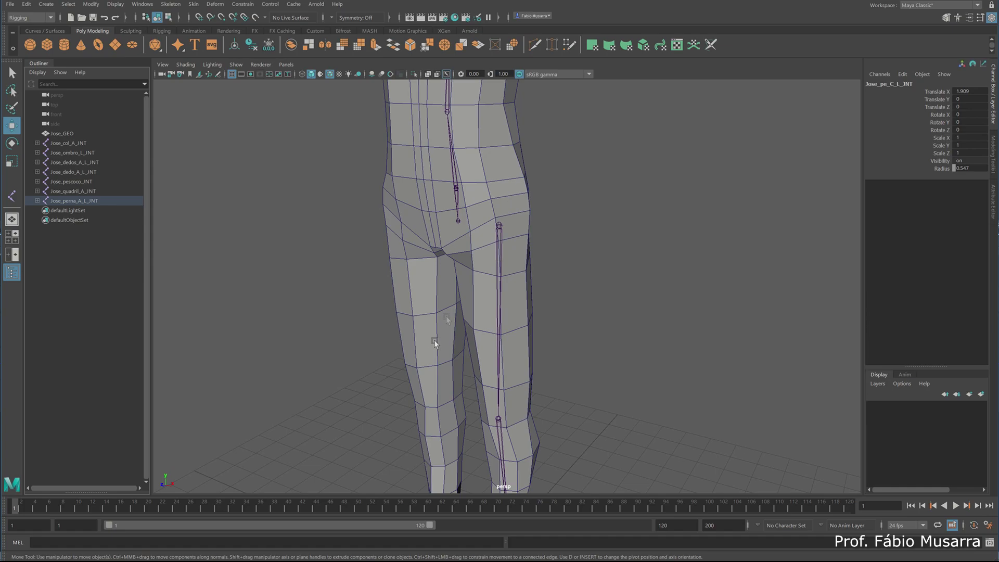
{"action": "left_click", "coordinate": [458, 220]}
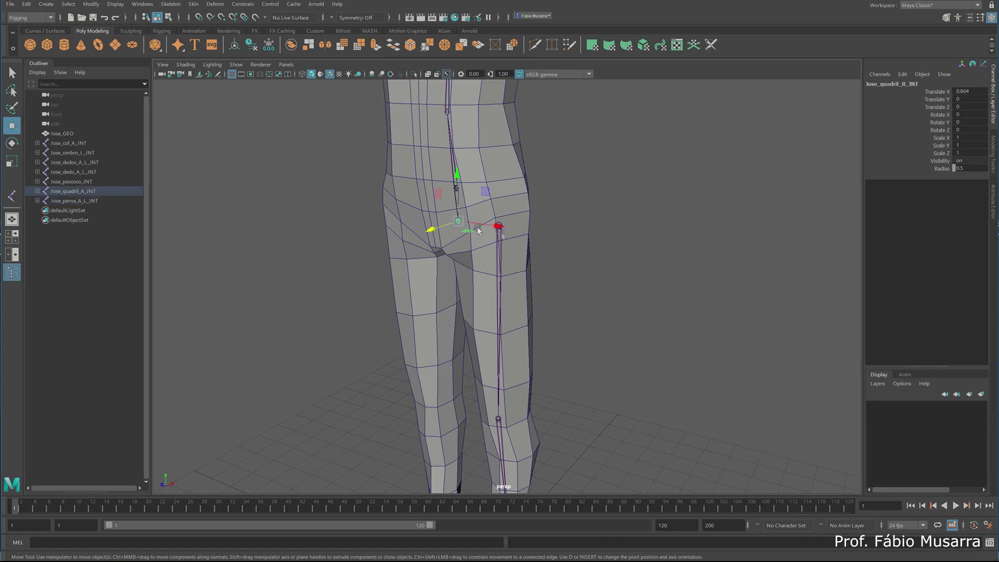
{"action": "left_click", "coordinate": [497, 243]}
{"action": "left_click", "coordinate": [499, 242]}
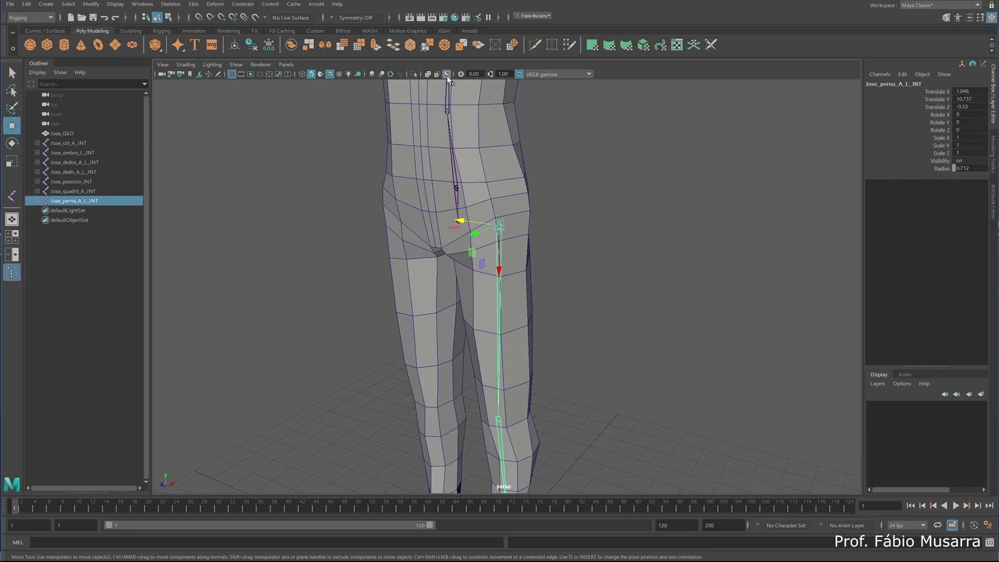
Step: Hide all polygon geometry in the perspective view so only the joint chains are displayed
{"action": "scroll", "coordinate": [427, 103], "scroll_direction": "down", "scroll_amount": 3}
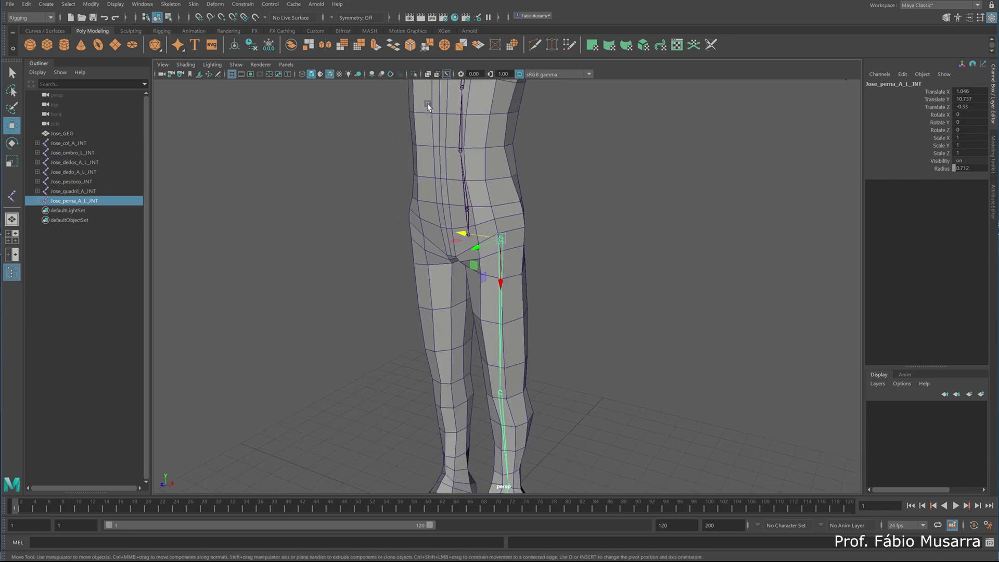
{"action": "left_click", "coordinate": [501, 139]}
{"action": "scroll", "coordinate": [365, 141], "scroll_direction": "down", "scroll_amount": 4}
{"action": "scroll", "coordinate": [365, 140], "scroll_direction": "down", "scroll_amount": 2}
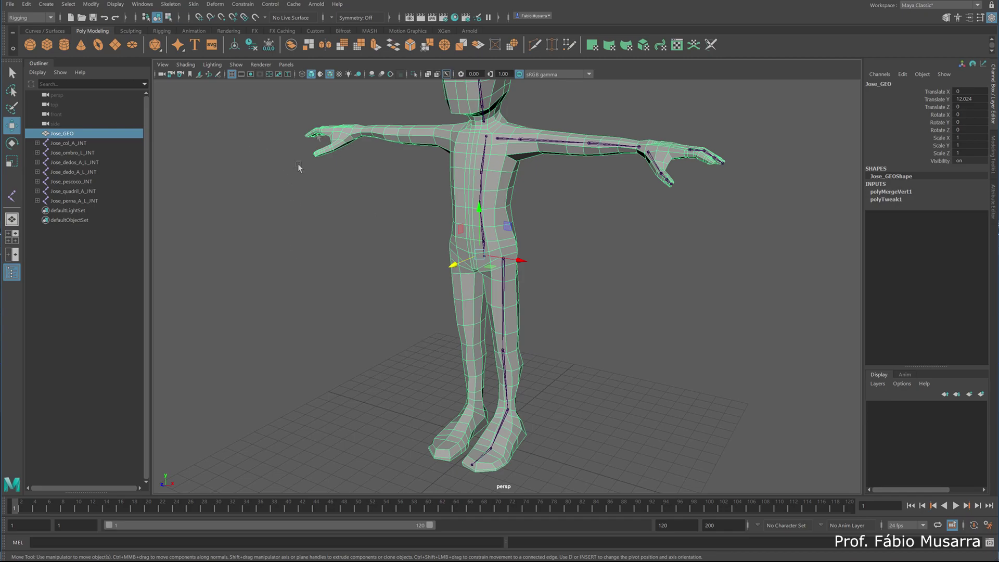
{"action": "left_click", "coordinate": [235, 65]}
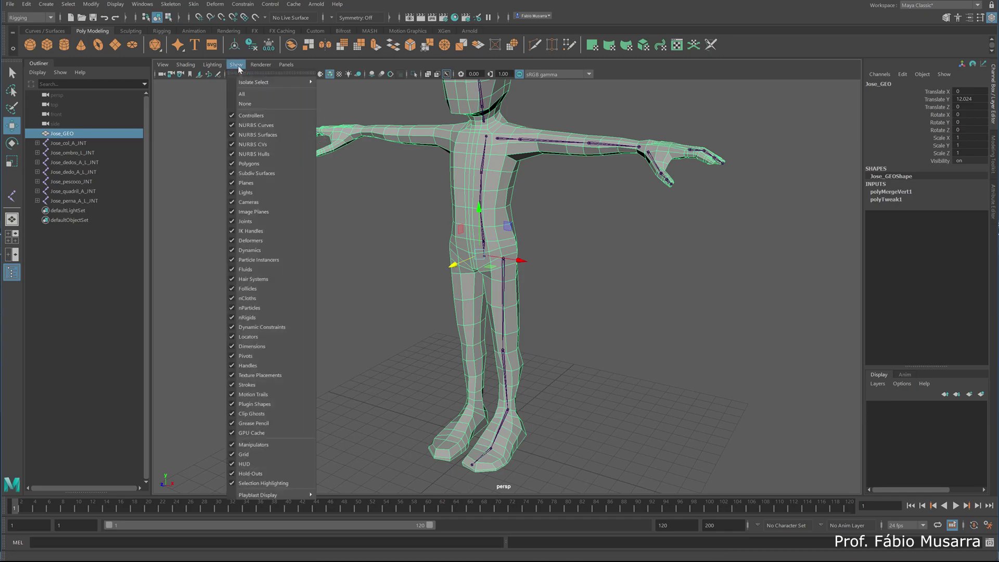
{"action": "left_click", "coordinate": [248, 163]}
Step: Parent the left leg root Jose_perna_A_L_JNT to the hip end joint Jose_quadril_B_JNT in the viewport, and undo the parenting
{"action": "left_click_drag", "start_coordinate": [562, 290], "coordinate": [511, 267], "text": "alt"}
{"action": "left_click", "coordinate": [500, 235]}
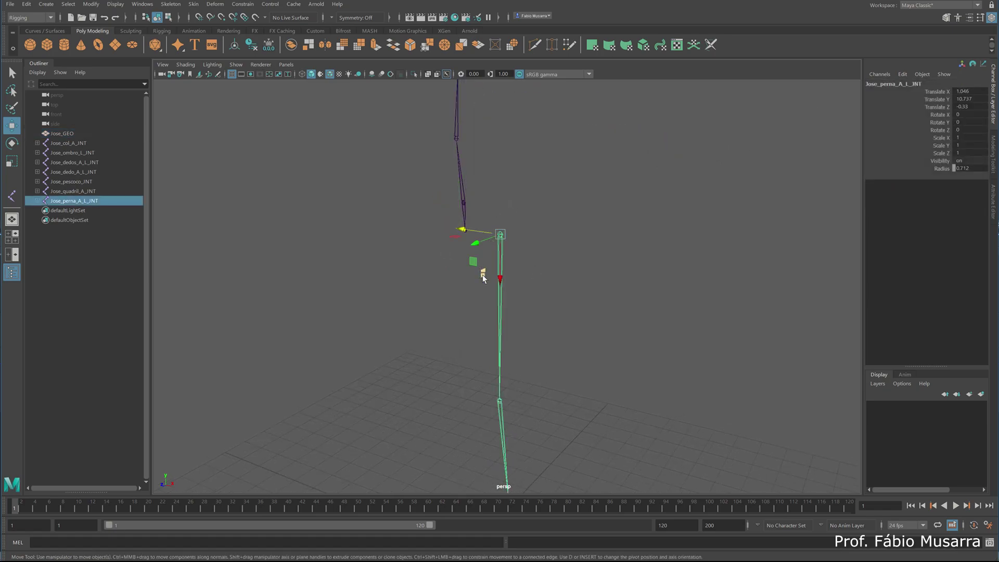
{"action": "key", "text": "q"}
{"action": "left_click", "coordinate": [465, 229], "text": "shift"}
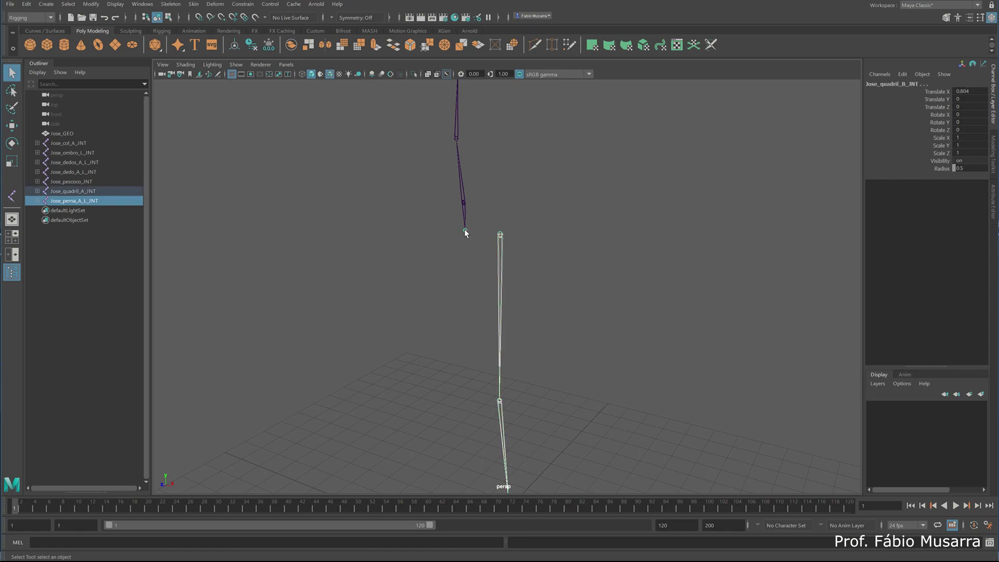
{"action": "key", "text": "p"}
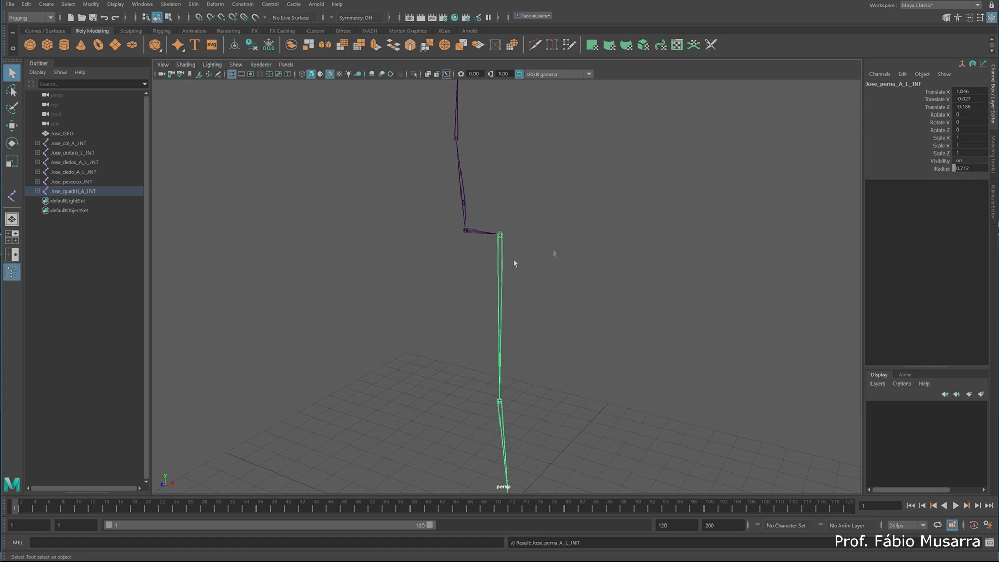
{"action": "key", "text": "ctrl+z"}
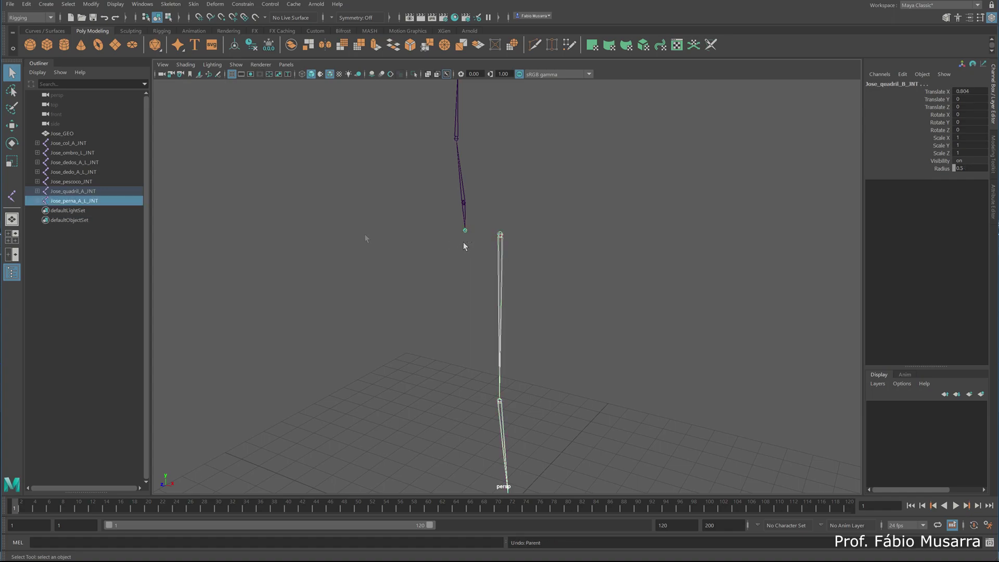
Step: Expand the hip chain in the Outliner and parent Jose_perna_A_L_JNT under Jose_quadril_B_JNT there
{"action": "left_click", "coordinate": [38, 191]}
{"action": "left_click", "coordinate": [38, 210]}
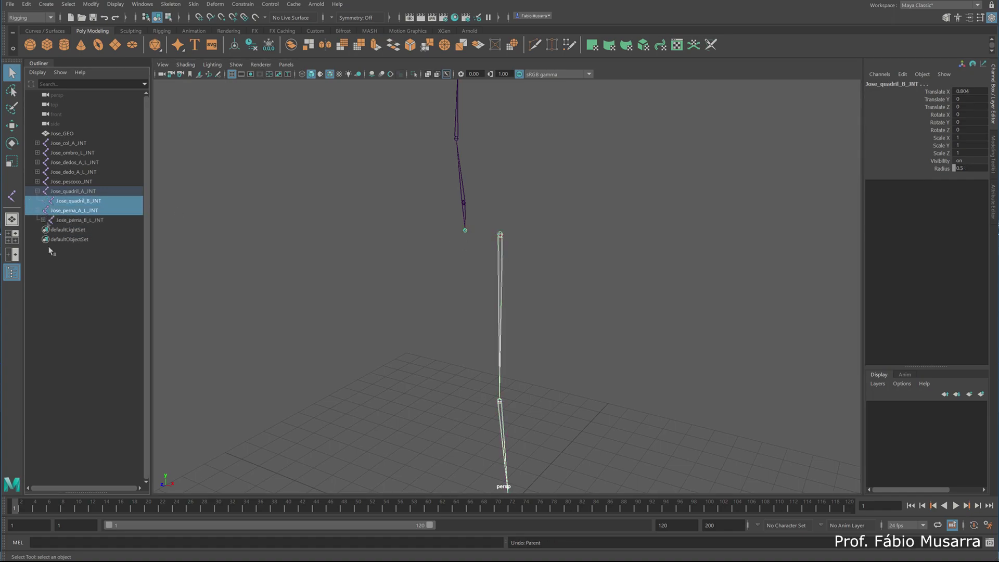
{"action": "left_click", "coordinate": [72, 256]}
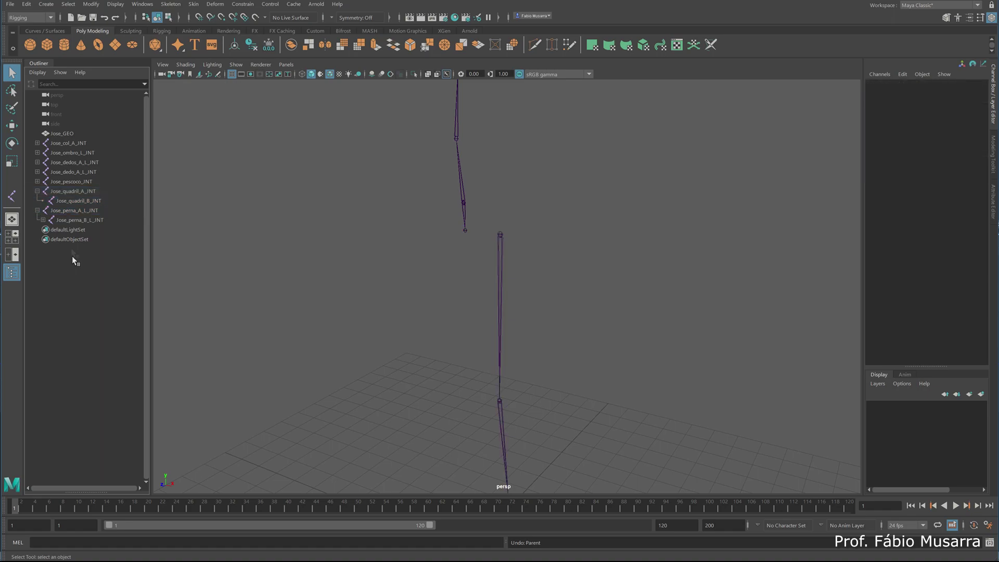
{"action": "left_click", "coordinate": [37, 210]}
{"action": "left_click", "coordinate": [66, 210]}
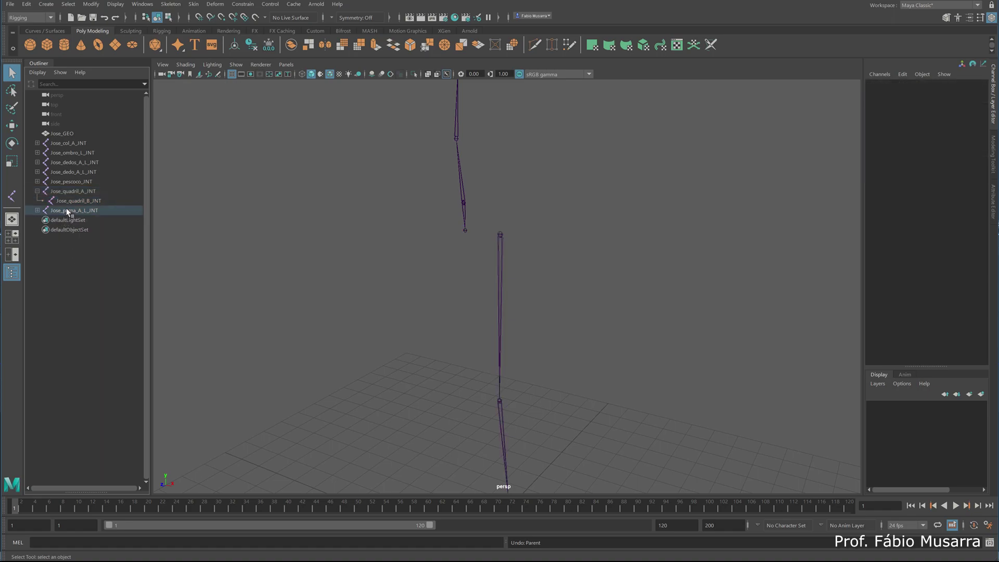
{"action": "mouse_move", "coordinate": [67, 208]}
{"action": "middle_mouse_down"}
{"action": "mouse_move", "coordinate": [86, 200]}
{"action": "mouse_move", "coordinate": [75, 199]}
{"action": "middle_mouse_up"}
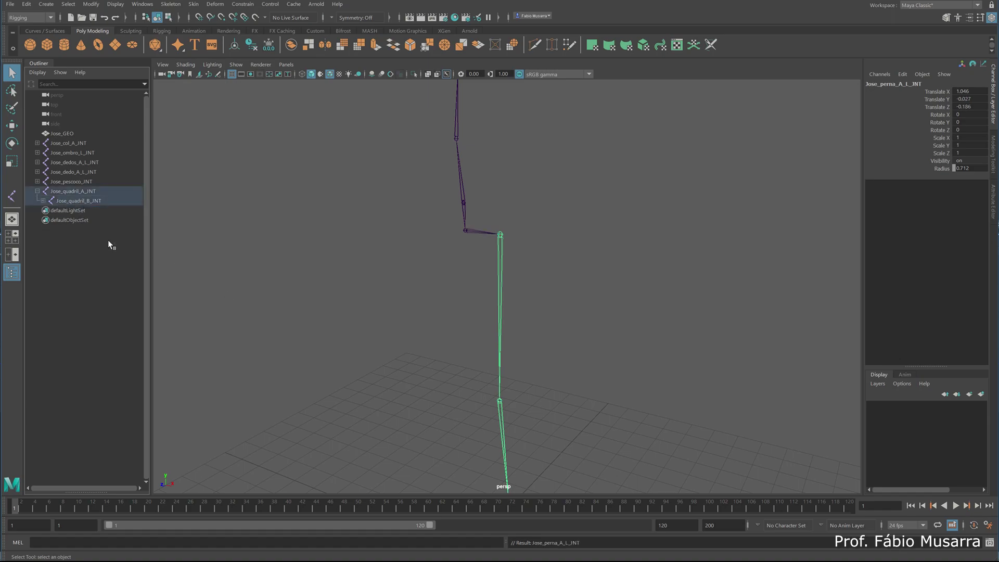
Step: Examine the shoulder root joint and the upper spine joints, and locate the spine's end joint Jose_col_D_JNT in the Outliner
{"action": "scroll", "coordinate": [281, 261], "scroll_direction": "down", "scroll_amount": 3}
{"action": "middle_click_drag", "start_coordinate": [352, 268], "coordinate": [338, 336], "text": "alt"}
{"action": "left_click_drag", "start_coordinate": [279, 243], "coordinate": [307, 241], "text": "alt"}
{"action": "middle_click_drag", "start_coordinate": [307, 243], "coordinate": [337, 310], "text": "alt"}
{"action": "scroll", "coordinate": [336, 308], "scroll_direction": "up", "scroll_amount": 3}
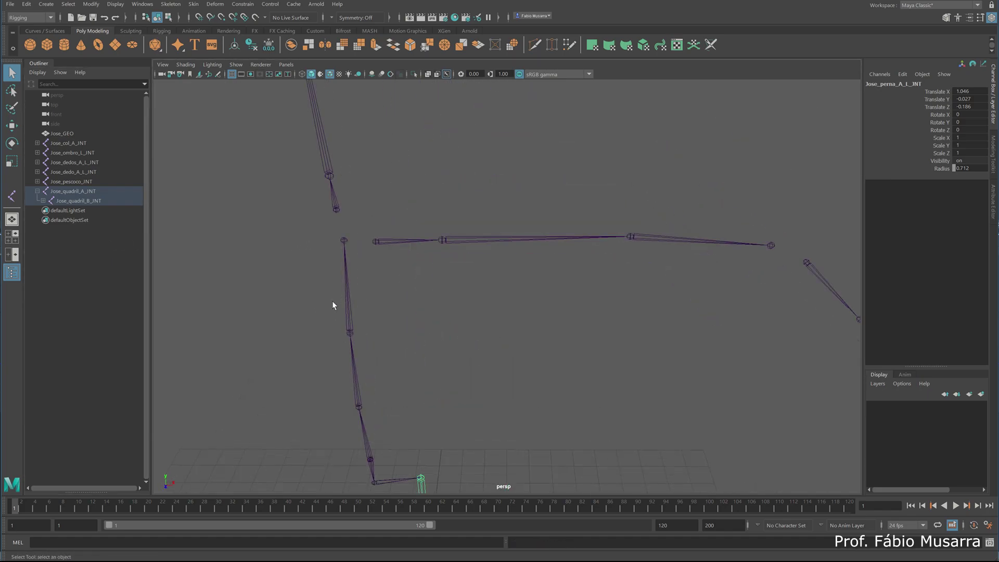
{"action": "left_click", "coordinate": [374, 243]}
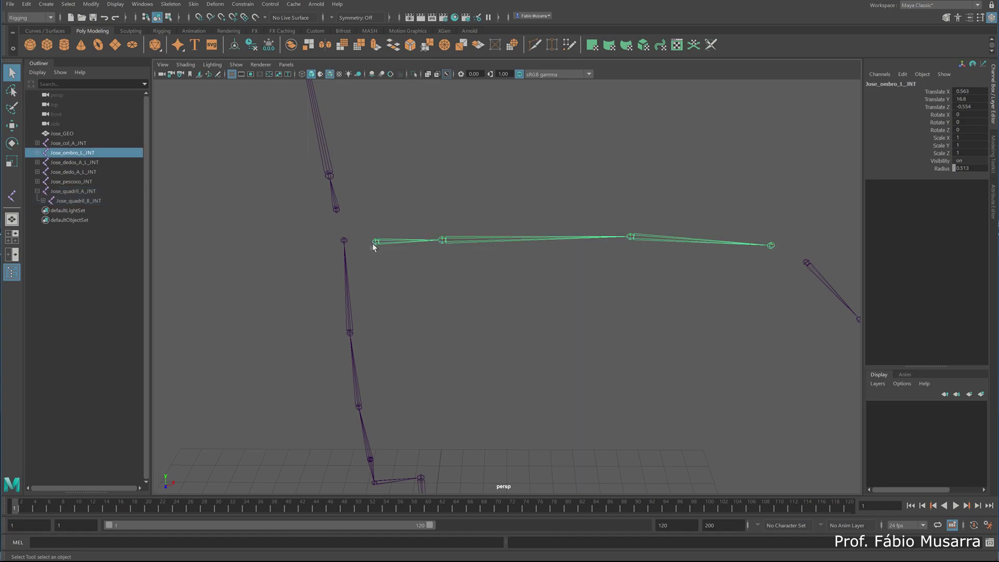
{"action": "left_click", "coordinate": [344, 241], "text": "shift"}
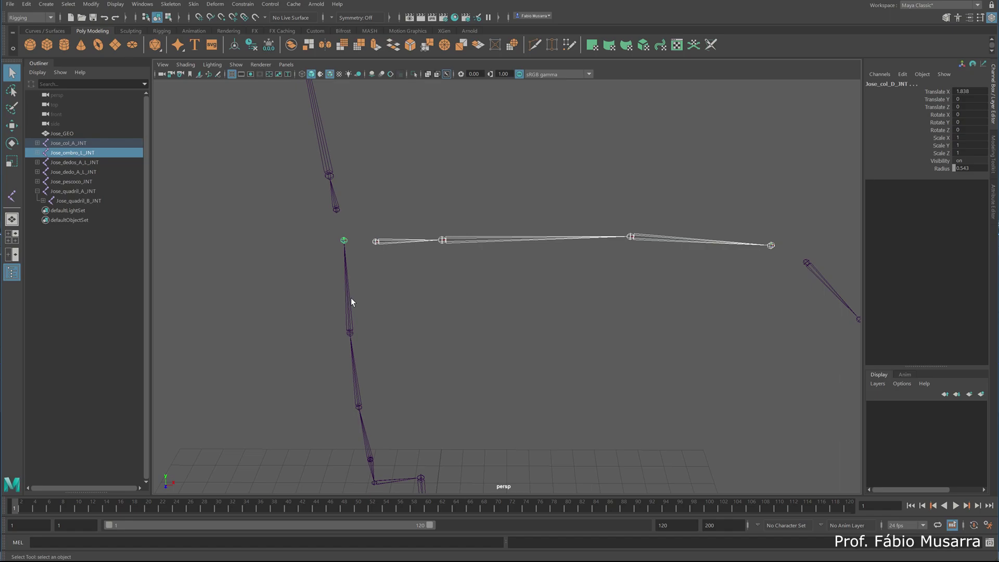
{"action": "left_click", "coordinate": [345, 257]}
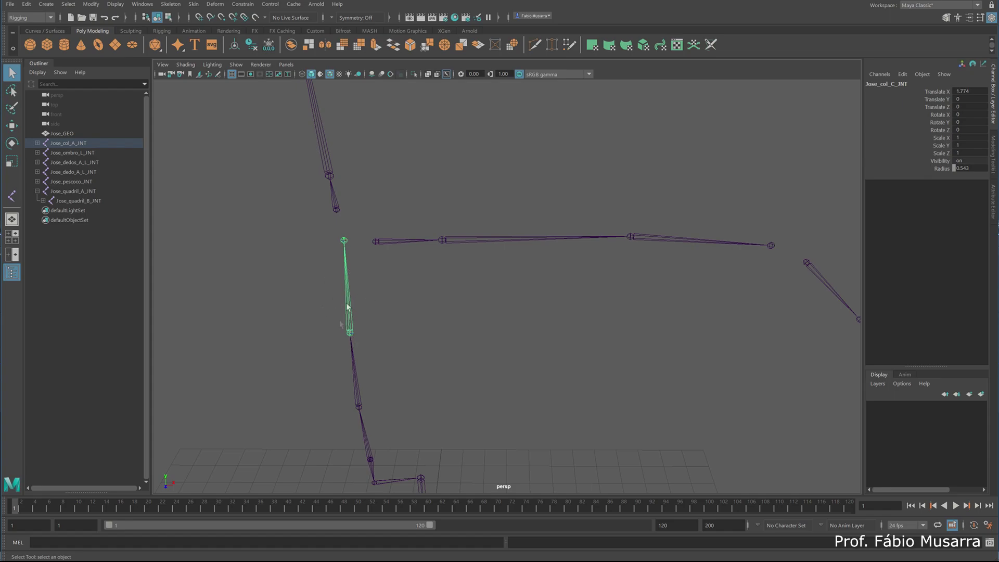
{"action": "left_click", "coordinate": [343, 240]}
{"action": "left_click", "coordinate": [37, 143], "text": "shift"}
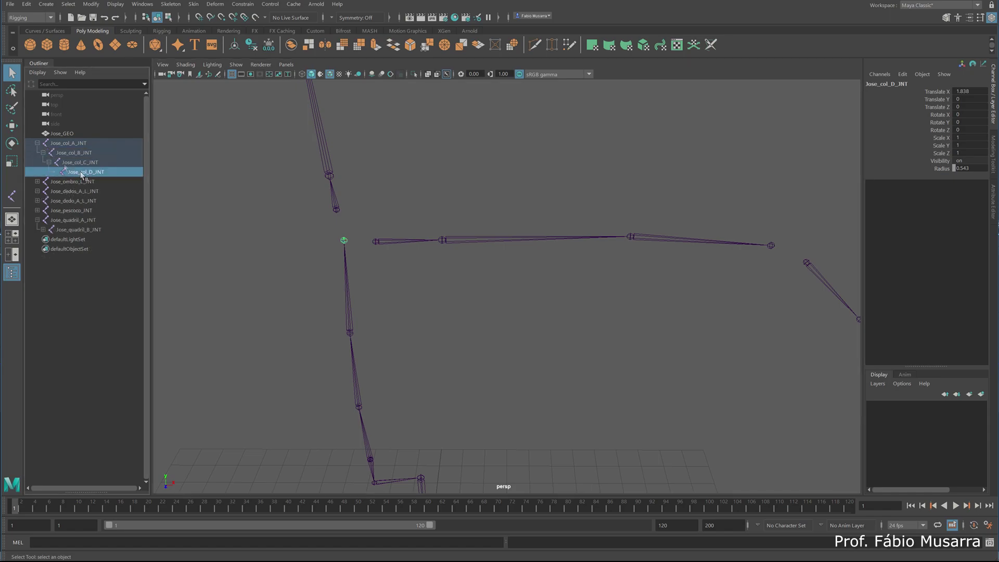
{"action": "left_click", "coordinate": [37, 143]}
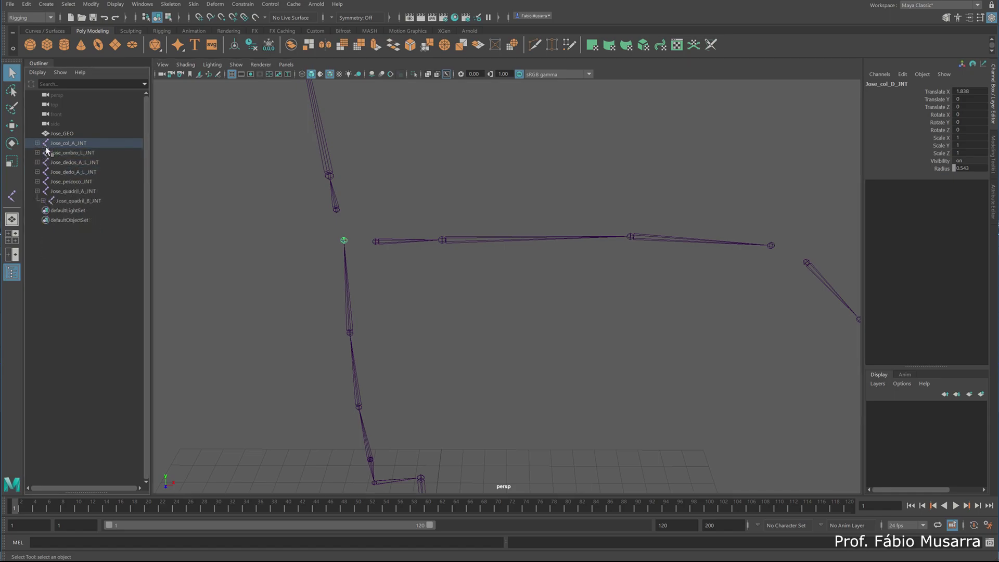
Step: Parent the left shoulder joint Jose_ombro_L_JNT to the spine's end joint Jose_col_D_JNT
{"action": "left_click", "coordinate": [373, 242]}
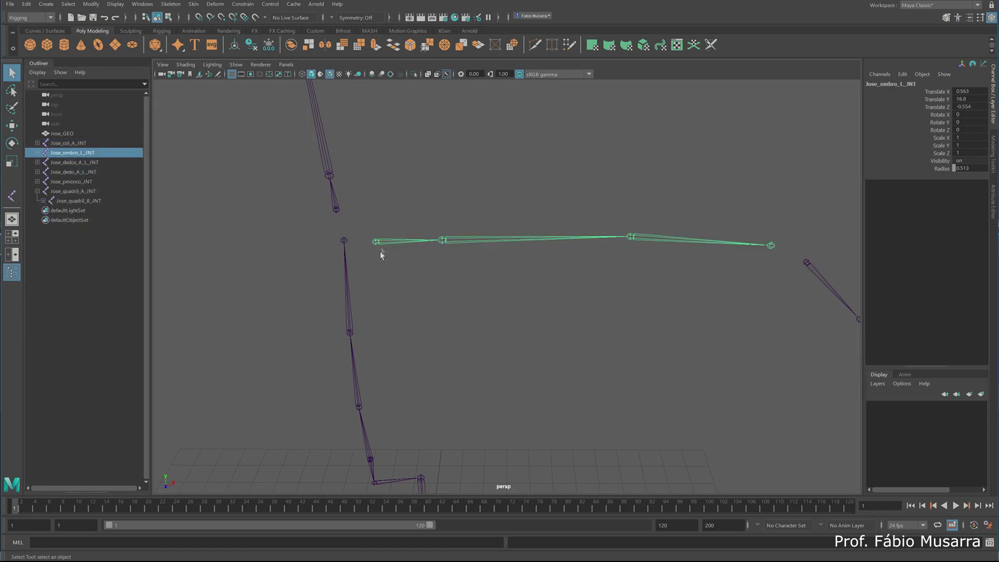
{"action": "left_click", "coordinate": [344, 241], "text": "shift"}
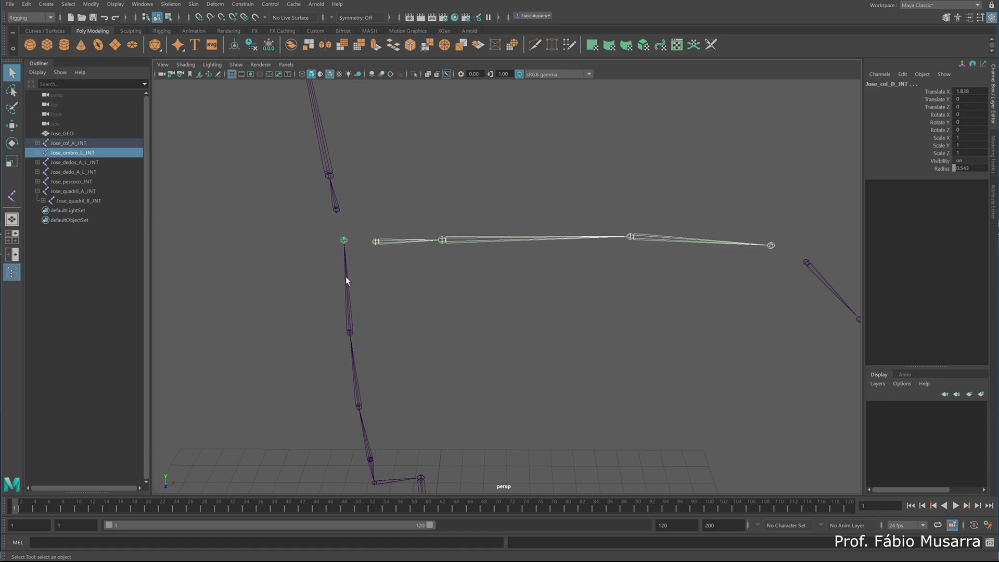
{"action": "key", "text": "p"}
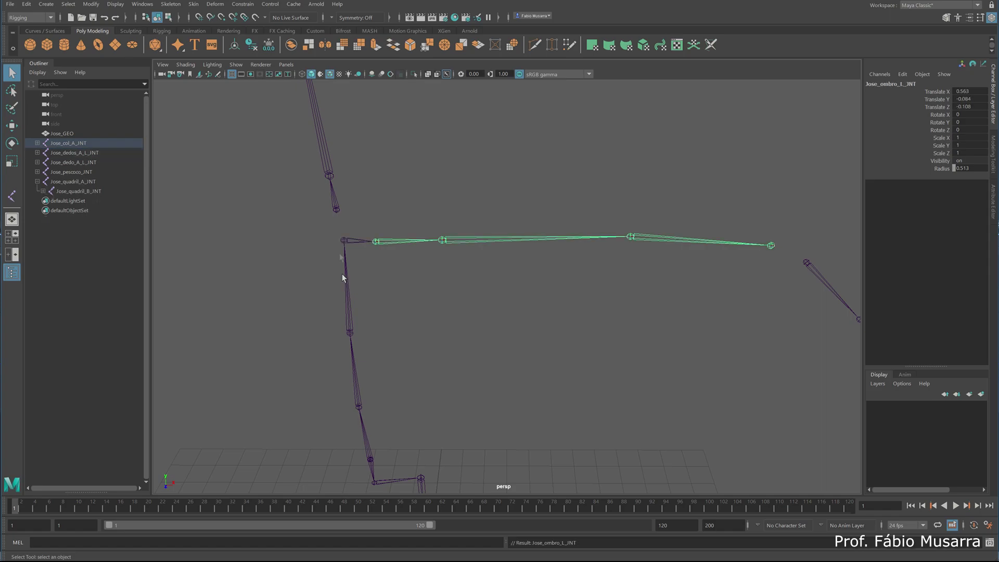
Step: Parent the neck joint Jose_pescoco_JNT to the spine's end joint Jose_col_D_JNT
{"action": "left_click", "coordinate": [337, 210]}
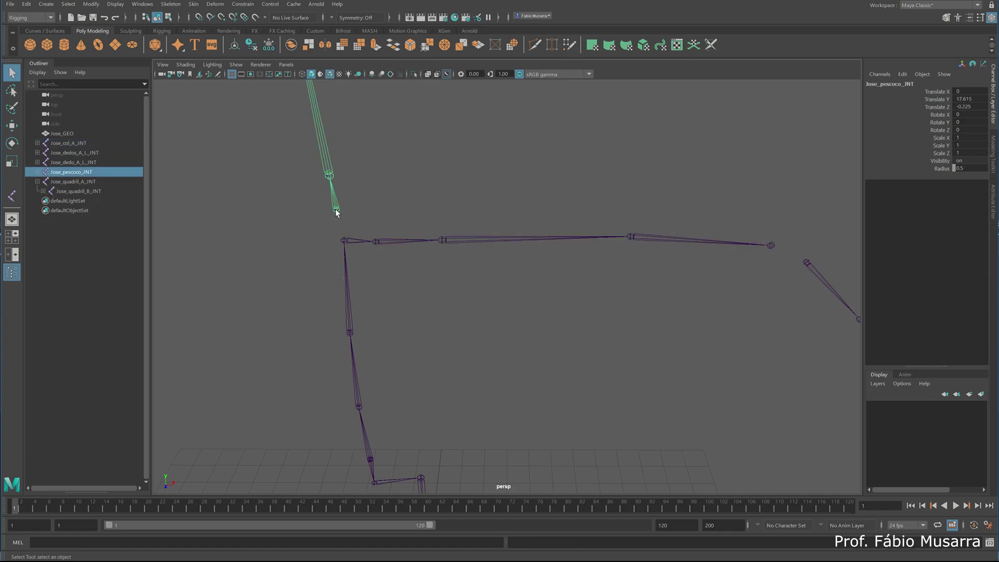
{"action": "left_click", "coordinate": [343, 241], "text": "shift"}
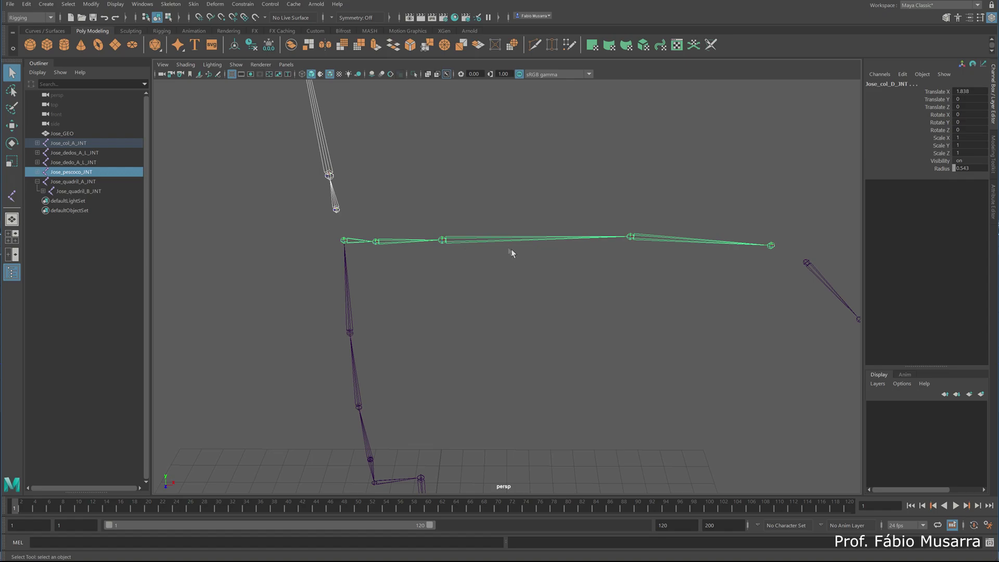
{"action": "left_click", "coordinate": [336, 211]}
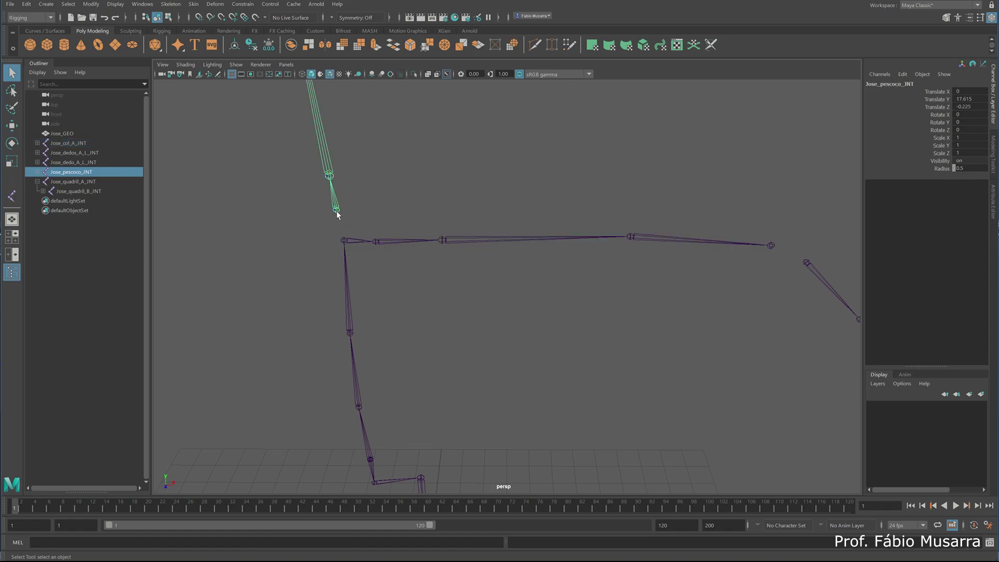
{"action": "left_click", "coordinate": [344, 240], "text": "shift"}
{"action": "key", "text": "p"}
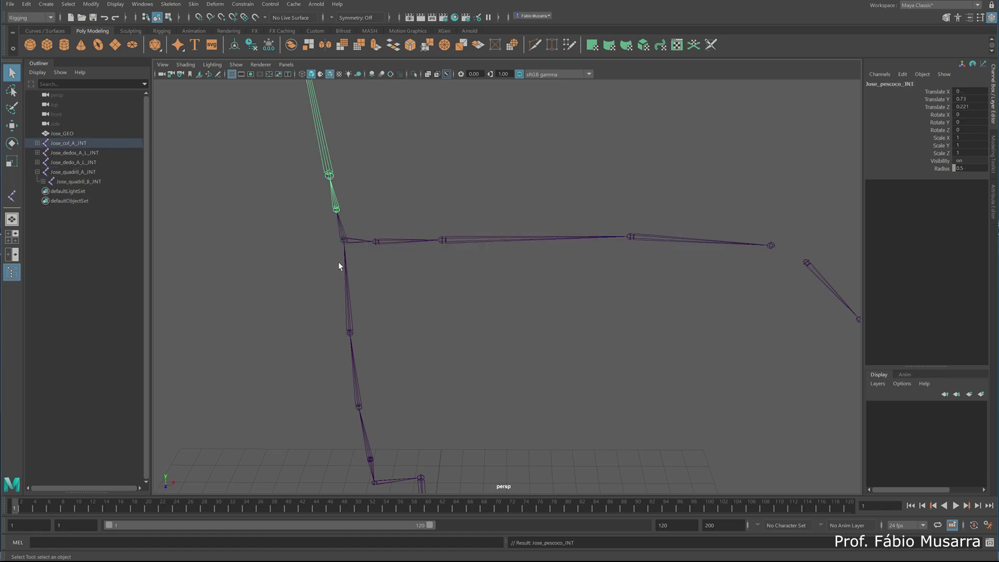
Step: Check the connections at the upper spine by selecting the neck, spine end and left shoulder joints in turn
{"action": "left_click", "coordinate": [358, 261]}
{"action": "left_click", "coordinate": [355, 241]}
{"action": "left_click", "coordinate": [389, 240]}
{"action": "left_click", "coordinate": [335, 207]}
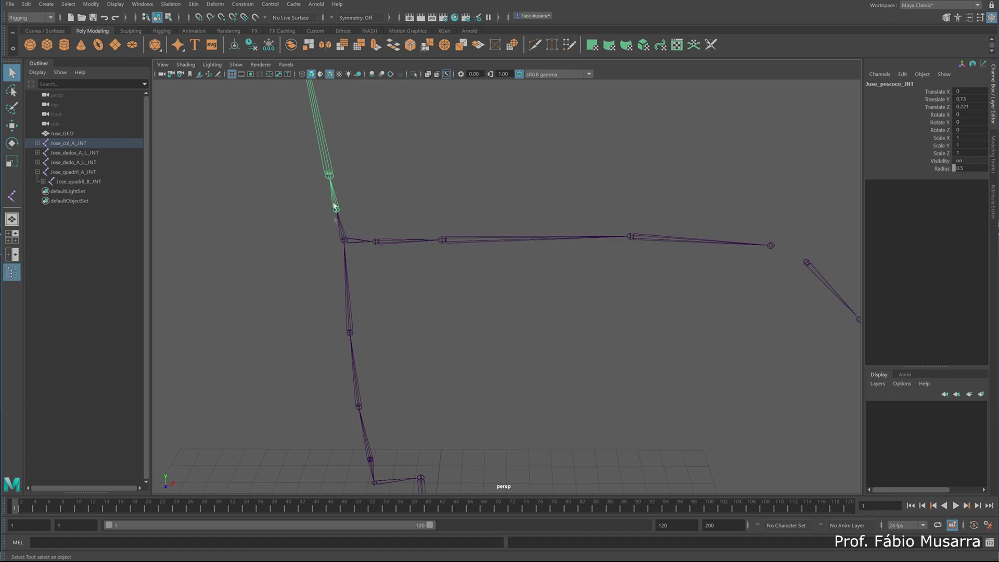
{"action": "left_click", "coordinate": [354, 242]}
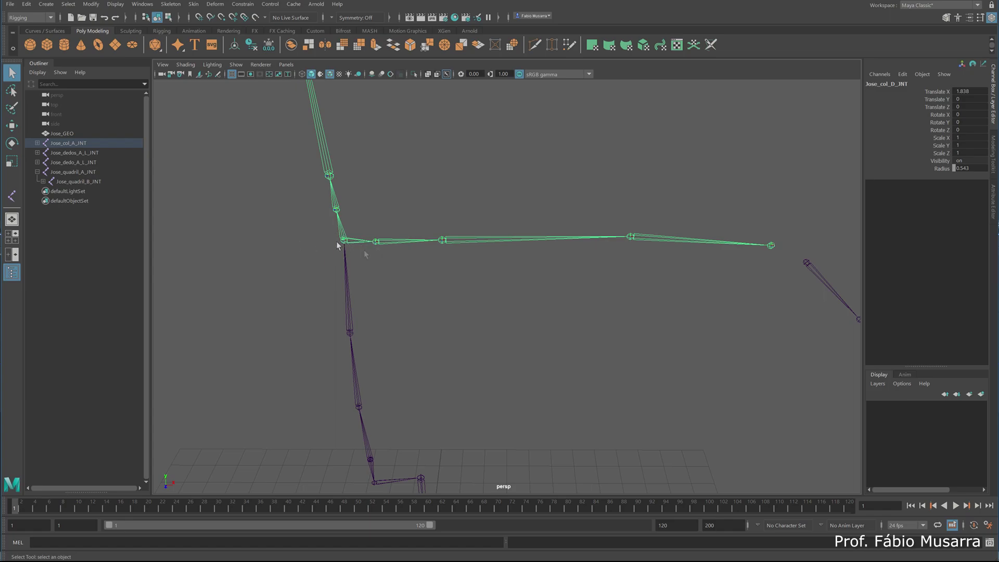
{"action": "left_click", "coordinate": [385, 241]}
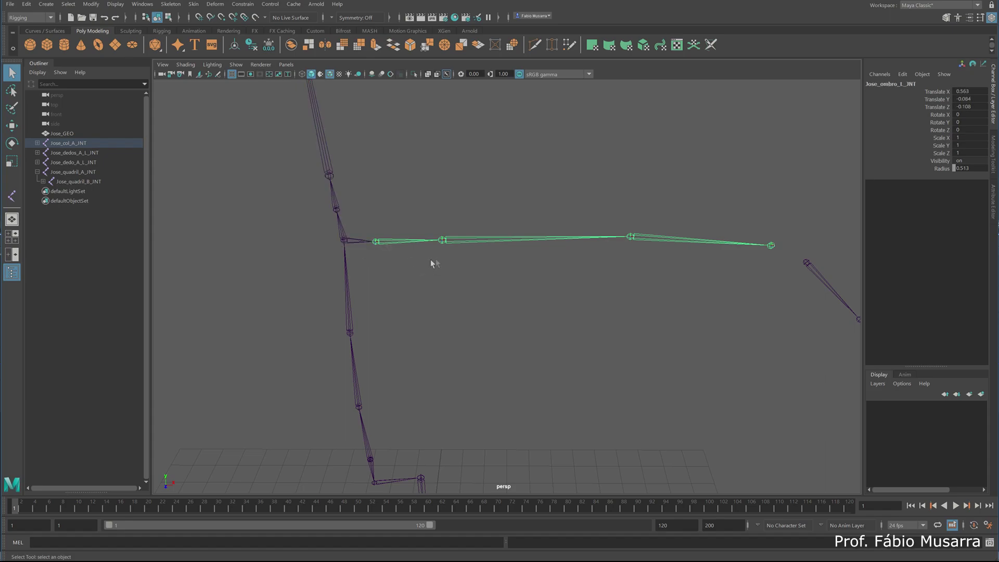
Step: Parent the finger chain root Jose_dedos_A_L_JNT to the left hand joint Jose_mao_L_JNT
{"action": "left_click_drag", "start_coordinate": [431, 260], "coordinate": [452, 236], "text": "alt"}
{"action": "middle_click_drag", "start_coordinate": [563, 280], "coordinate": [369, 306], "text": "alt"}
{"action": "scroll", "coordinate": [543, 291], "scroll_direction": "up", "scroll_amount": 4}
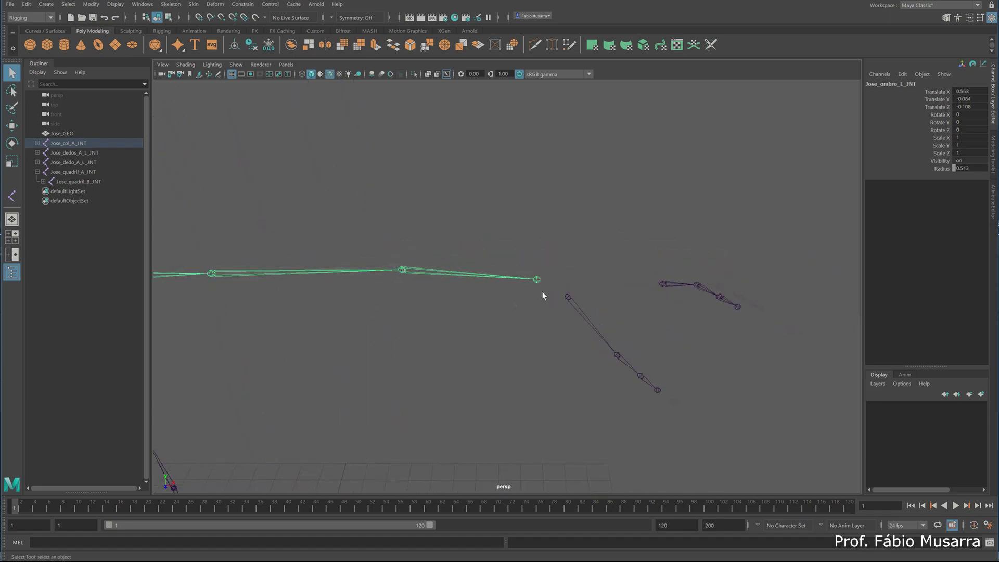
{"action": "left_click", "coordinate": [696, 284]}
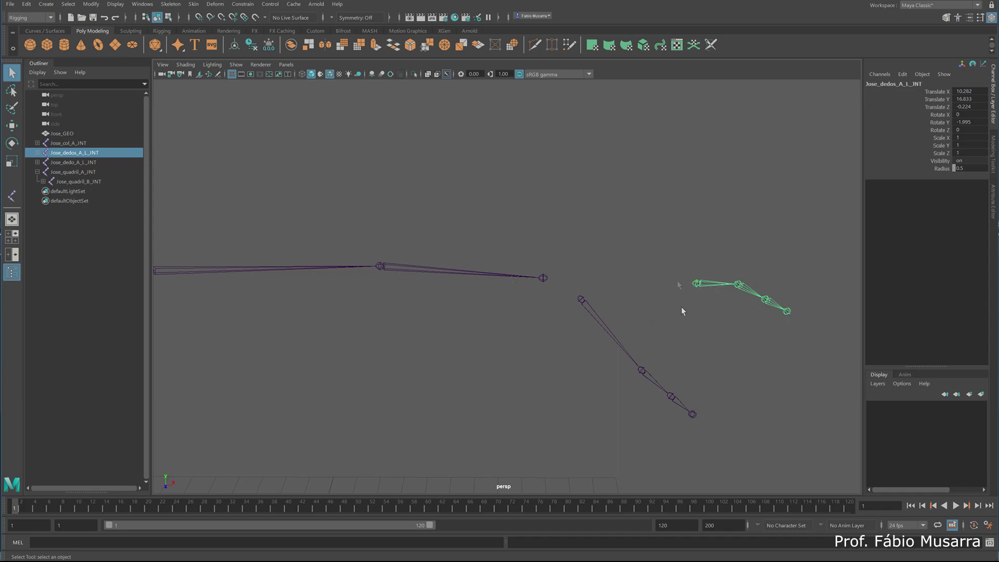
{"action": "left_click", "coordinate": [543, 277], "text": "shift"}
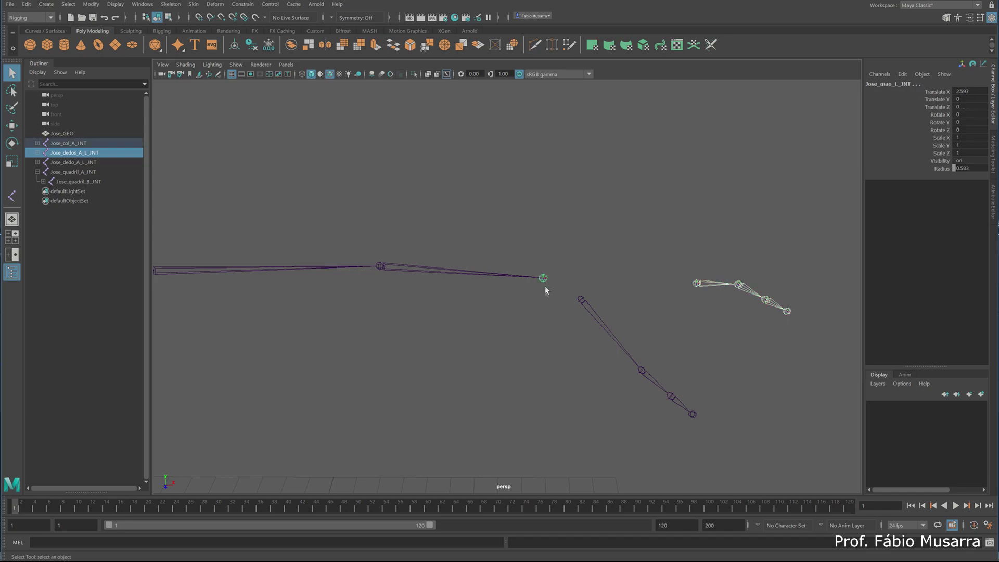
{"action": "key", "text": "p"}
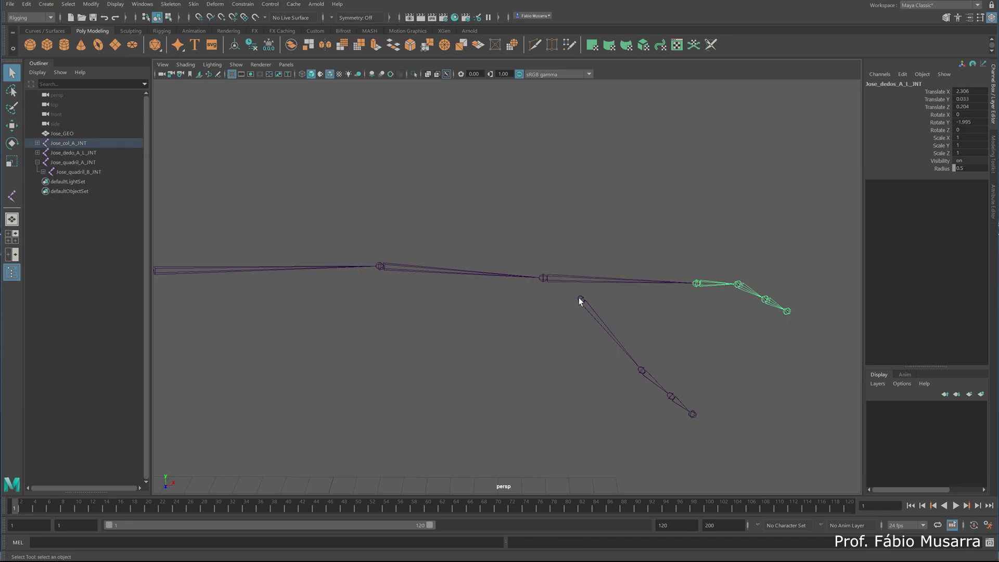
Step: Parent the thumb chain root Jose_dedo_A_L_JNT to the left hand joint Jose_mao_L_JNT
{"action": "left_click", "coordinate": [580, 299]}
{"action": "left_click", "coordinate": [543, 278], "text": "shift"}
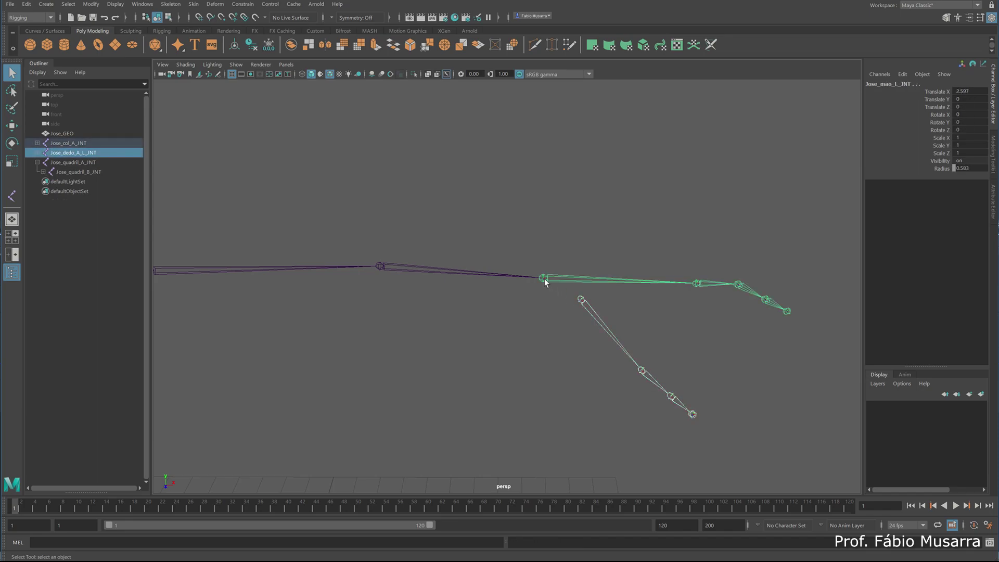
{"action": "key", "text": "p"}
Step: Show polygon geometry again in the perspective view, clear the selection and review the character with its connected skeleton
{"action": "right_click_drag", "start_coordinate": [544, 279], "coordinate": [498, 274], "text": "alt"}
{"action": "left_click_drag", "start_coordinate": [498, 274], "coordinate": [524, 316], "text": "alt"}
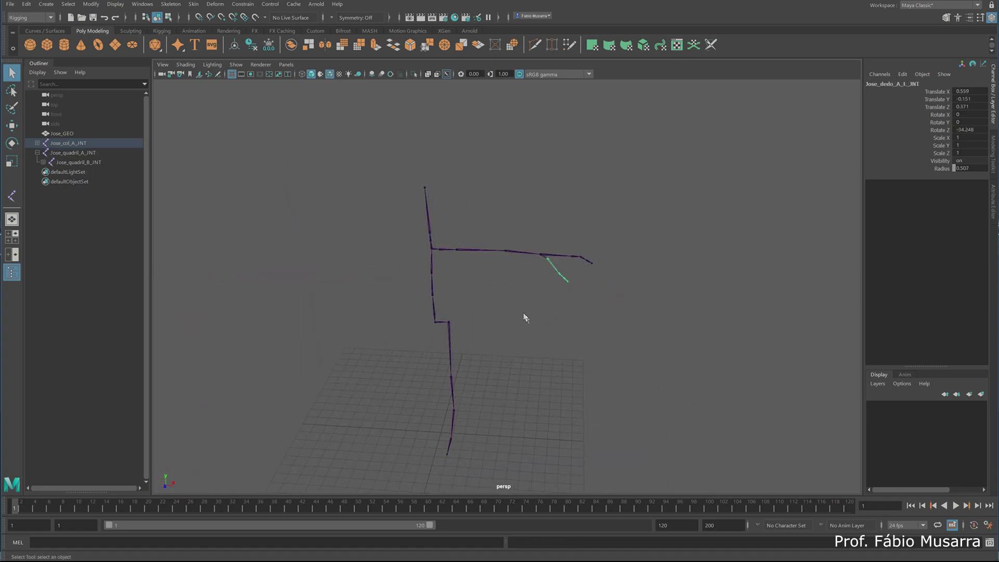
{"action": "left_click", "coordinate": [236, 64]}
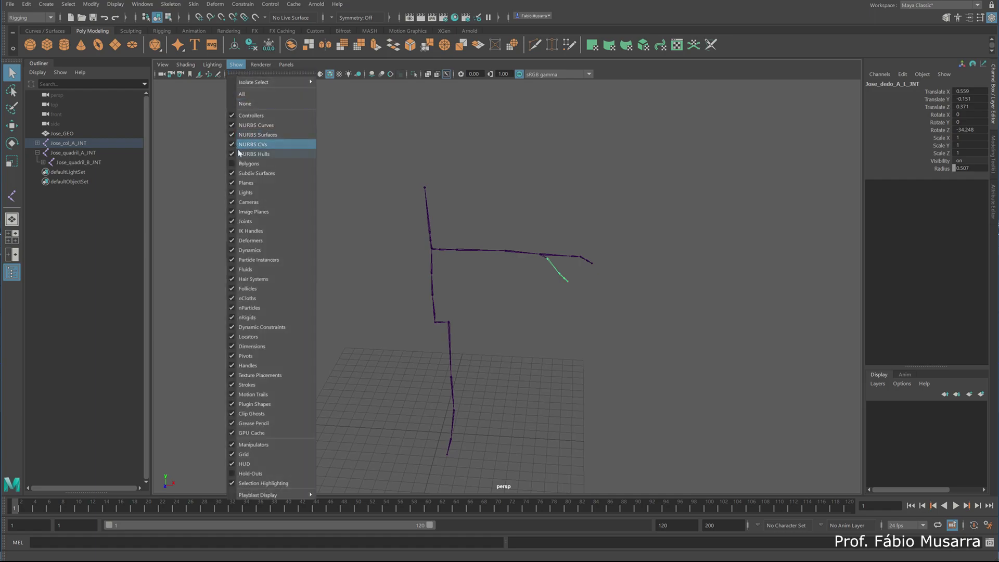
{"action": "left_click", "coordinate": [245, 163]}
{"action": "left_click", "coordinate": [504, 309]}
{"action": "left_click_drag", "start_coordinate": [497, 307], "coordinate": [473, 289], "text": "alt"}
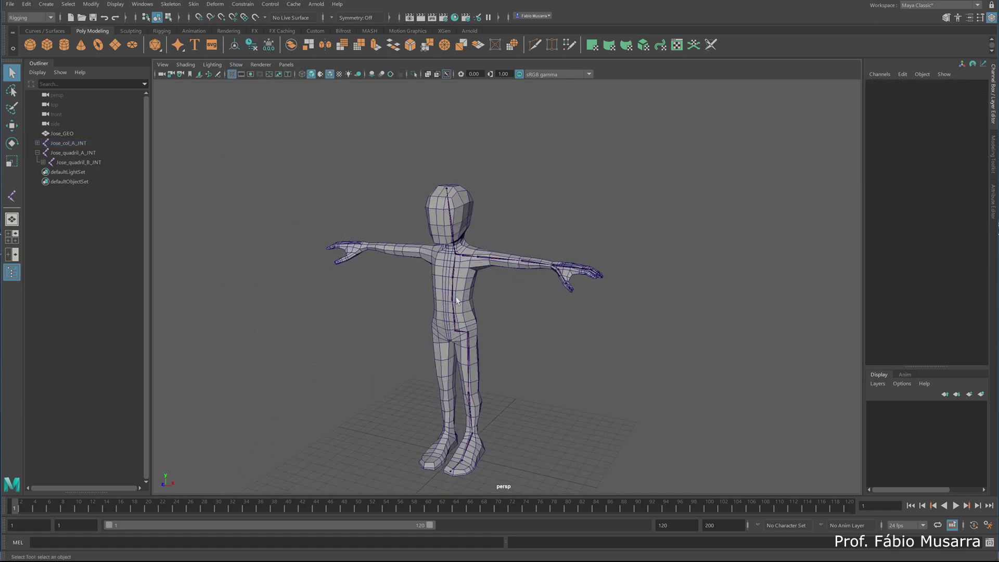
Step: Select the left shoulder joint Jose_ombro_L_JNT and set the Mirror Joint options to mirror across YZ with the Behavior function
{"action": "middle_click_drag", "start_coordinate": [455, 296], "coordinate": [479, 271], "text": "alt"}
{"action": "scroll", "coordinate": [481, 270], "scroll_direction": "up", "scroll_amount": 2}
{"action": "mouse_move", "coordinate": [477, 266]}
{"action": "left_mouse_down", "text": "alt"}
{"action": "mouse_move", "coordinate": [494, 267]}
{"action": "mouse_move", "coordinate": [475, 260]}
{"action": "left_mouse_up", "text": "alt"}
{"action": "left_click", "coordinate": [455, 214]}
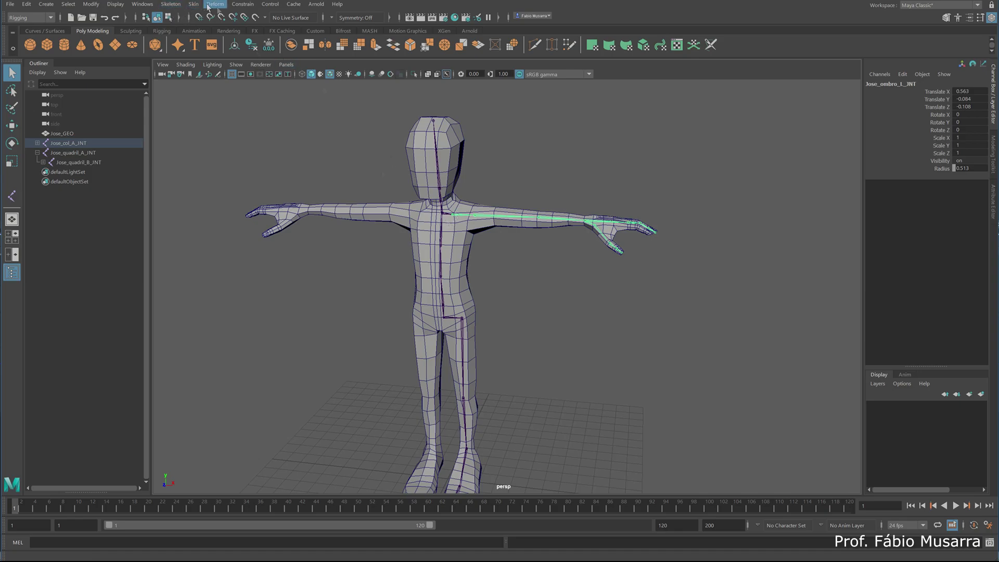
{"action": "left_click", "coordinate": [173, 5]}
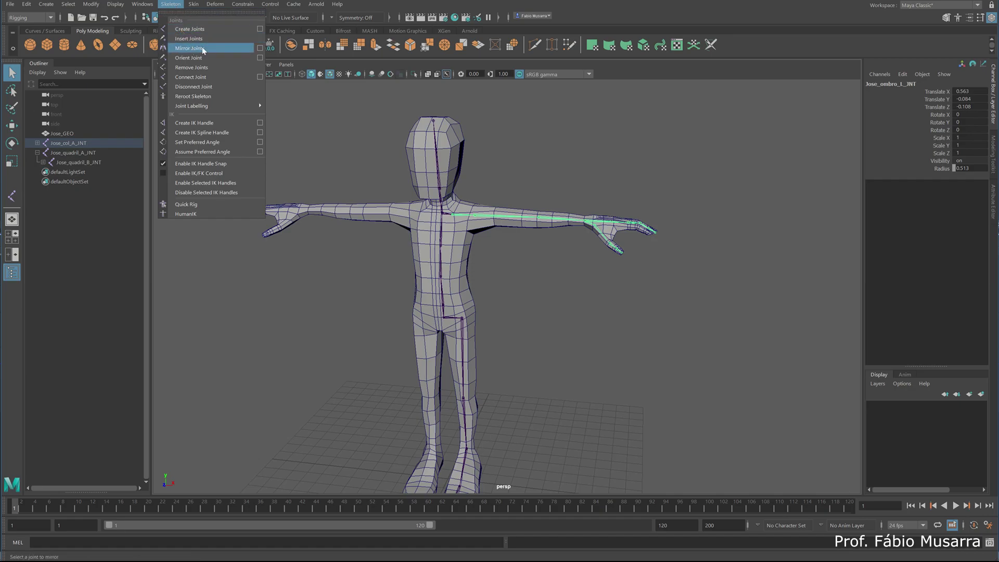
{"action": "left_click", "coordinate": [260, 48]}
{"action": "left_click", "coordinate": [39, 95]}
{"action": "left_click", "coordinate": [44, 114]}
{"action": "left_click_drag", "start_coordinate": [163, 86], "coordinate": [326, 139]}
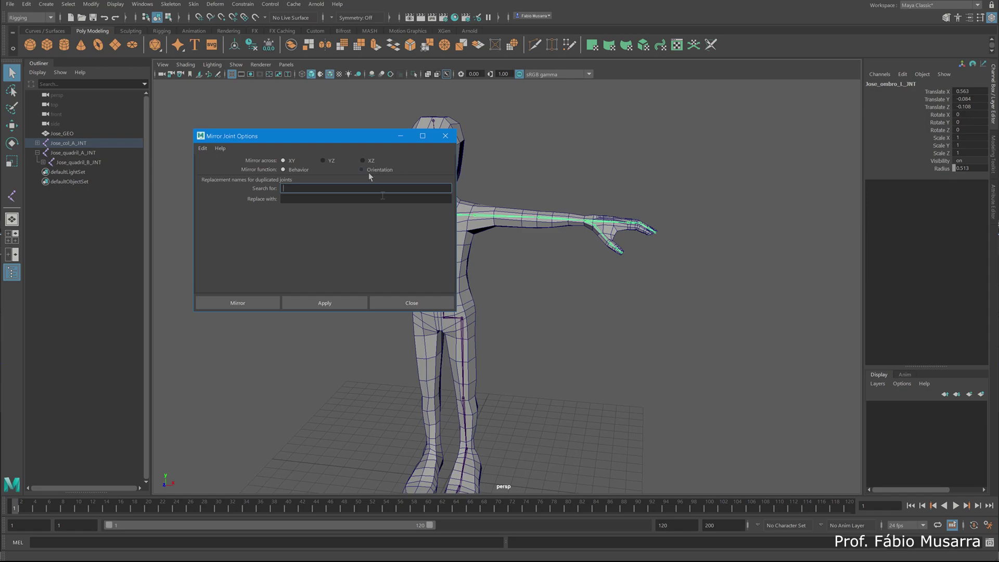
{"action": "left_click_drag", "start_coordinate": [345, 137], "coordinate": [592, 161]}
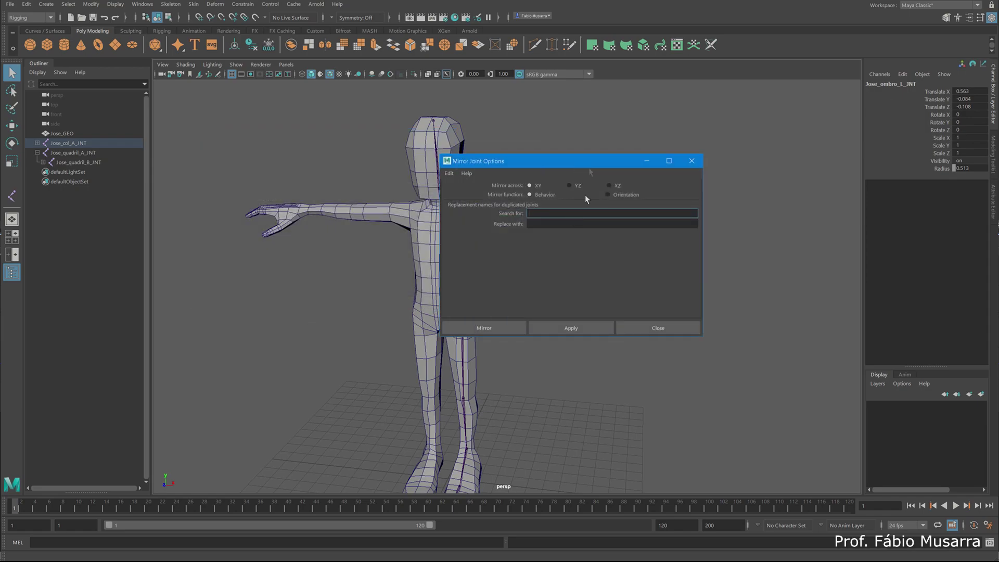
{"action": "left_click", "coordinate": [569, 185]}
{"action": "left_click_drag", "start_coordinate": [583, 164], "coordinate": [782, 128]}
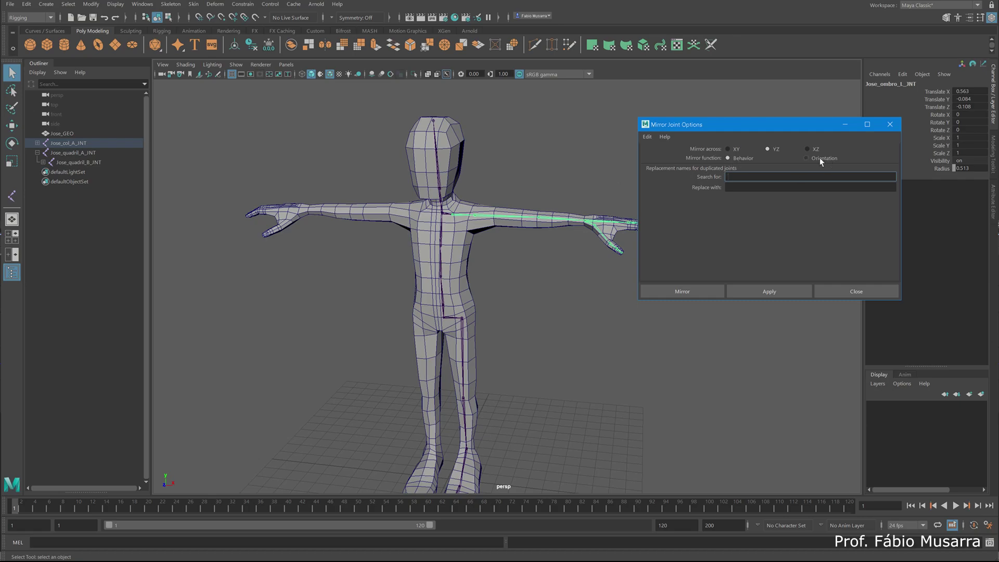
Step: Mirror the left shoulder and arm chain across YZ, replacing _L_ with _R_ in the duplicated joint names
{"action": "left_click", "coordinate": [460, 214]}
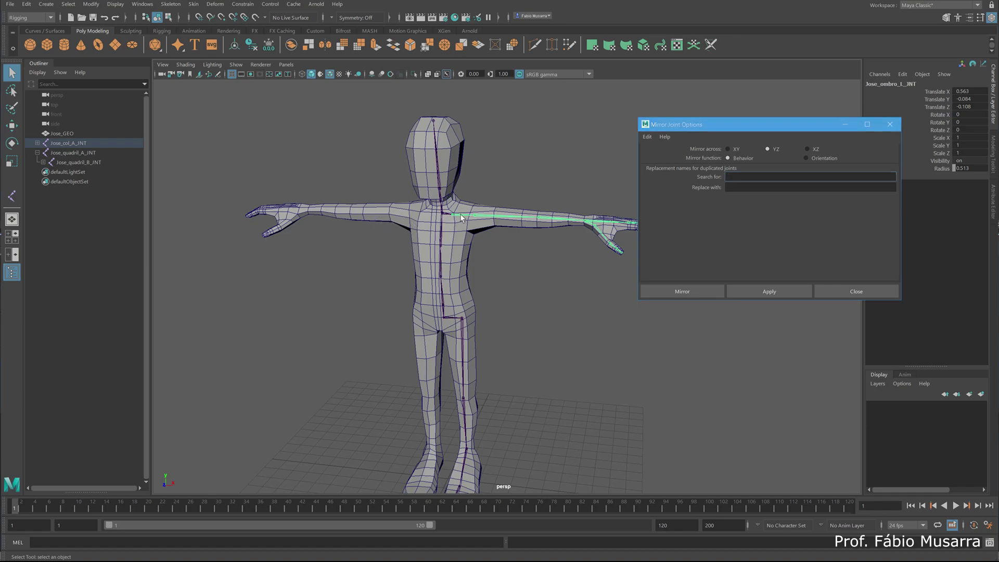
{"action": "key", "text": "w"}
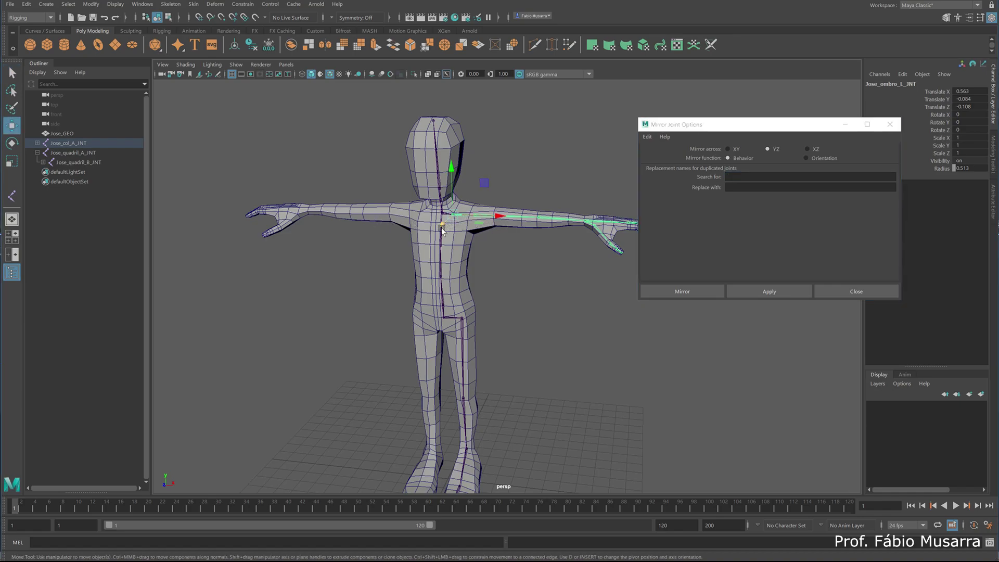
{"action": "left_click_drag", "start_coordinate": [482, 227], "coordinate": [443, 221], "text": "alt"}
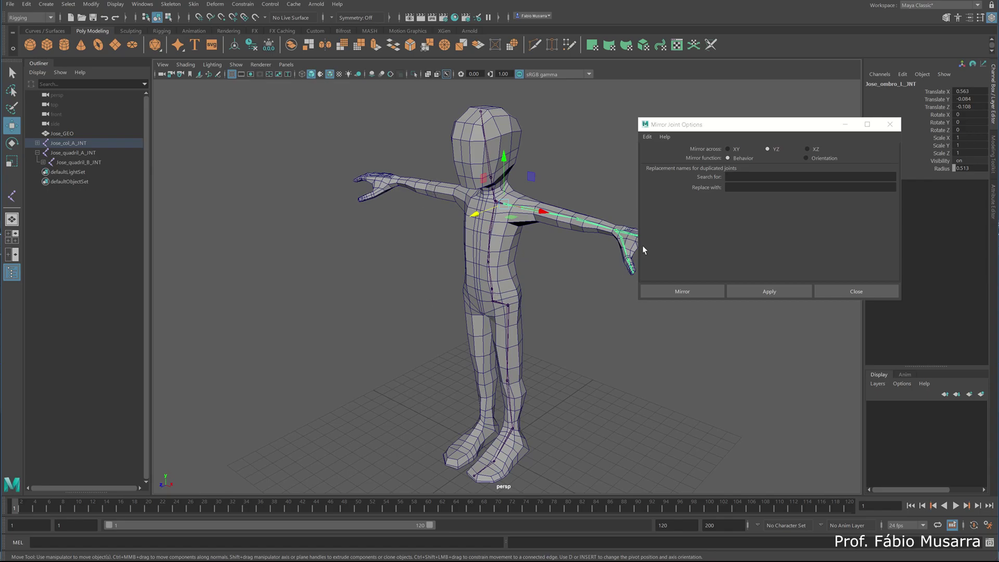
{"action": "left_click_drag", "start_coordinate": [744, 128], "coordinate": [707, 86]}
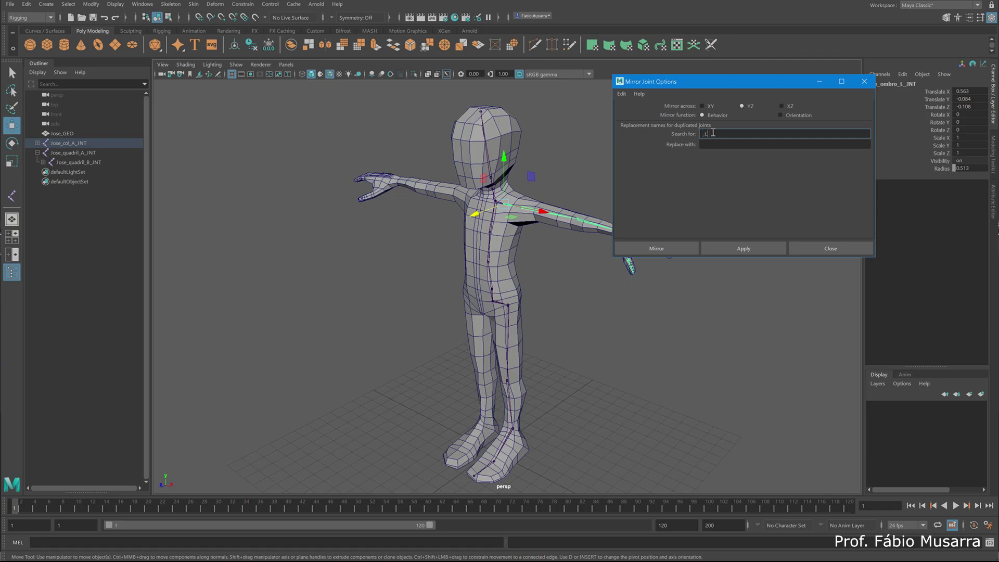
{"action": "left_click", "coordinate": [724, 144]}
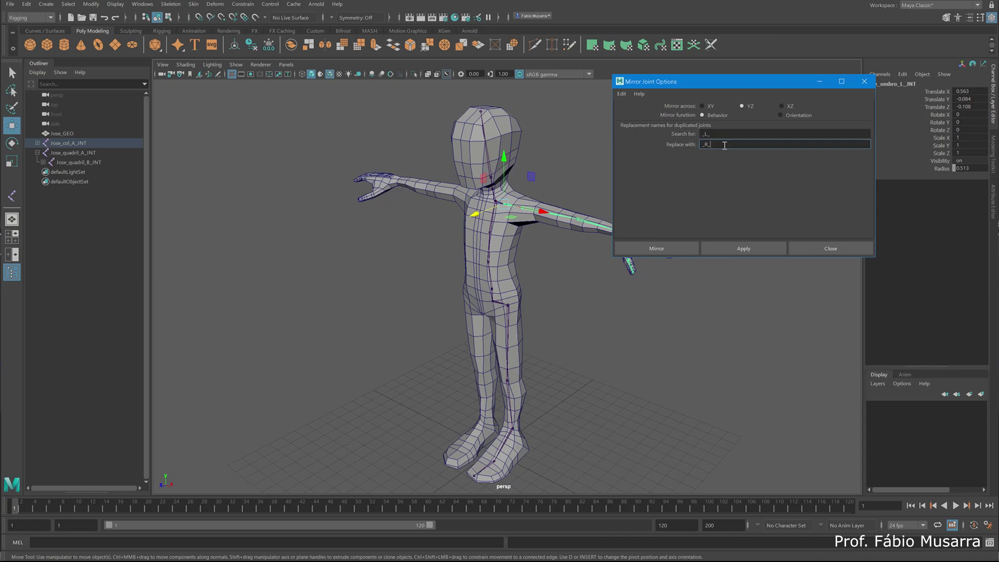
{"action": "left_click", "coordinate": [653, 247]}
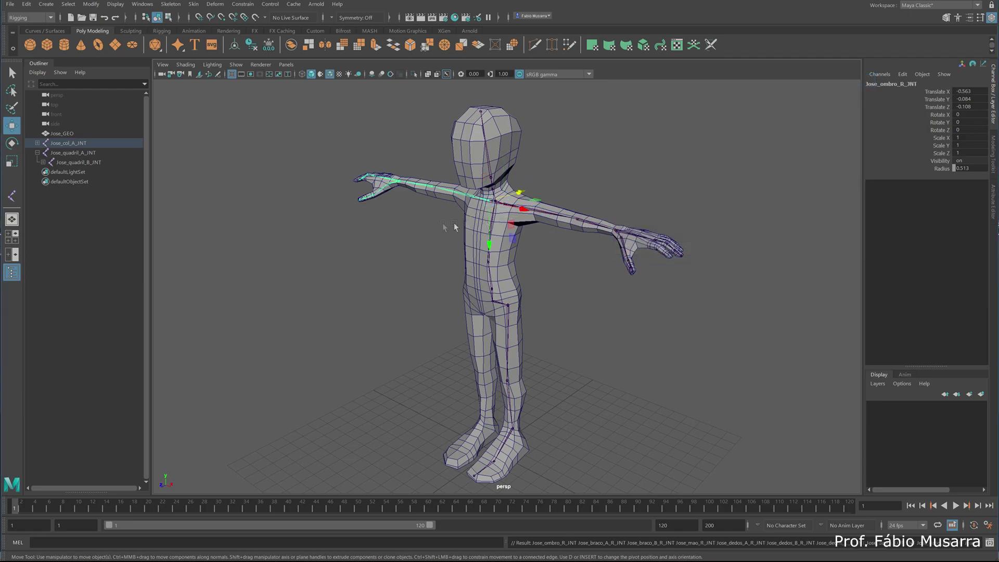
Step: Test-rotate both upper arm joints together by about -73 degrees in Z, and undo the rotation
{"action": "left_click_drag", "start_coordinate": [401, 224], "coordinate": [452, 208], "text": "alt"}
{"action": "left_click", "coordinate": [479, 196]}
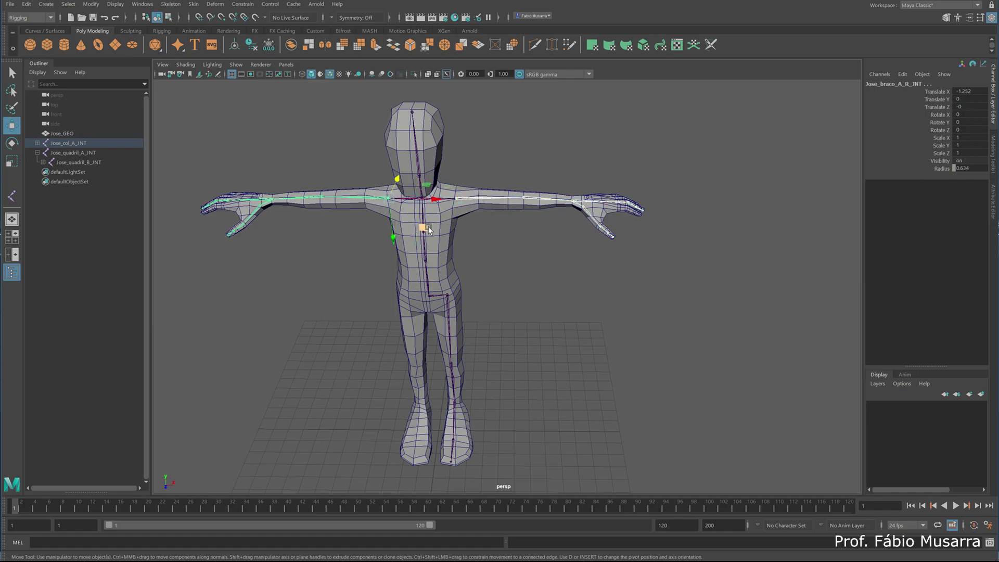
{"action": "key", "text": "e"}
{"action": "left_click_drag", "start_coordinate": [421, 177], "coordinate": [358, 173]}
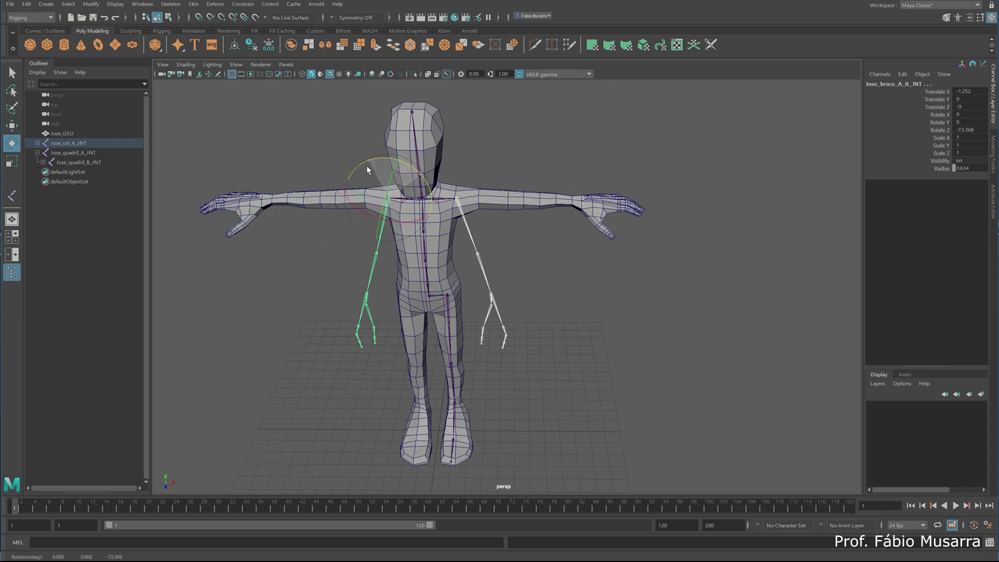
{"action": "key", "text": "ctrl+z"}
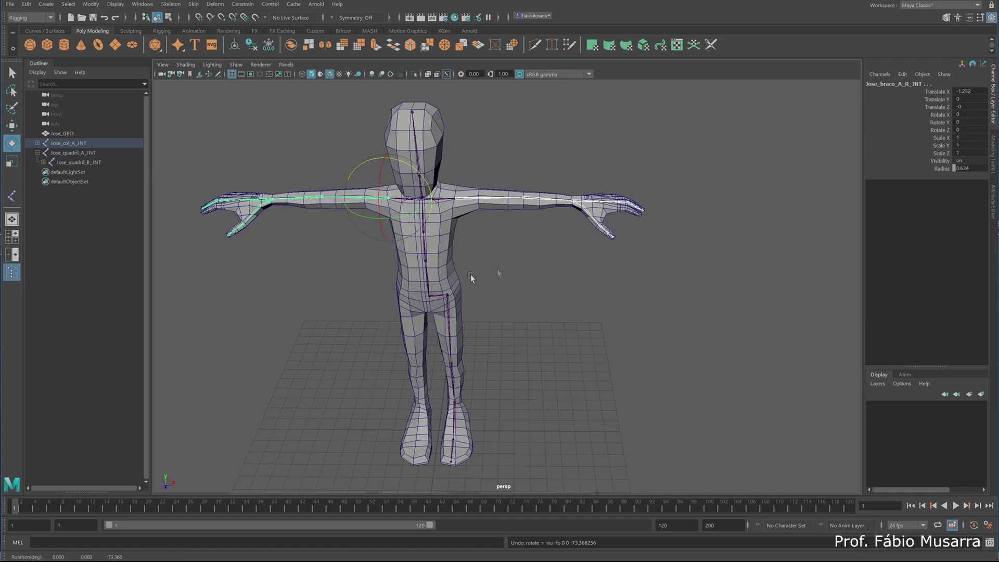
Step: Mirror the left leg chain starting at Jose_perna_A_L_JNT to create the right leg joints
{"action": "left_click", "coordinate": [506, 268]}
{"action": "left_click_drag", "start_coordinate": [508, 277], "coordinate": [467, 312], "text": "alt"}
{"action": "left_click", "coordinate": [485, 312]}
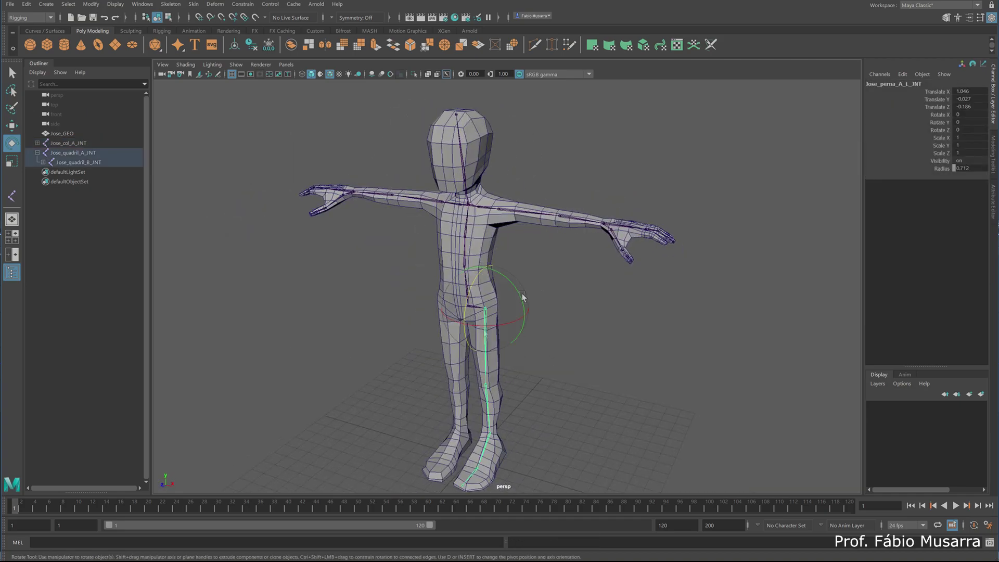
{"action": "mouse_move", "coordinate": [383, 292]}
{"action": "left_mouse_down", "text": "alt"}
{"action": "mouse_move", "coordinate": [410, 300]}
{"action": "mouse_move", "coordinate": [390, 285]}
{"action": "left_mouse_up", "text": "alt"}
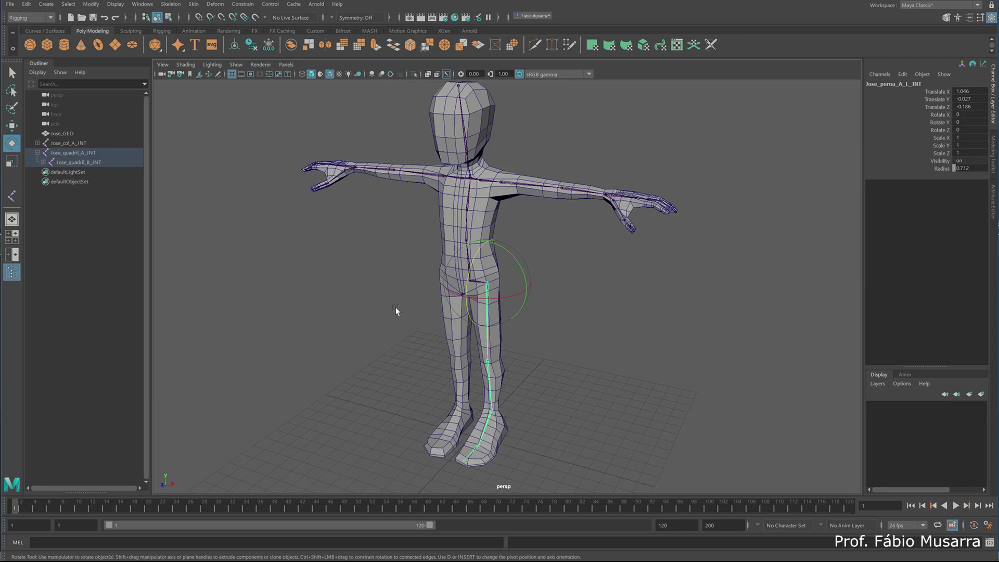
{"action": "left_click", "coordinate": [542, 350]}
{"action": "left_click_drag", "start_coordinate": [541, 350], "coordinate": [376, 314], "text": "alt"}
Step: Collapse the Jose_quadril_A_JNT hierarchy in the Outliner and check the rotation values of the left finger joint Jose_dedos_B_L_JNT
{"action": "left_click", "coordinate": [37, 152]}
{"action": "left_click", "coordinate": [60, 152]}
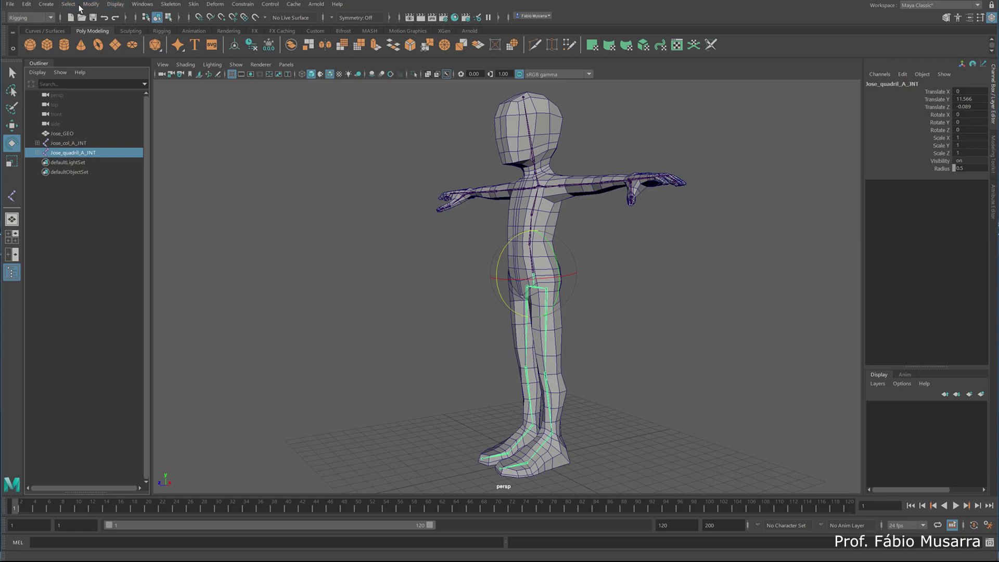
{"action": "left_click_drag", "start_coordinate": [592, 180], "coordinate": [657, 158], "text": "alt"}
{"action": "left_click", "coordinate": [650, 153]}
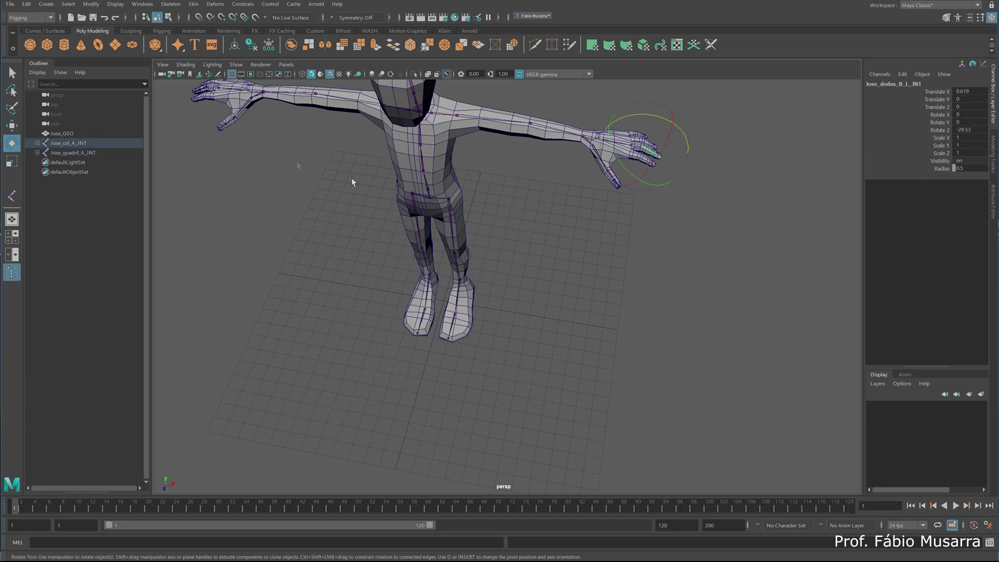
Step: Freeze transformations on the spine root Jose_col_A_JNT and its chain, and recheck the left finger joint's rotation values
{"action": "left_click", "coordinate": [63, 143]}
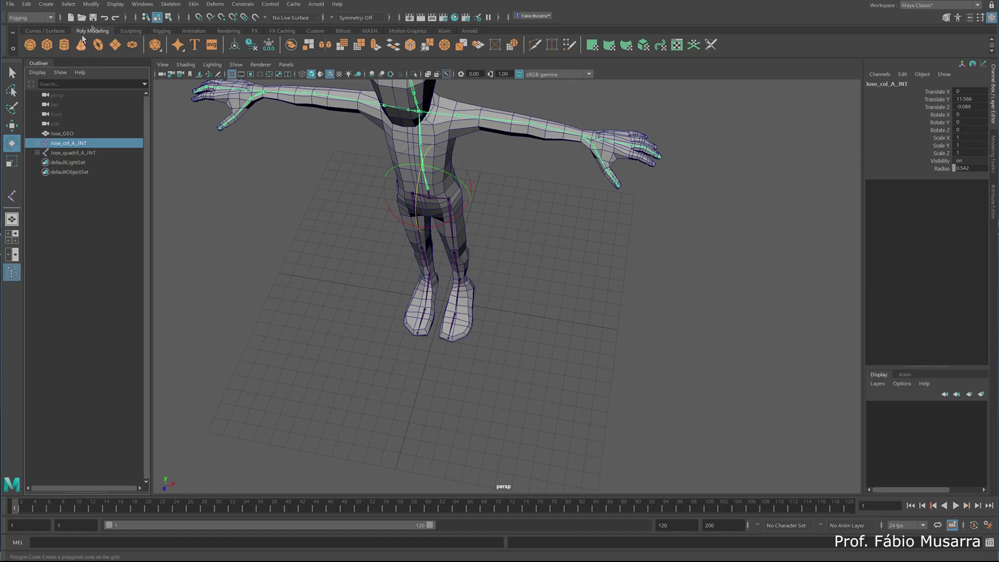
{"action": "left_click", "coordinate": [91, 4]}
{"action": "left_click", "coordinate": [108, 50]}
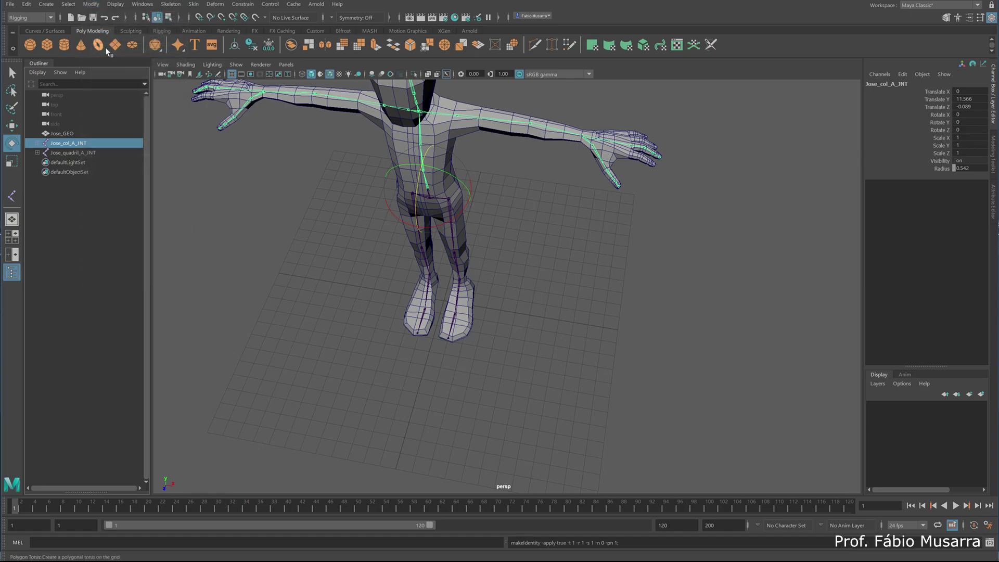
{"action": "left_click", "coordinate": [647, 151]}
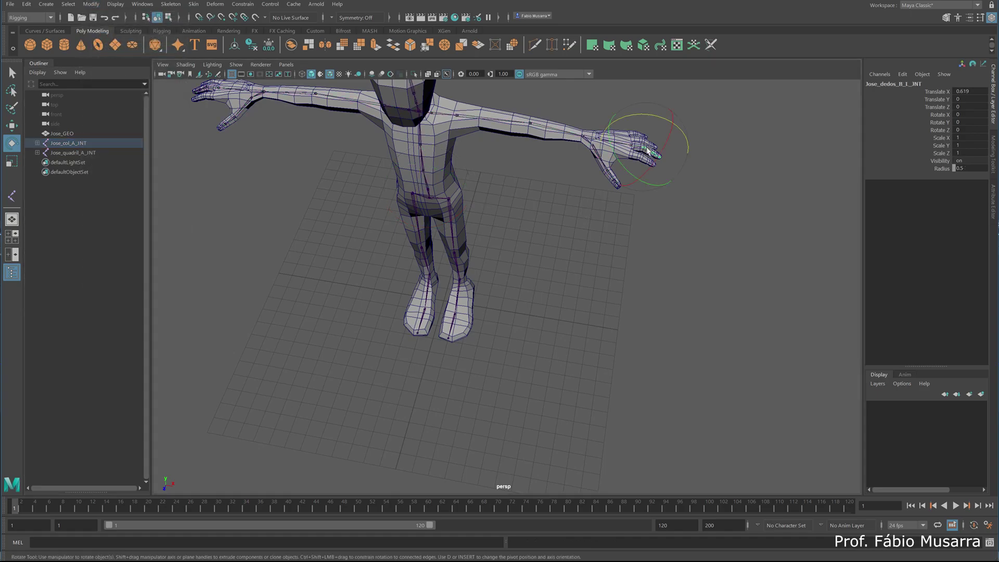
{"action": "left_click_drag", "start_coordinate": [401, 151], "coordinate": [474, 207], "text": "alt"}
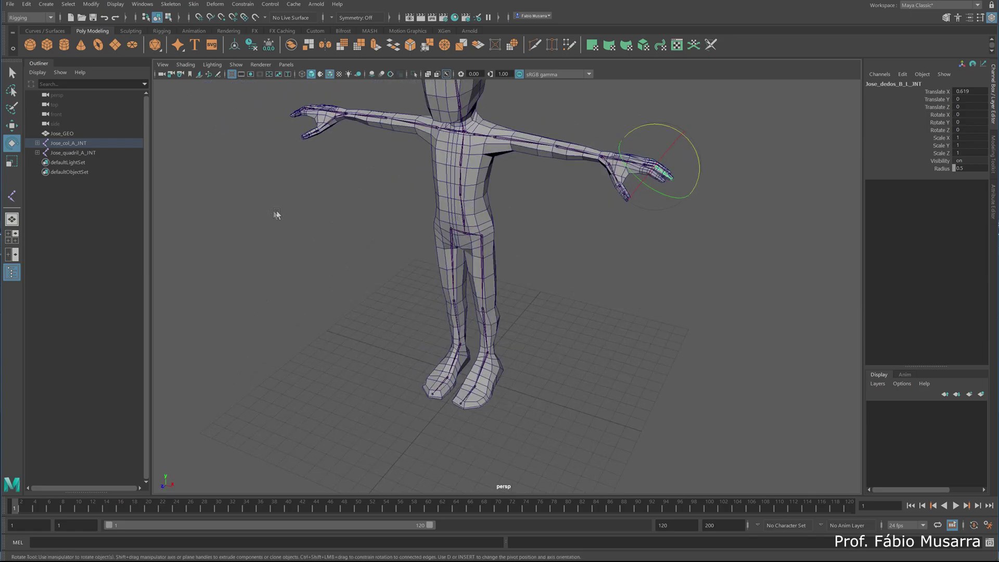
Step: Freeze transformations on the hip root Jose_quadril_A_JNT and its leg chains, and review the whole character
{"action": "left_click", "coordinate": [62, 152]}
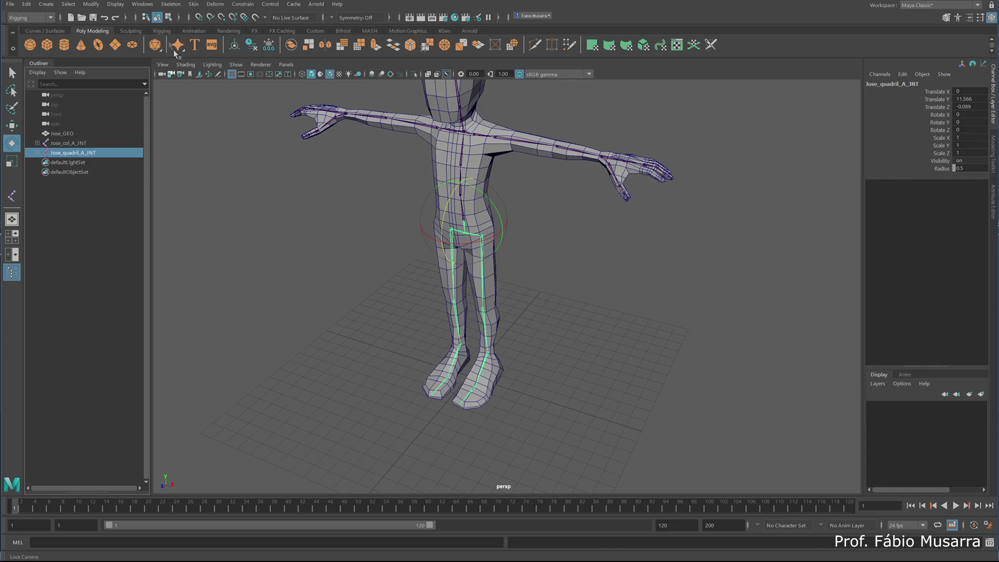
{"action": "key", "text": "g"}
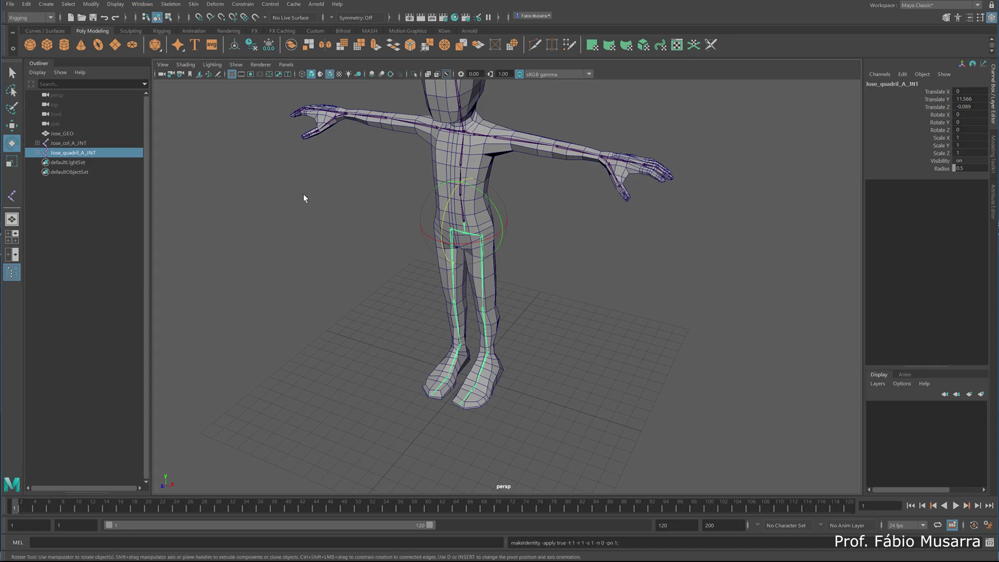
{"action": "left_click", "coordinate": [97, 8]}
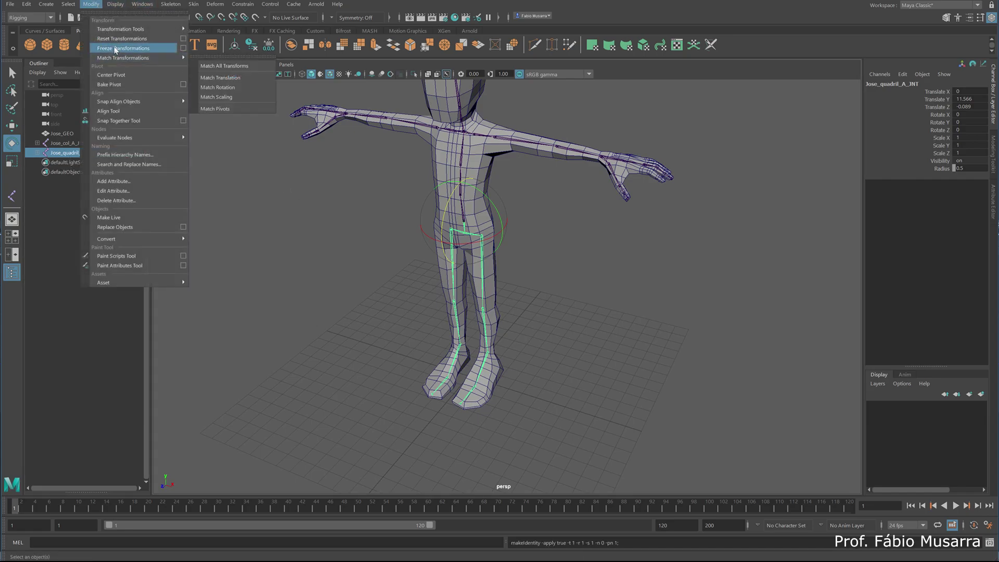
{"action": "left_click", "coordinate": [114, 47]}
{"action": "left_click_drag", "start_coordinate": [339, 252], "coordinate": [344, 295], "text": "alt"}
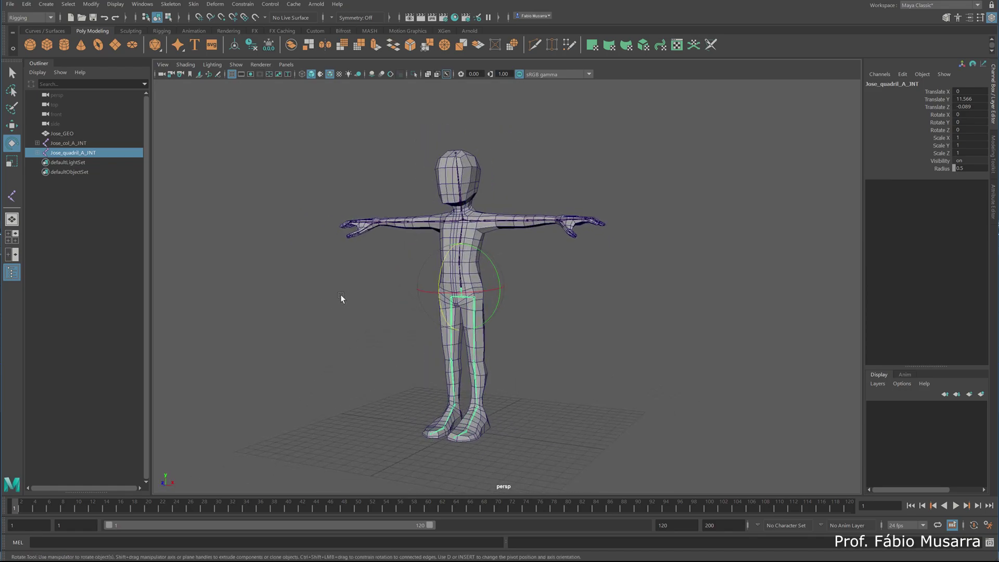